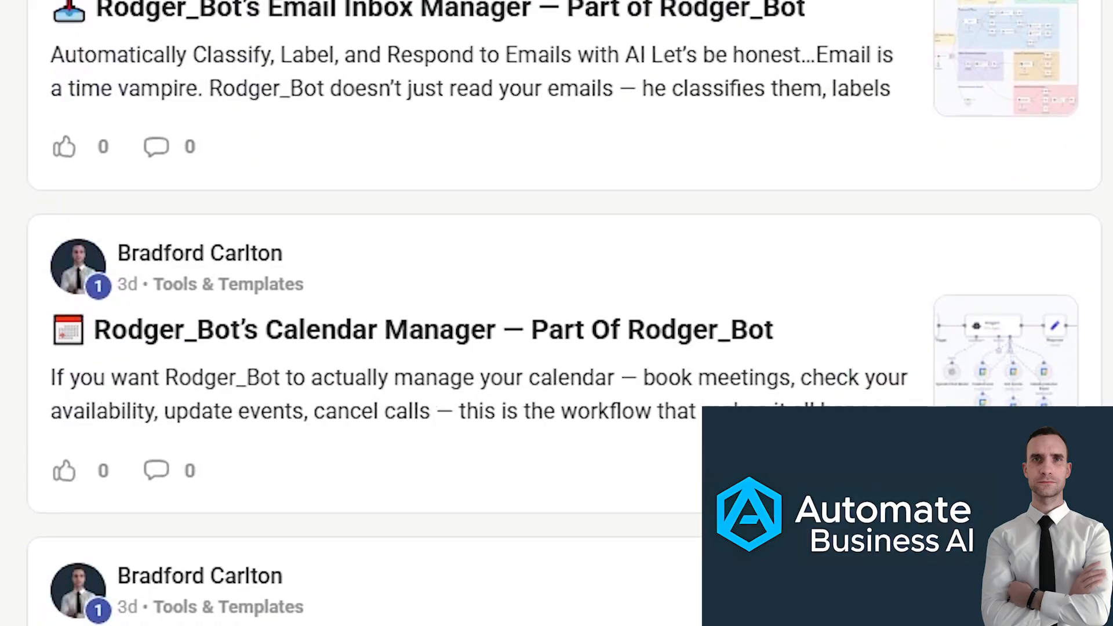
- Browse the community's Tools & Templates posts and expand the full text of the Rodger_Bot 2.0 post
scroll(556, 313, down, 8)
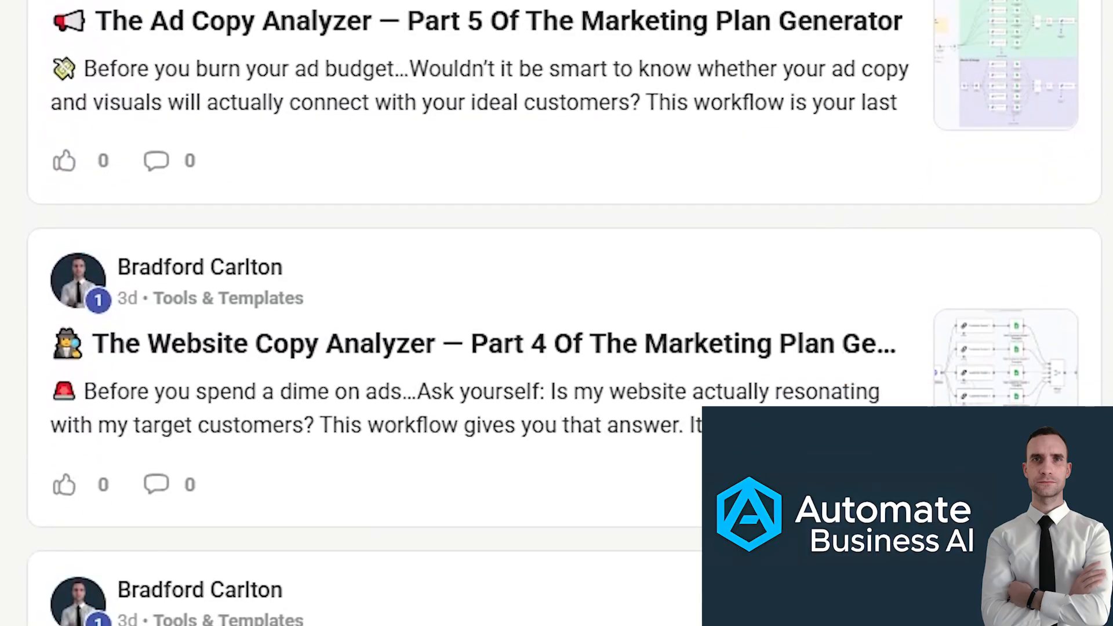
scroll(556, 313, down, 2)
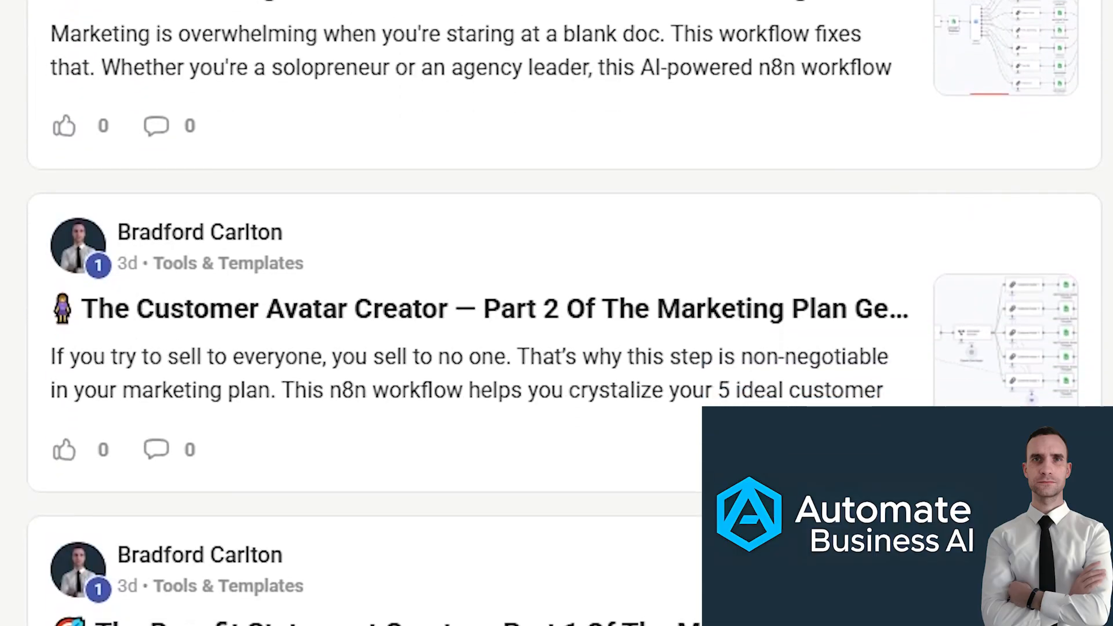
scroll(556, 313, down, 8)
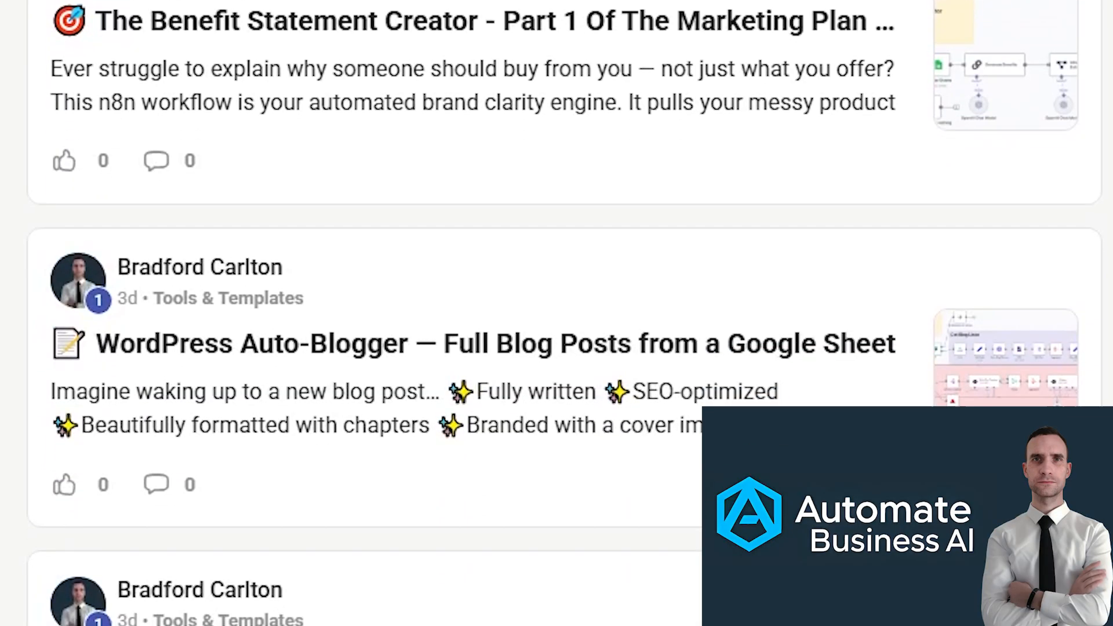
scroll(556, 313, down, 8)
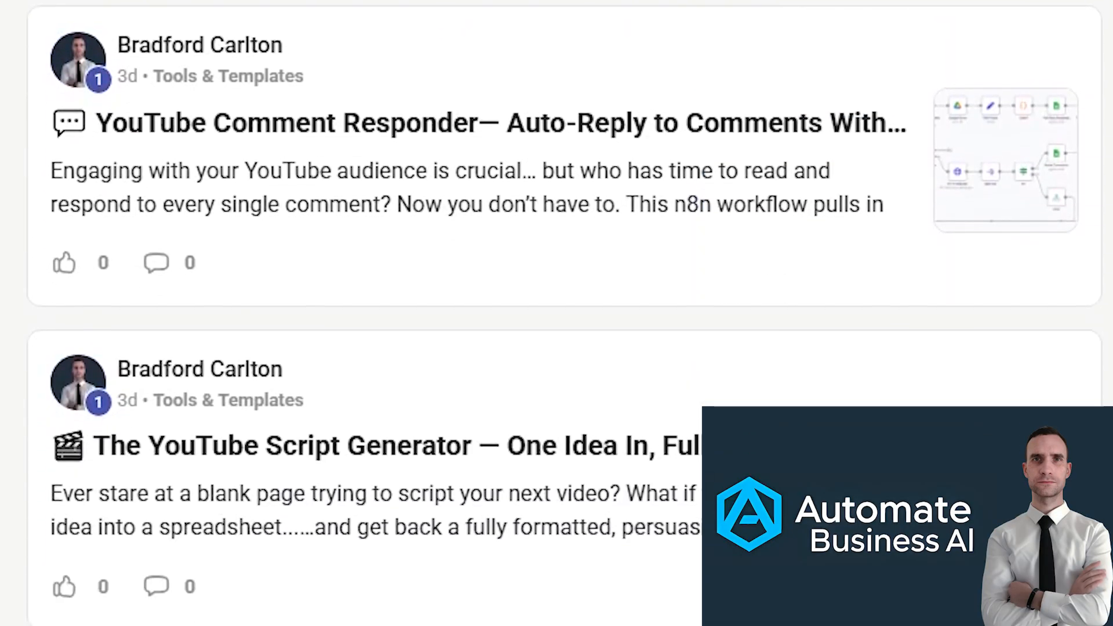
scroll(557, 313, down, 9)
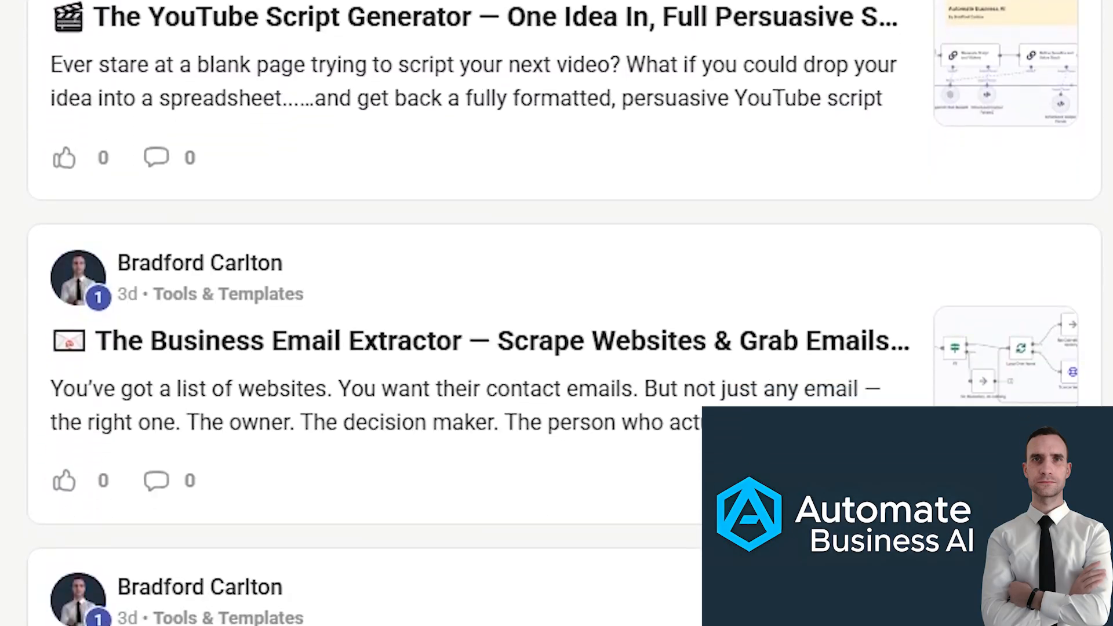
scroll(556, 313, down, 8)
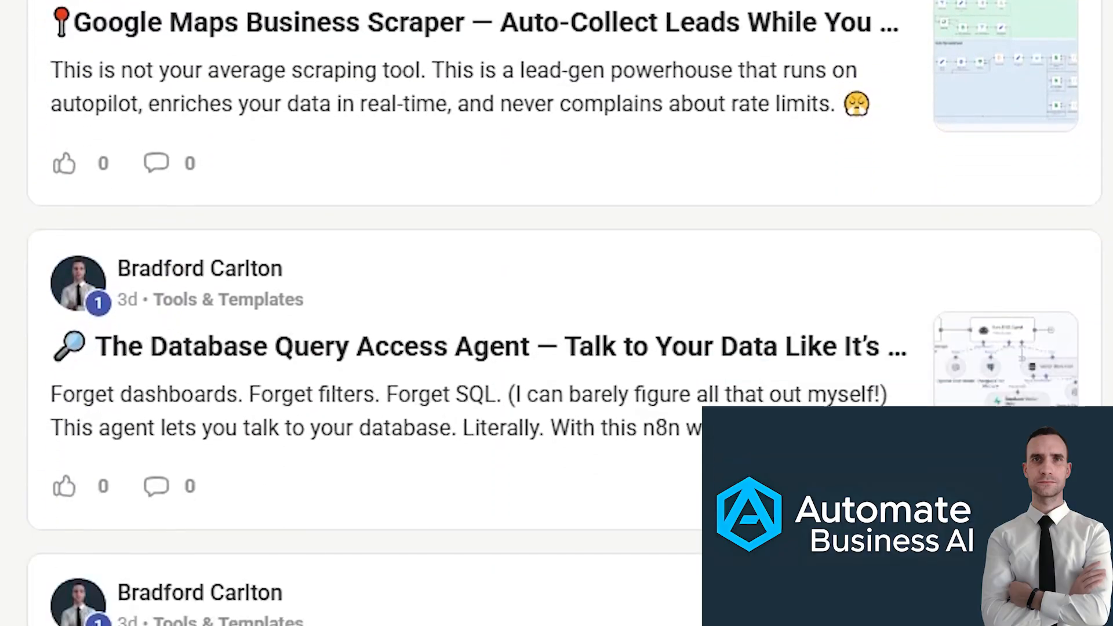
scroll(556, 313, down, 4)
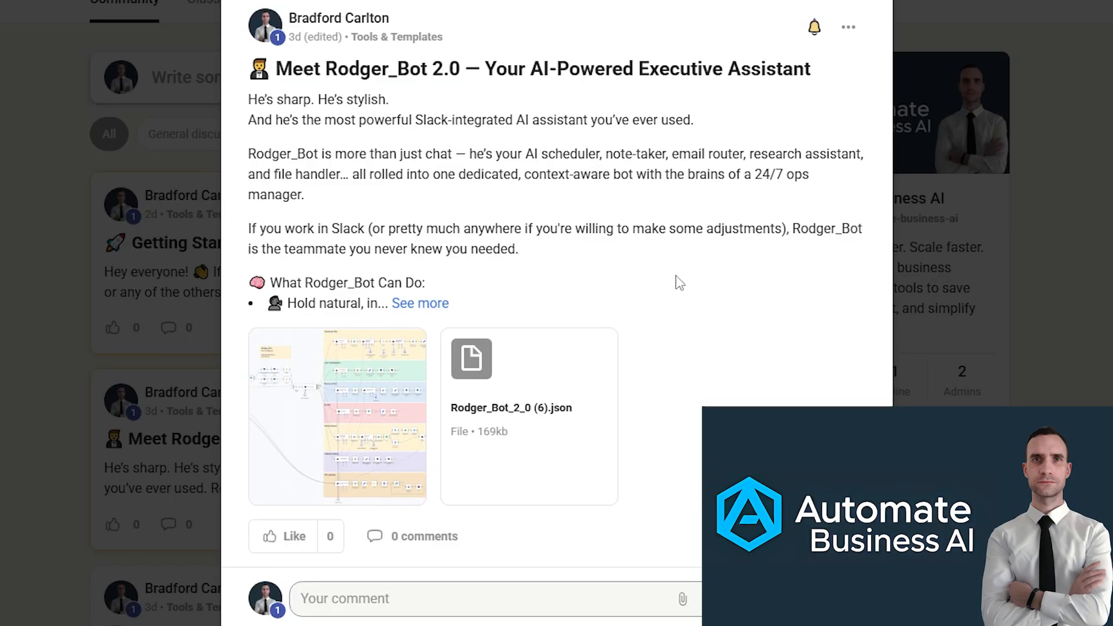
click(429, 303)
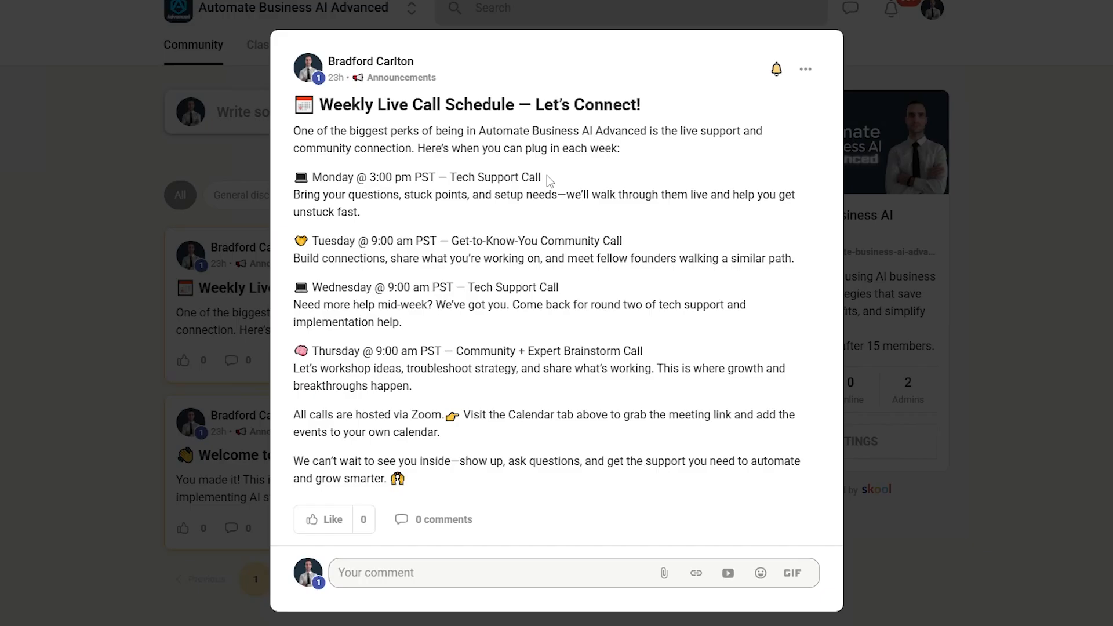
- Review the Monday Tech Support Call and Tuesday Get-to-Know-You Community Call entries in the weekly live call schedule
drag(541, 177, 445, 177)
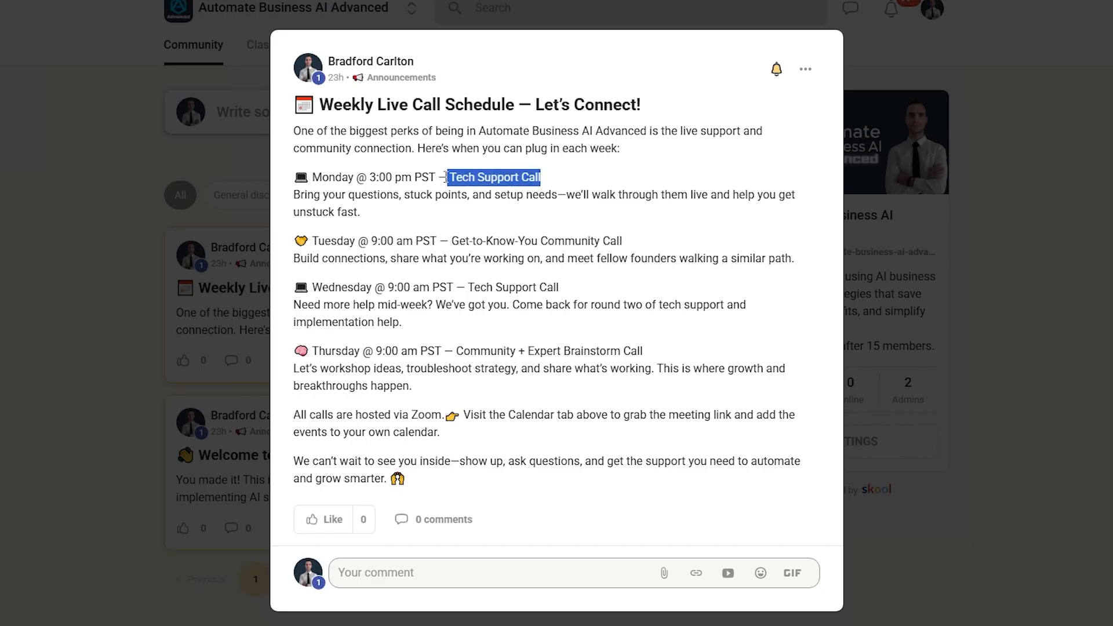
click(445, 177)
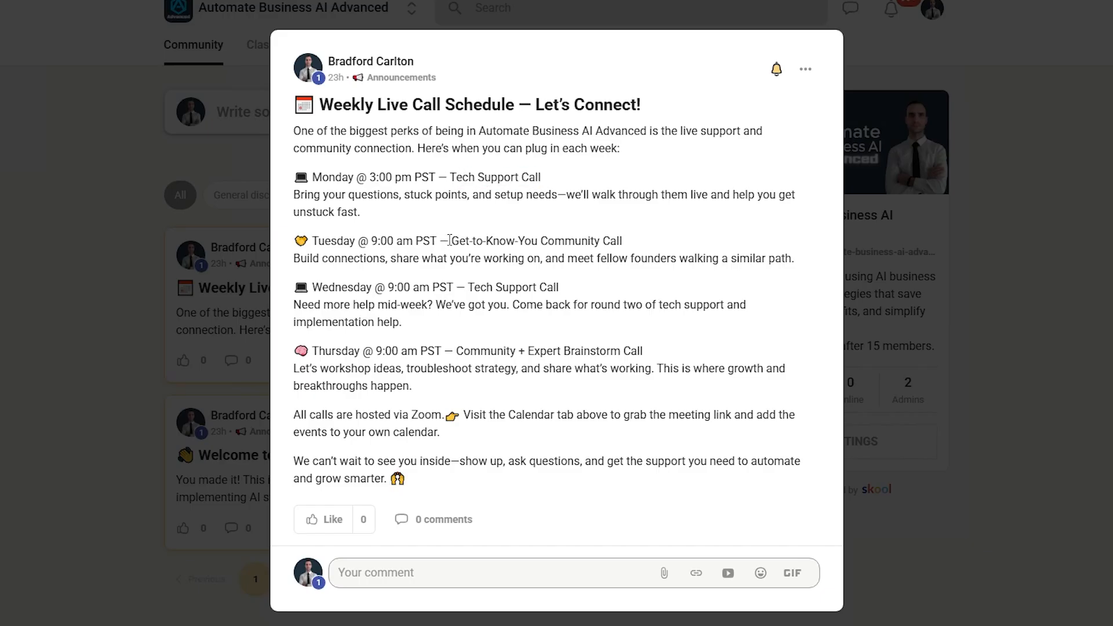
drag(449, 239, 646, 243)
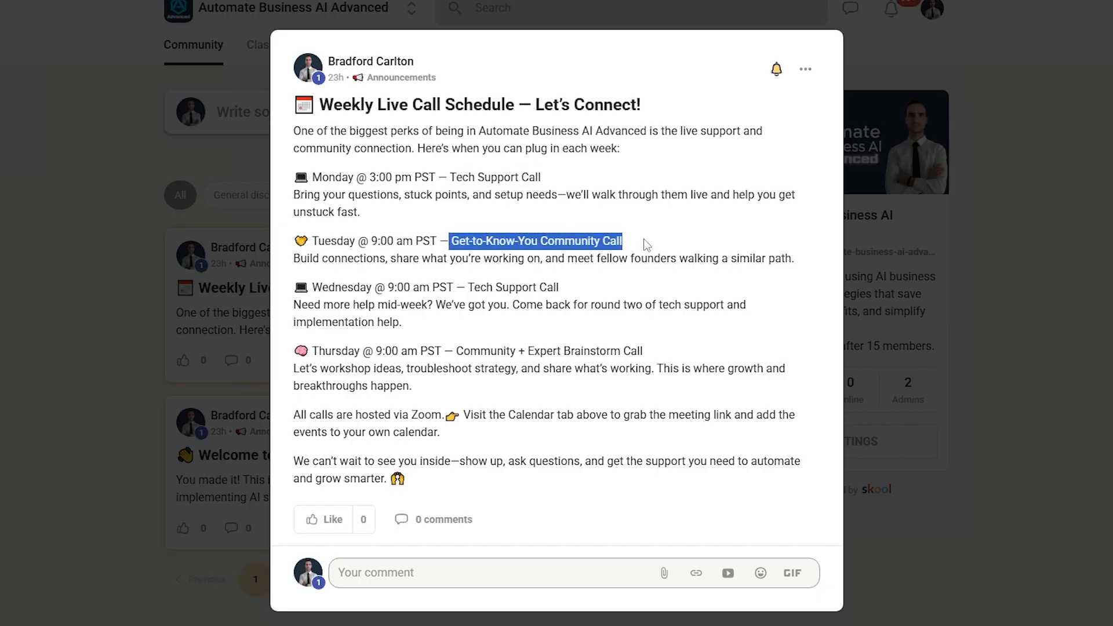
click(647, 243)
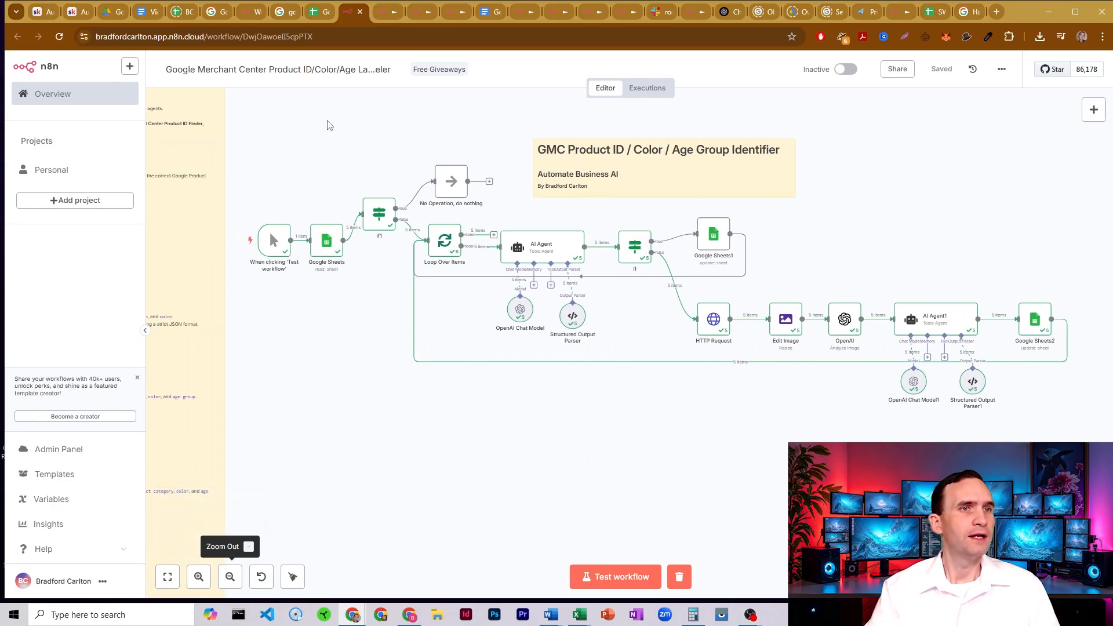
- Switch to the Google Merchant Center Product Labeler Template sheet and review its product titles and column headers
click(313, 13)
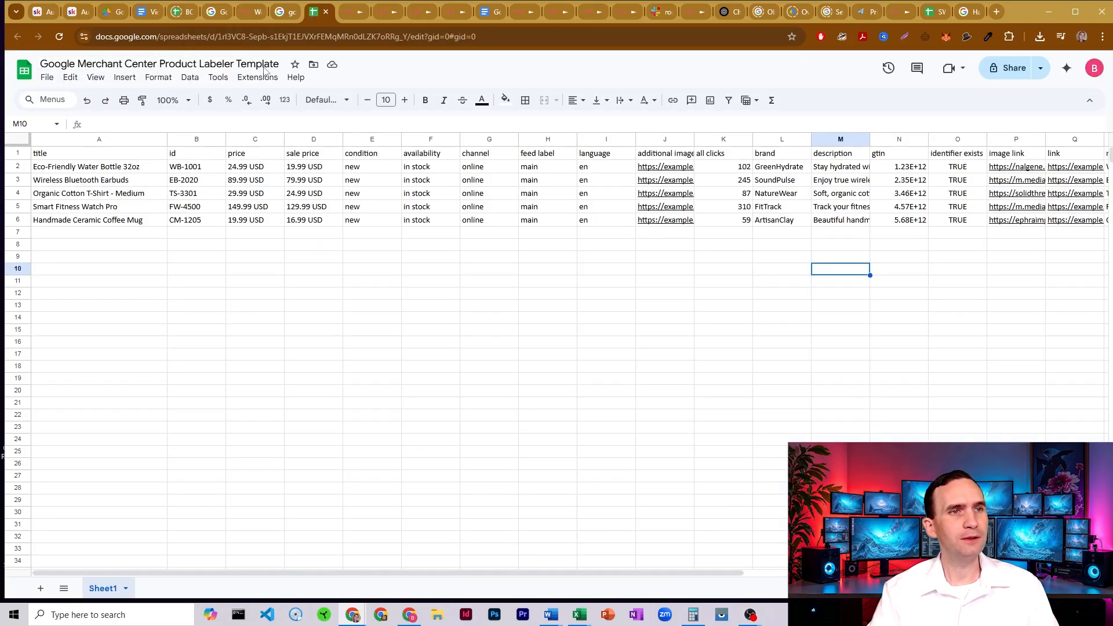
drag(130, 166, 160, 225)
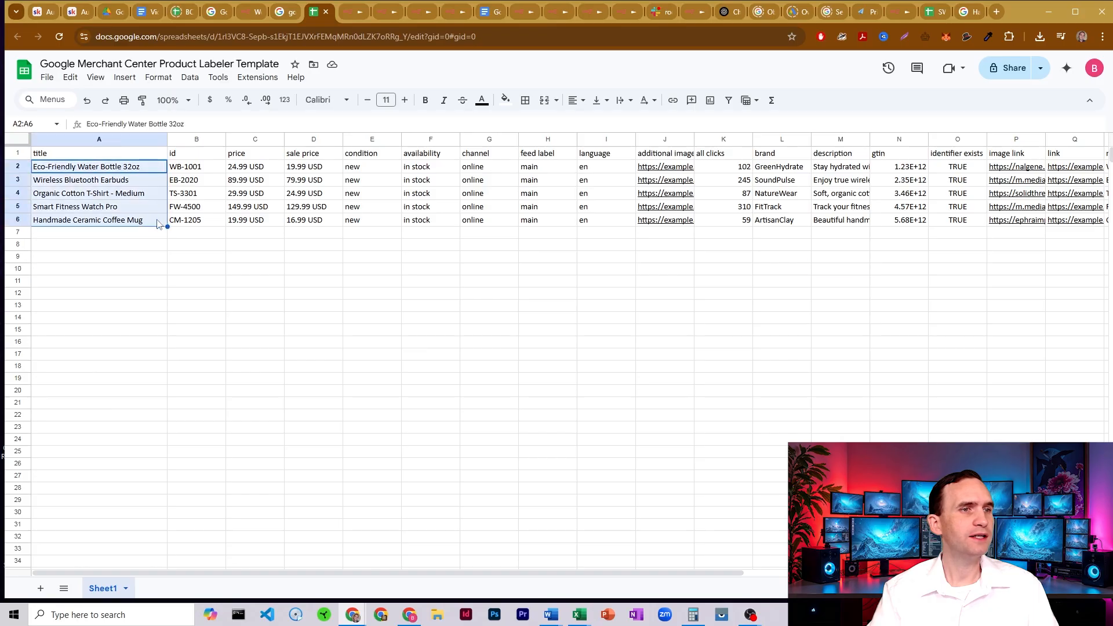
click(175, 209)
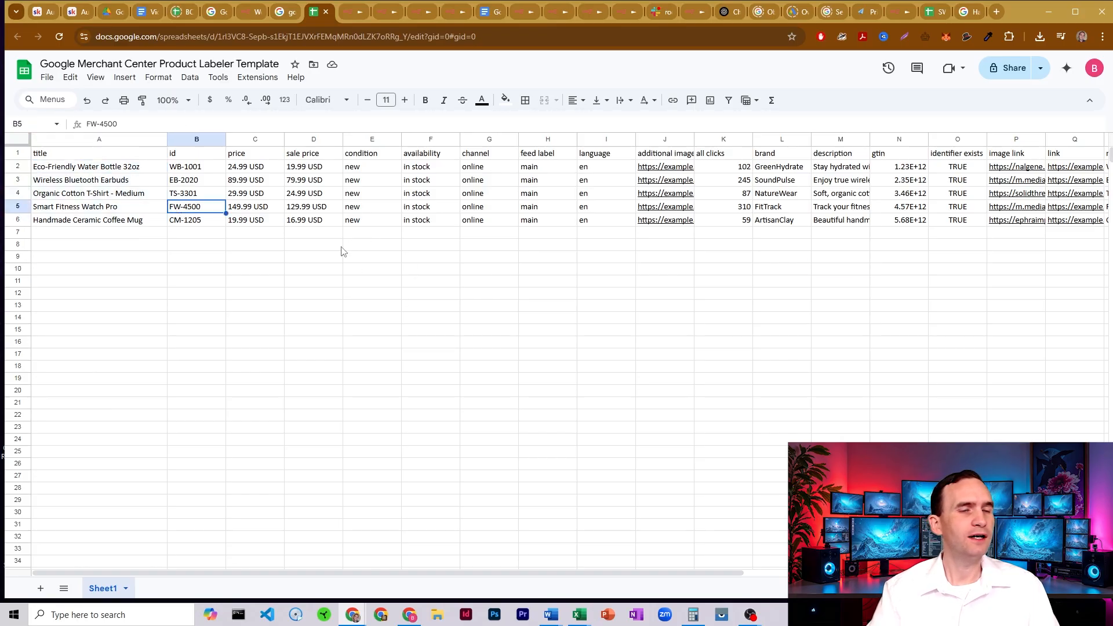
click(263, 264)
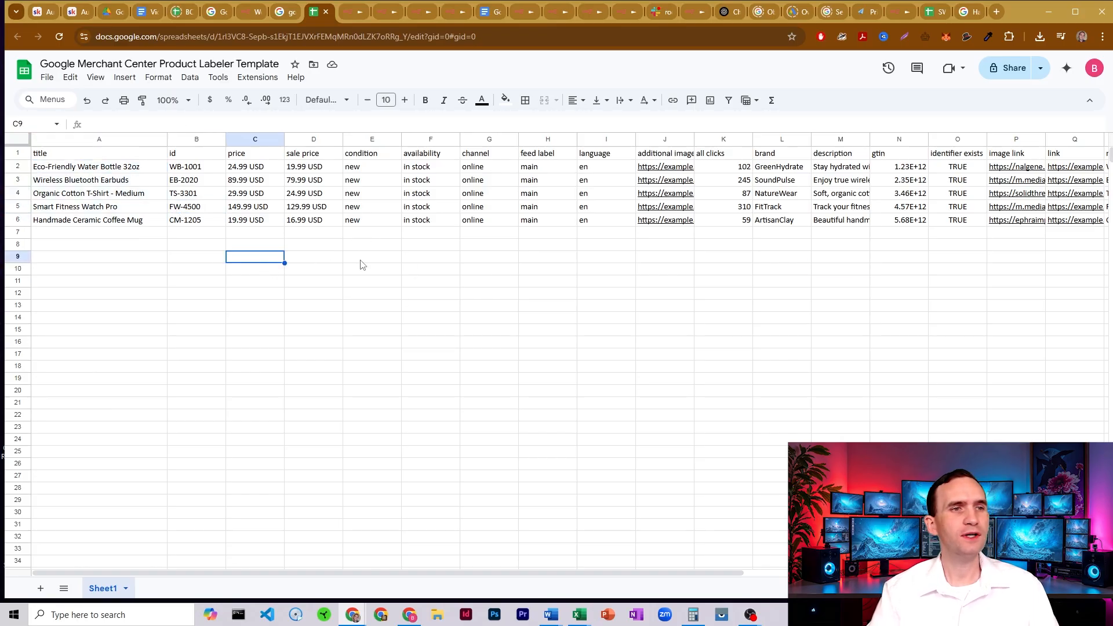
drag(100, 157, 997, 154)
click(998, 154)
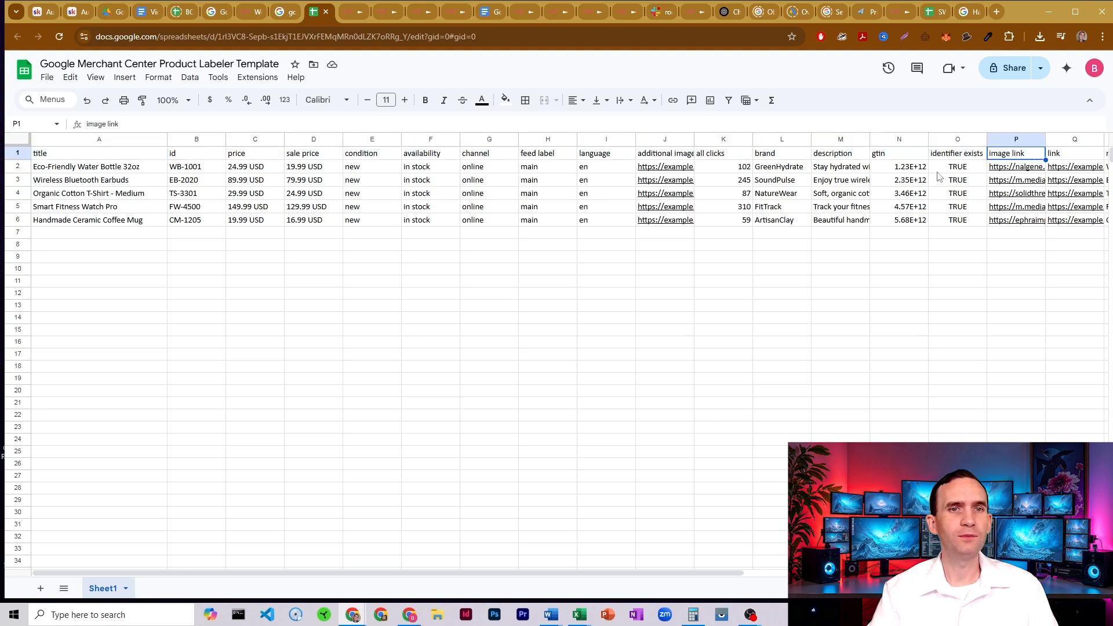
click(448, 220)
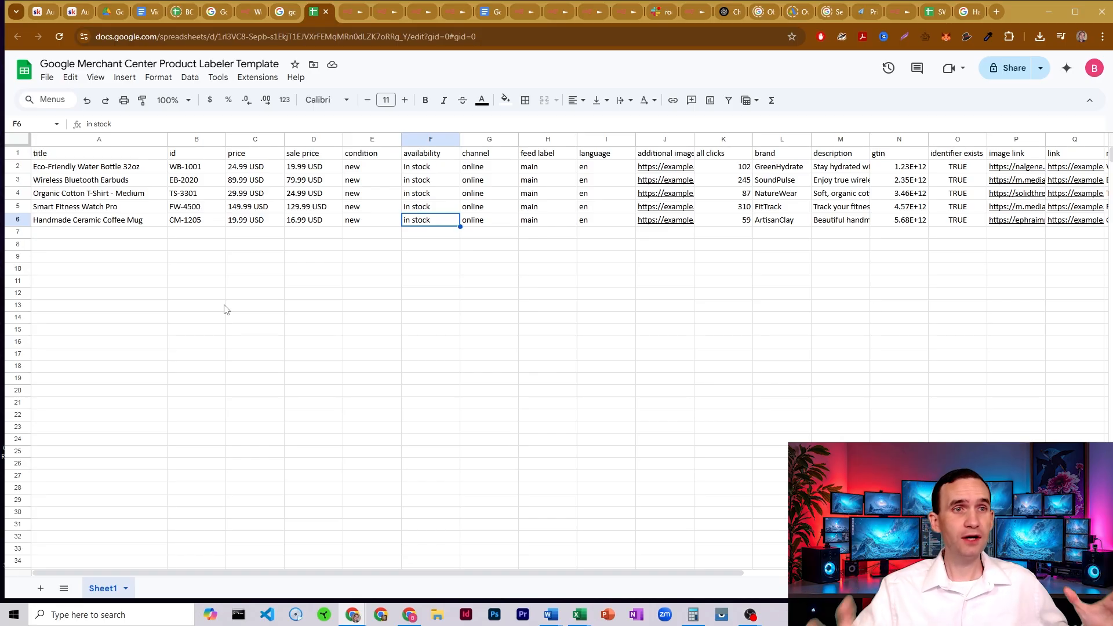
click(211, 316)
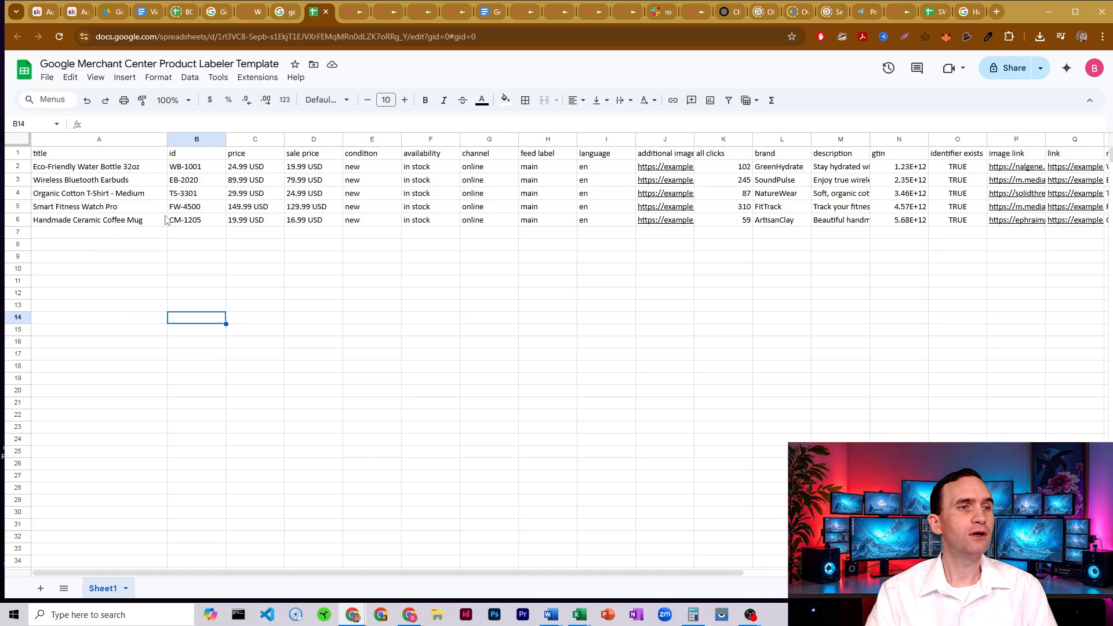
click(131, 152)
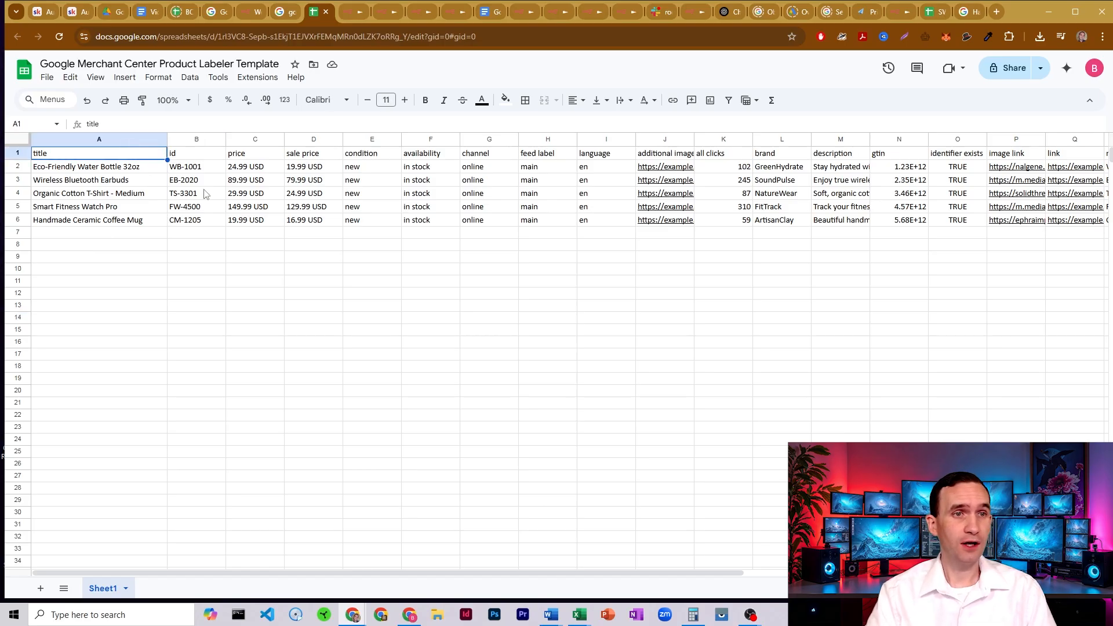
- Clear the google product category, age group and color values for all products in U2:W6
drag(348, 573, 724, 578)
drag(789, 166, 919, 220)
click(864, 184)
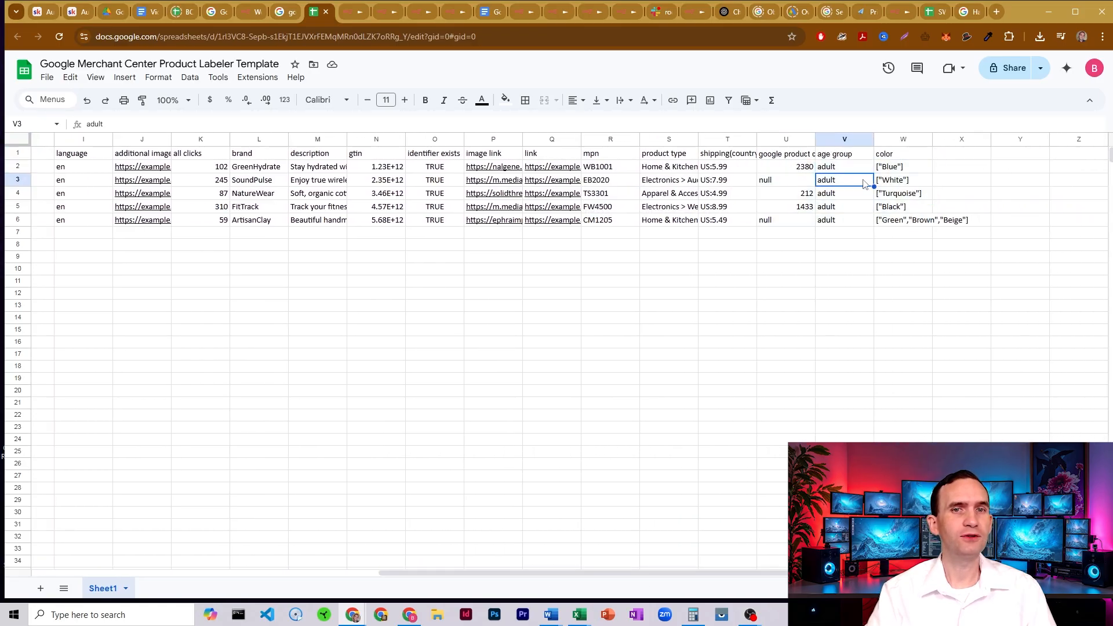
click(900, 172)
drag(770, 169, 906, 224)
key(Delete)
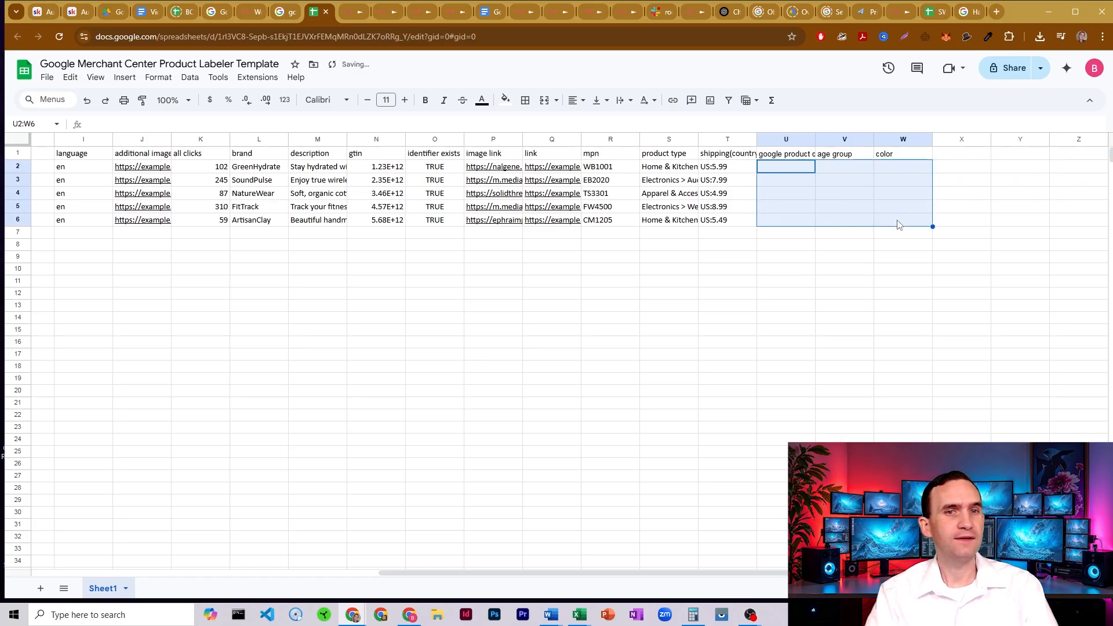
click(812, 269)
- Review the title, description and image link columns that supply the product information in the sheet
drag(696, 572, 248, 524)
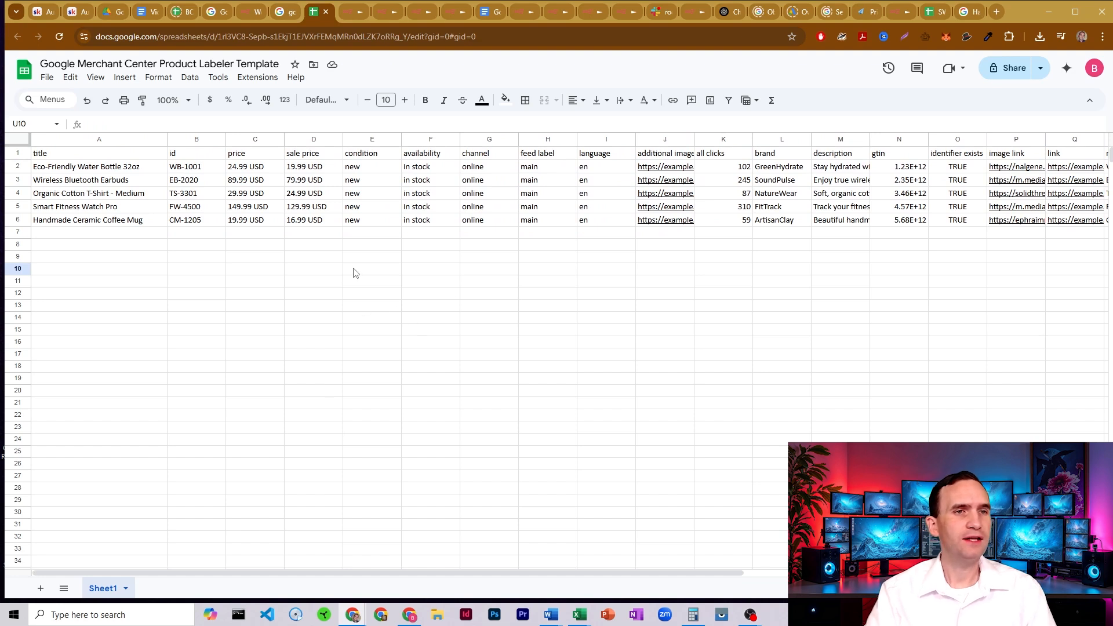
drag(99, 168, 102, 273)
click(100, 172)
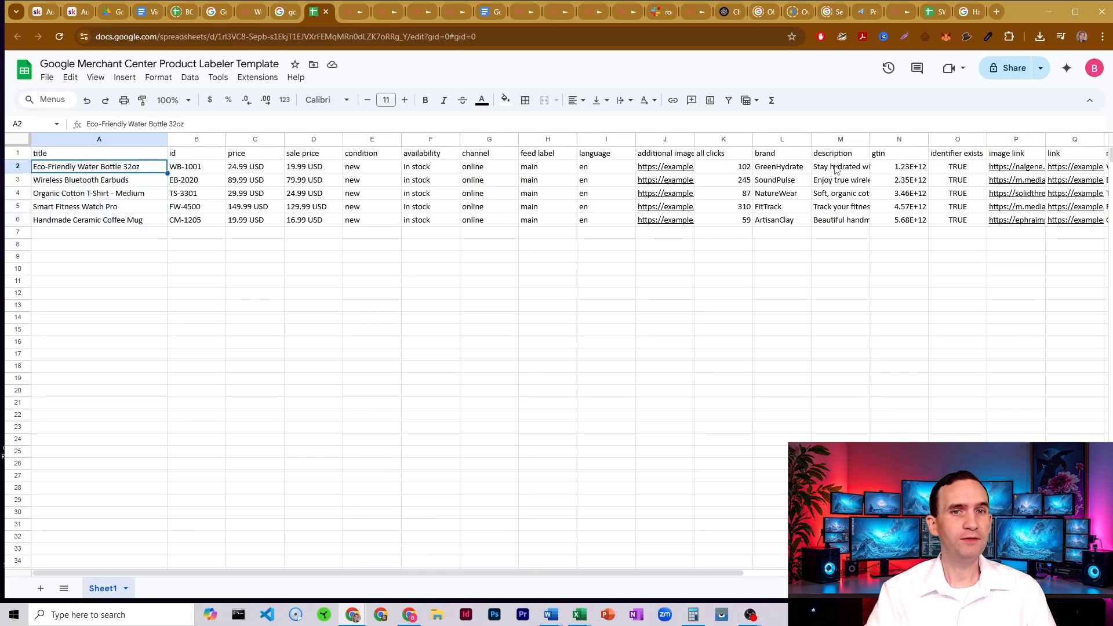
drag(834, 167, 837, 293)
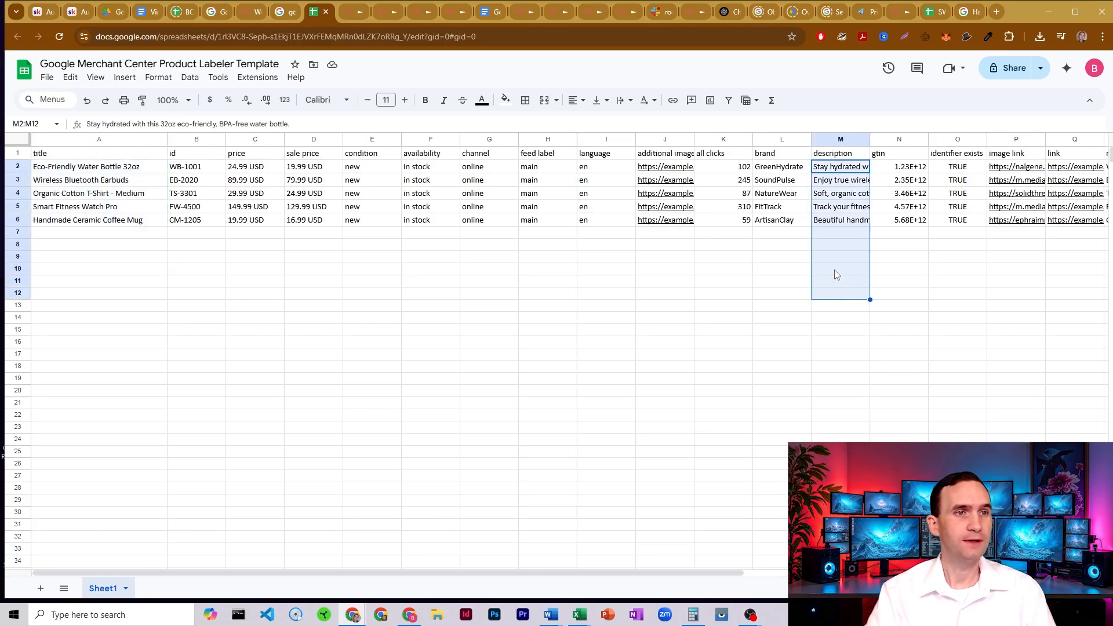
click(833, 270)
drag(667, 573, 837, 572)
drag(753, 157, 752, 276)
click(754, 264)
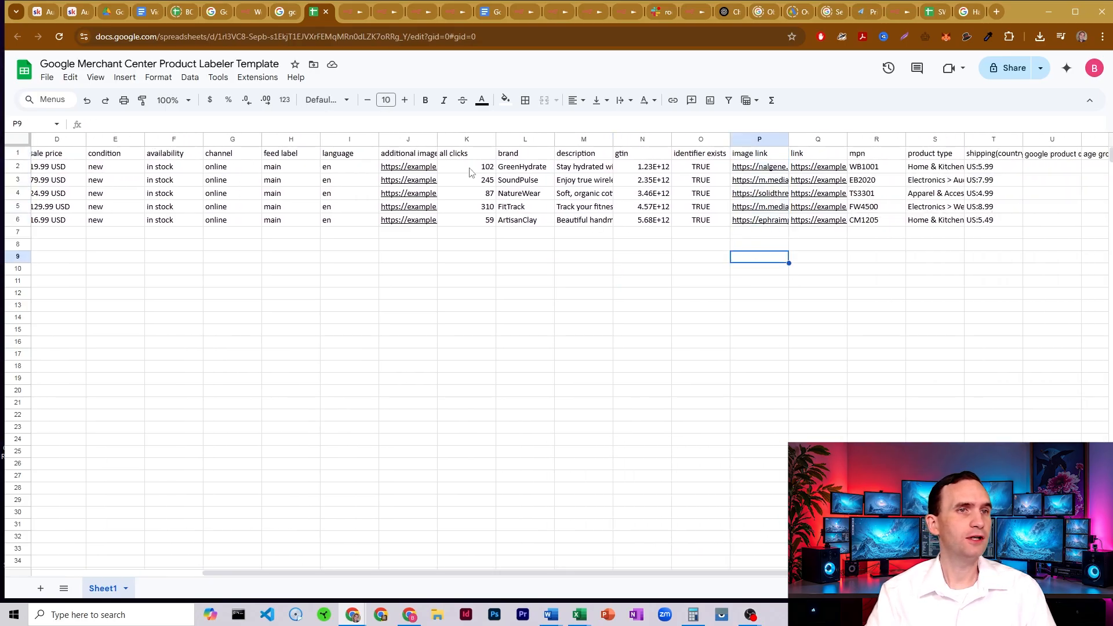
- View the product labeler workflow in n8n and check the google product category cells back in the Google Sheets template
click(353, 11)
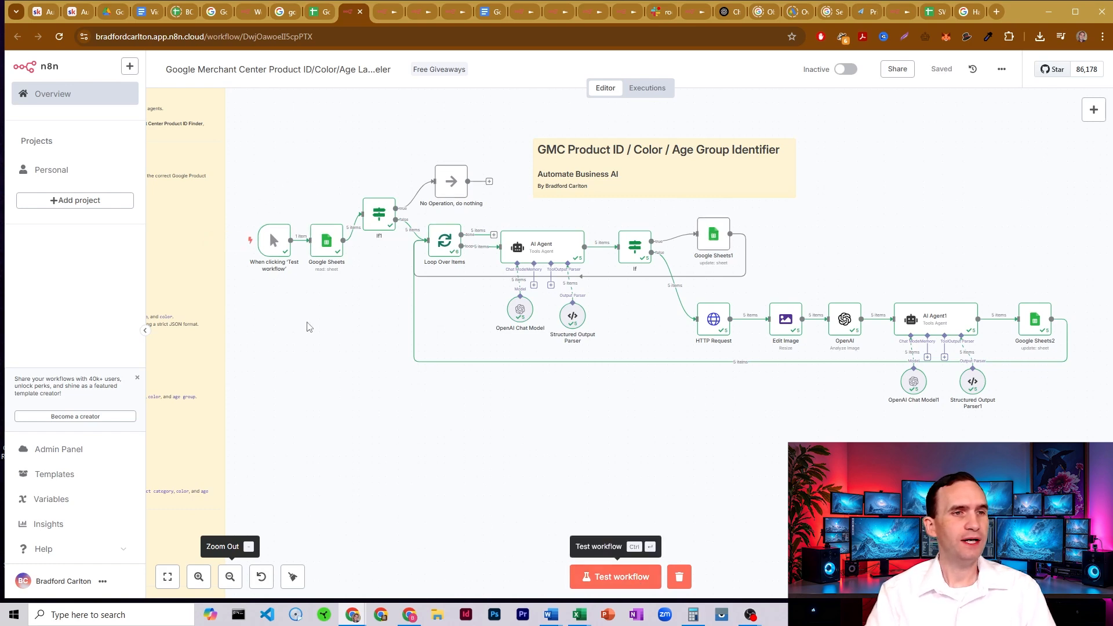
mouse_move(268, 261)
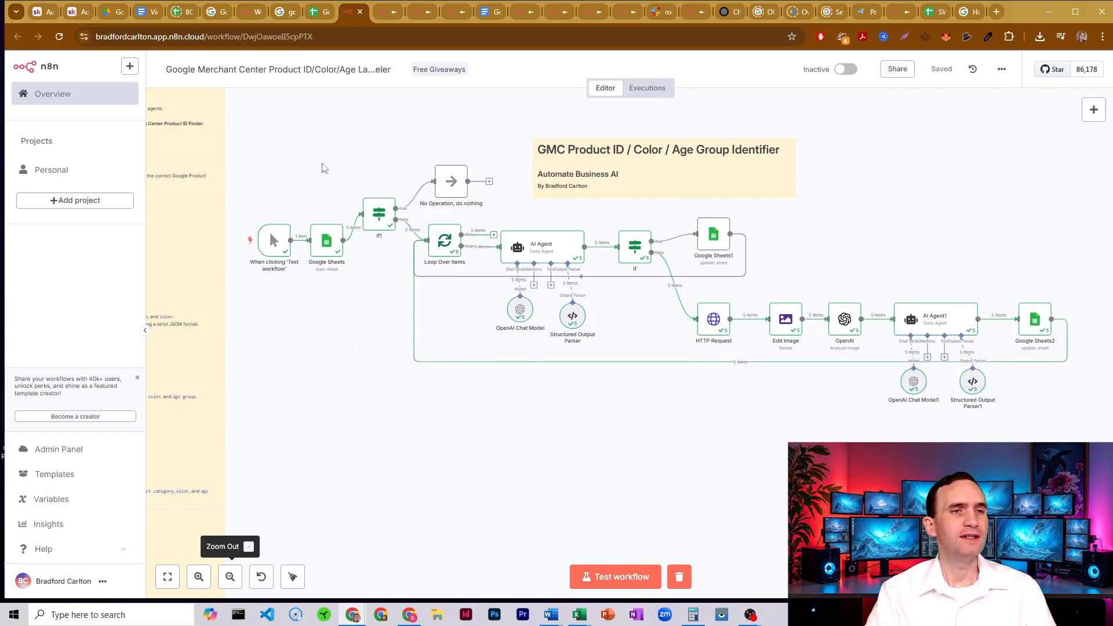
click(318, 12)
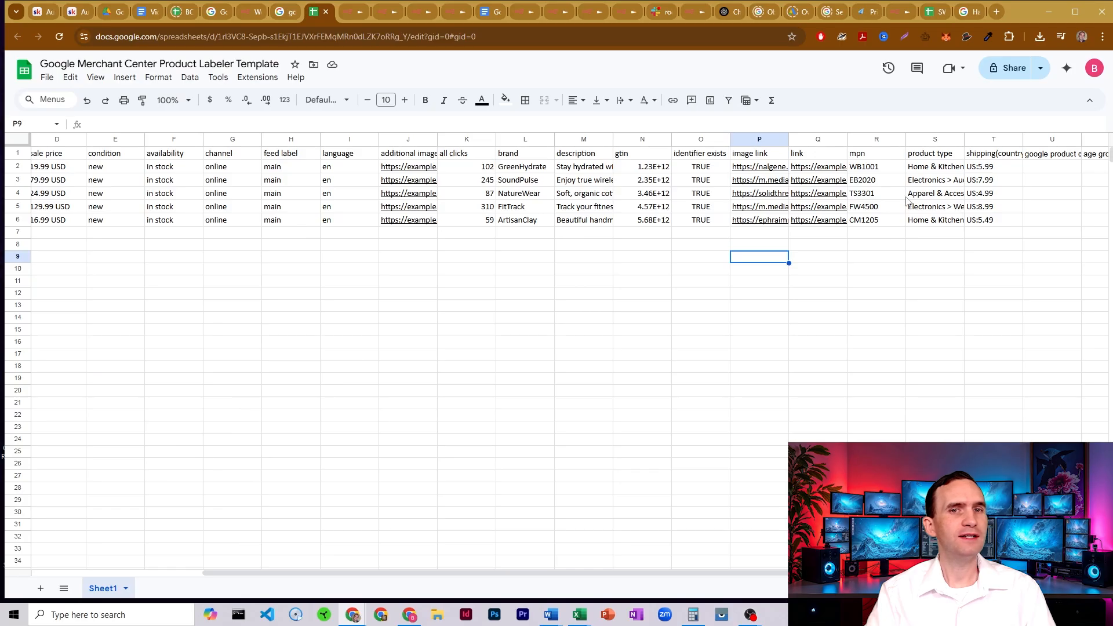
drag(1032, 169, 1069, 197)
- Return to the n8n workflow and inspect the parameters of the Google Sheets node that reads the product rows
click(355, 12)
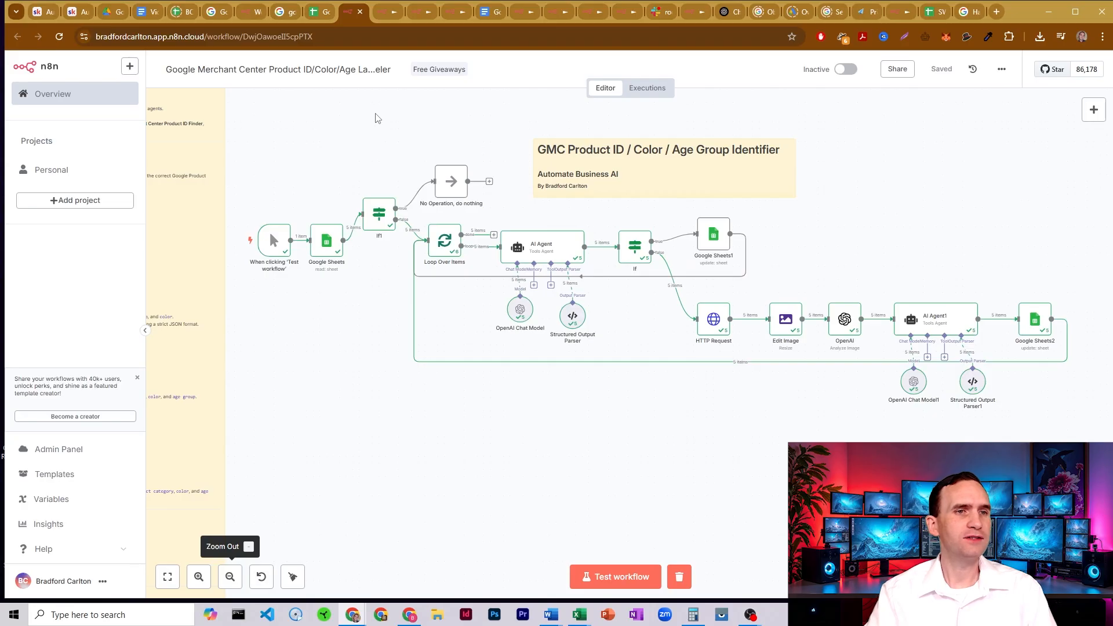
mouse_move(345, 146)
mouse_down()
mouse_move(489, 244)
mouse_move(359, 147)
mouse_up()
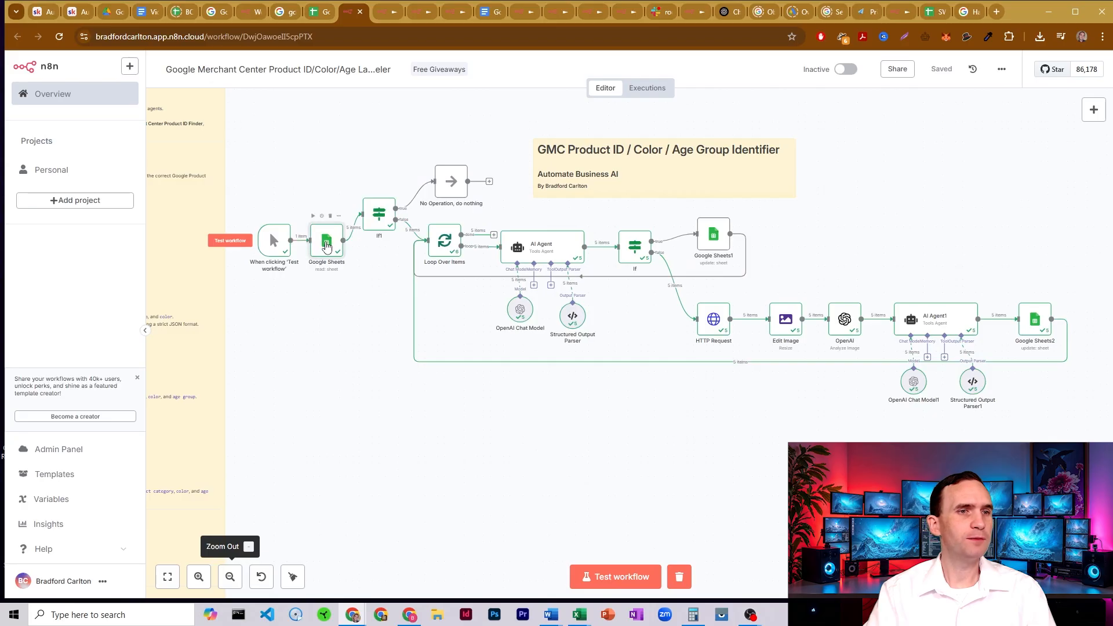
double_click(326, 246)
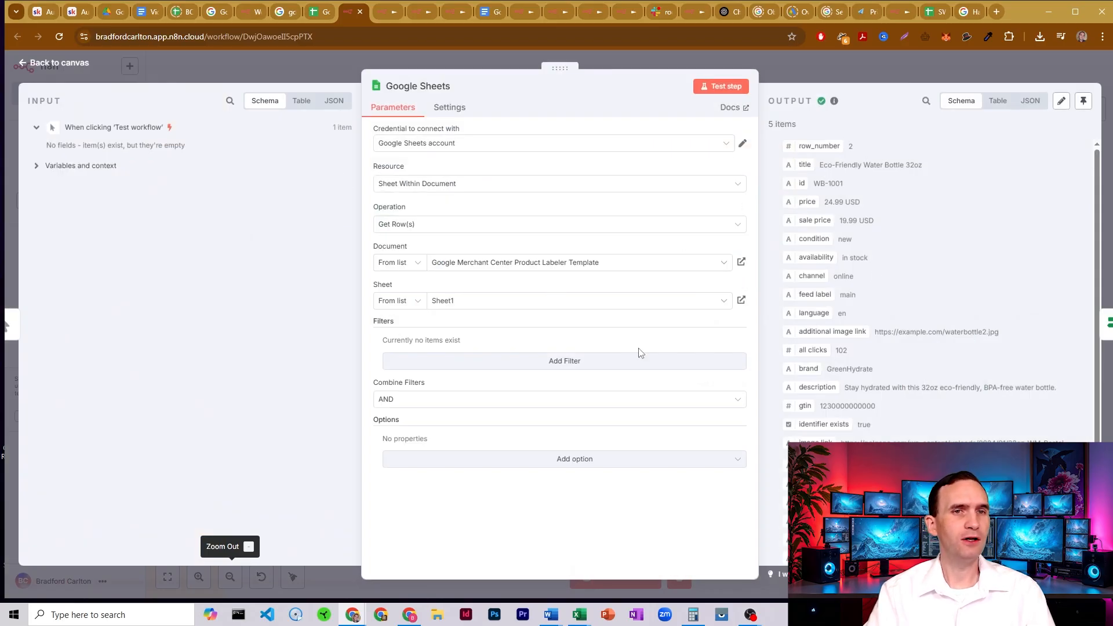
click(787, 68)
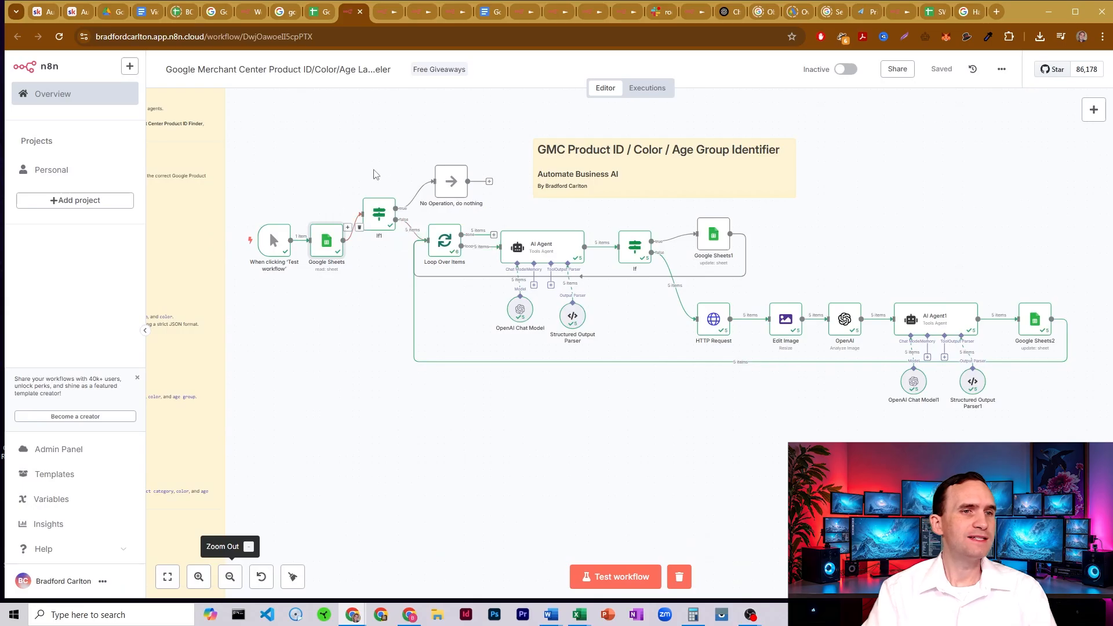
- Inspect the If1 node's condition and check the matching google product category cells in the Google Sheets template
double_click(379, 216)
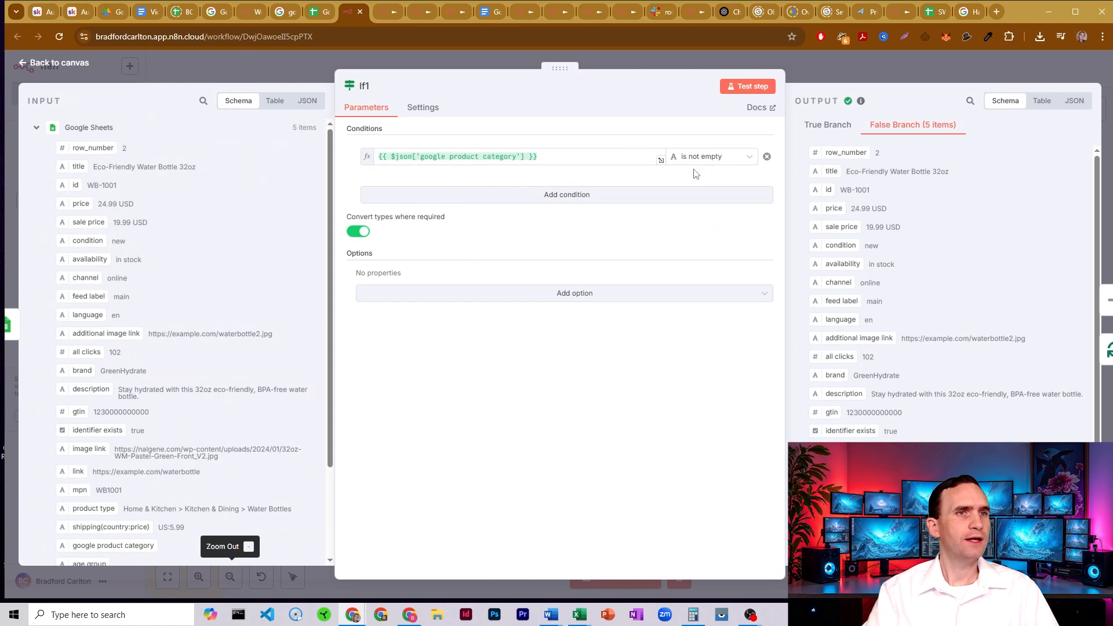
click(313, 13)
click(840, 197)
drag(832, 166, 834, 223)
click(833, 191)
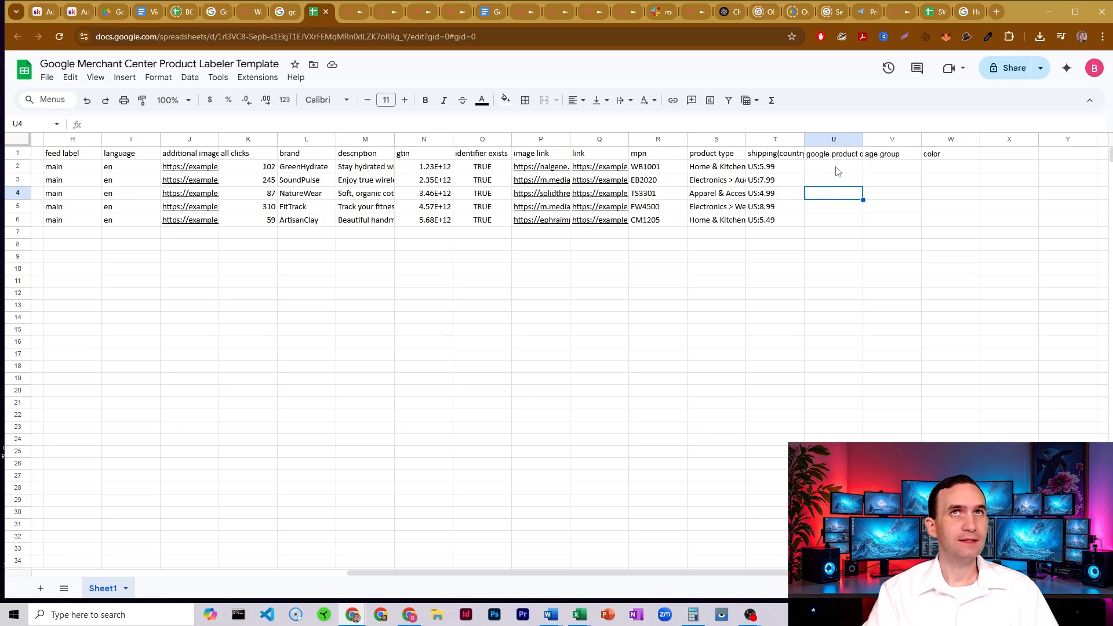
- Check the google product category cells of the product rows in the Google Sheets template
drag(836, 171, 847, 213)
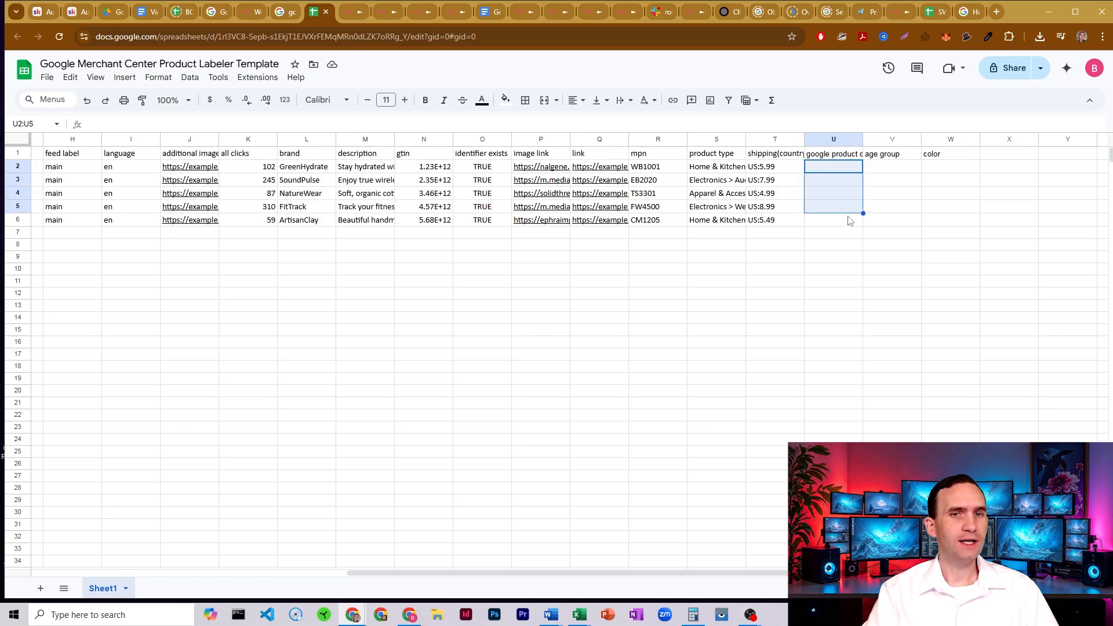
click(841, 223)
click(839, 174)
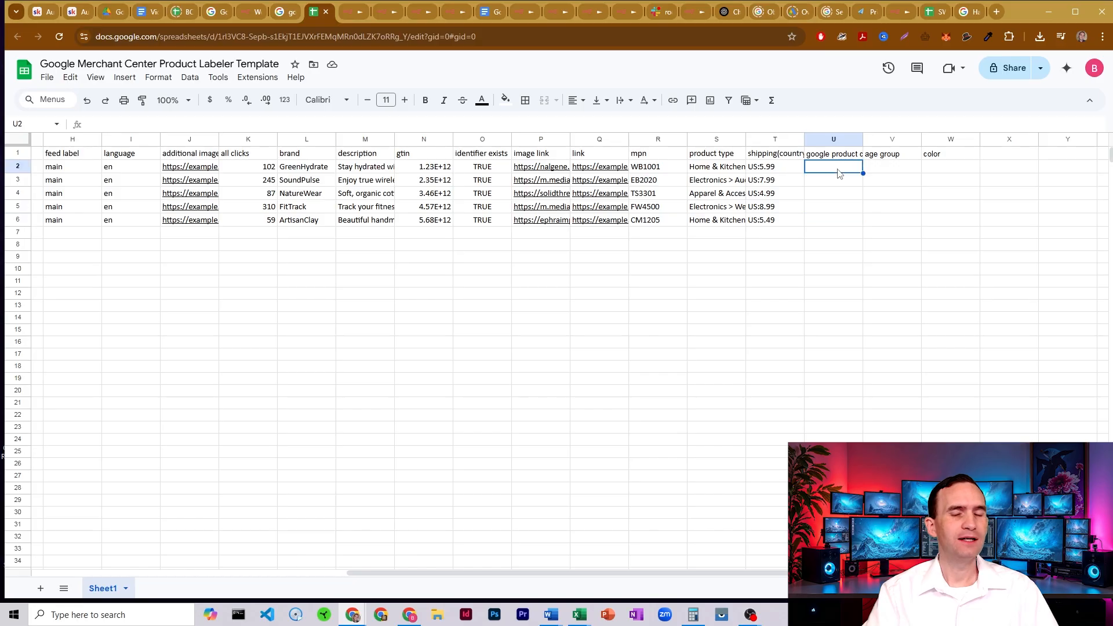
- Return to the n8n workflow, leave the If1 node and inspect the Loop Over Items node's batch size
click(352, 12)
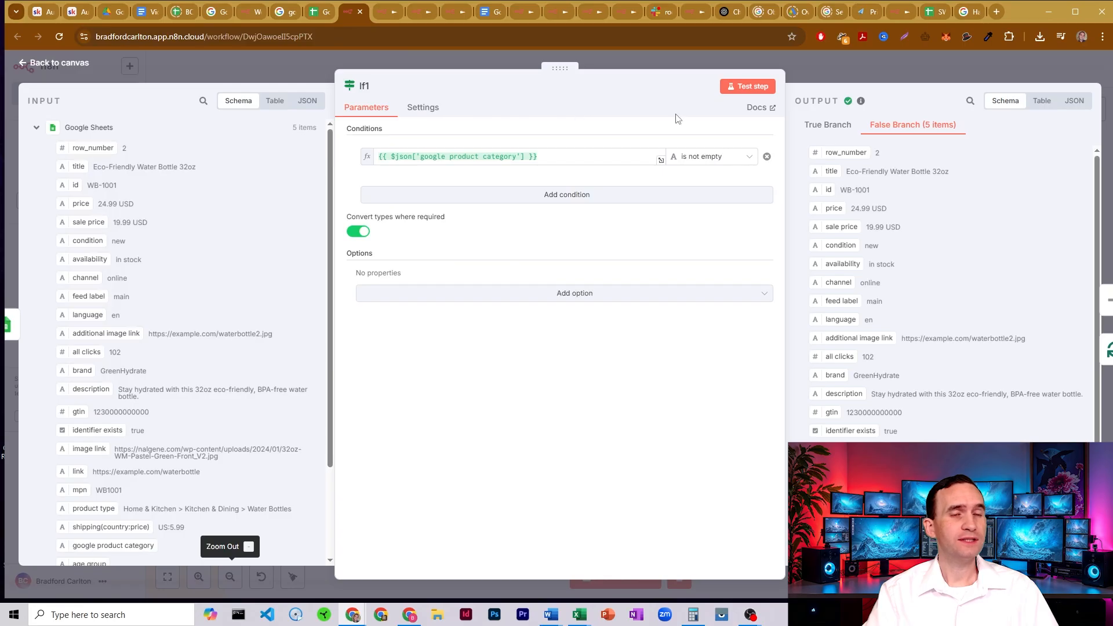
key(Escape)
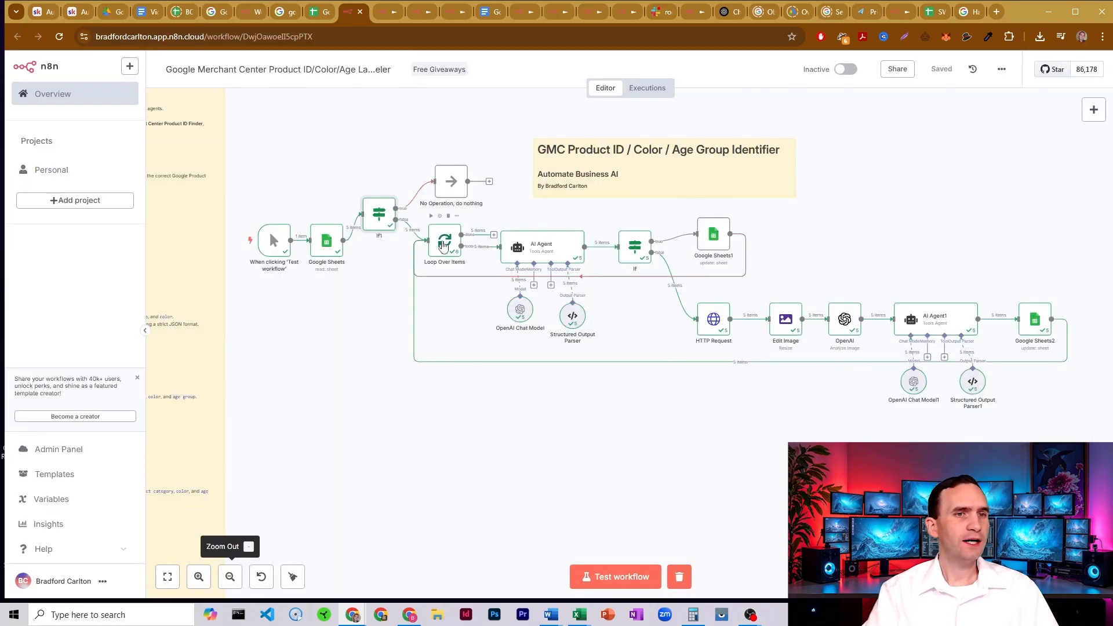
double_click(442, 243)
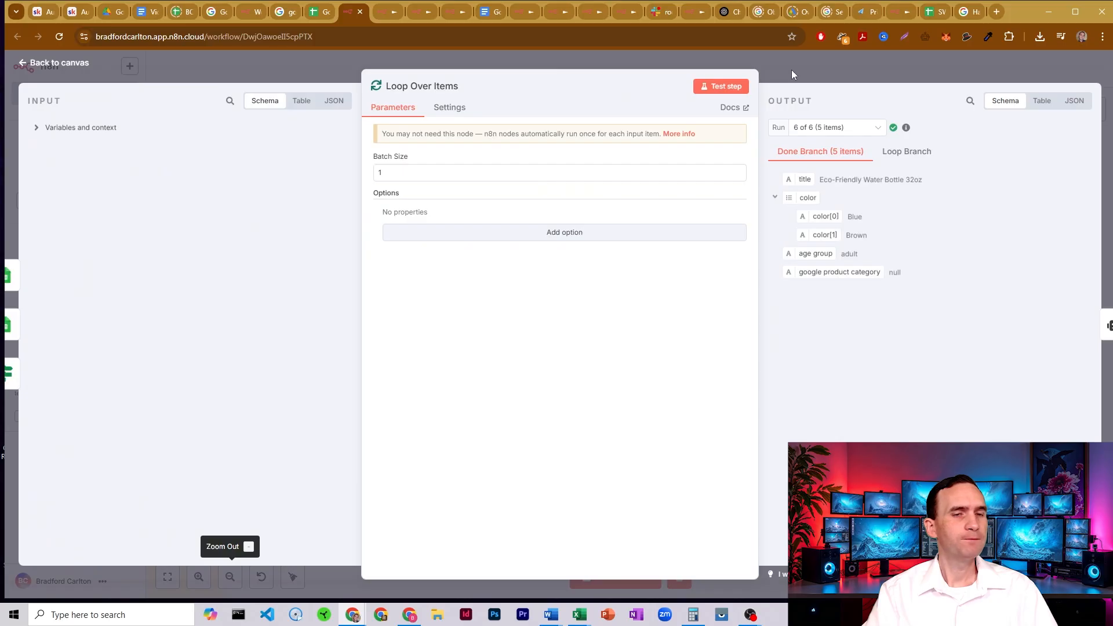
click(791, 72)
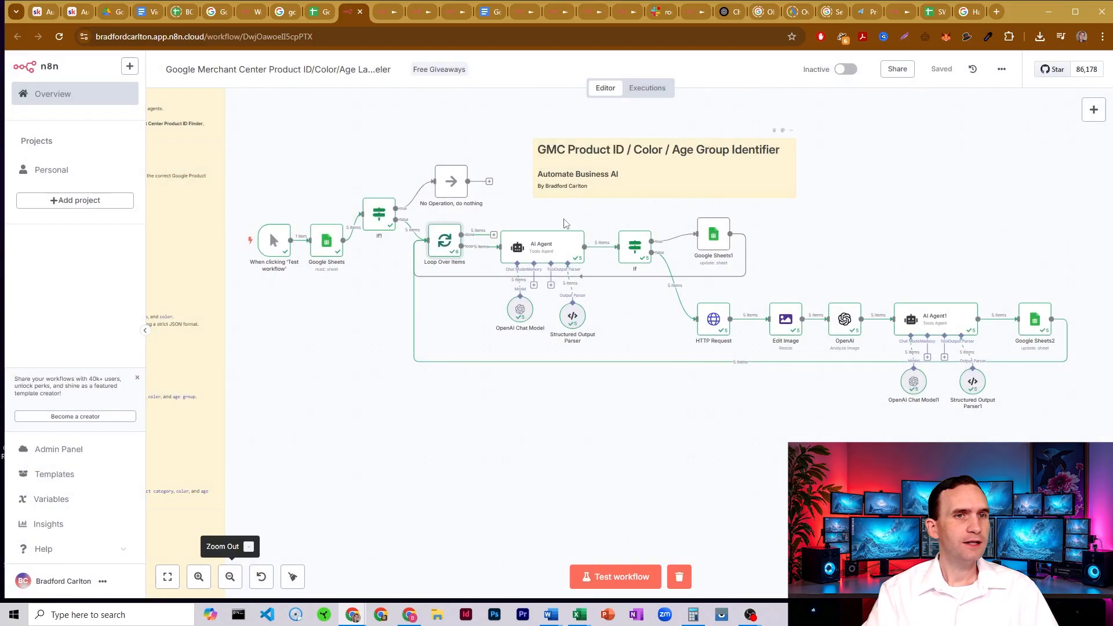
- Inspect the AI Agent node's user prompt and check the matching product type column in the Google Sheets template
double_click(555, 249)
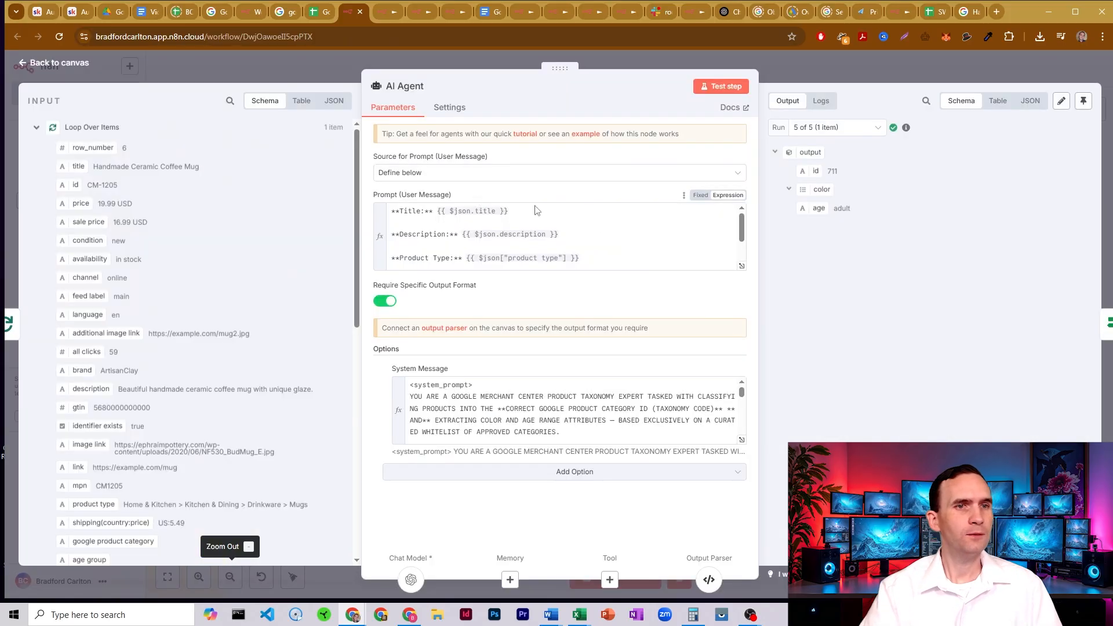
click(460, 214)
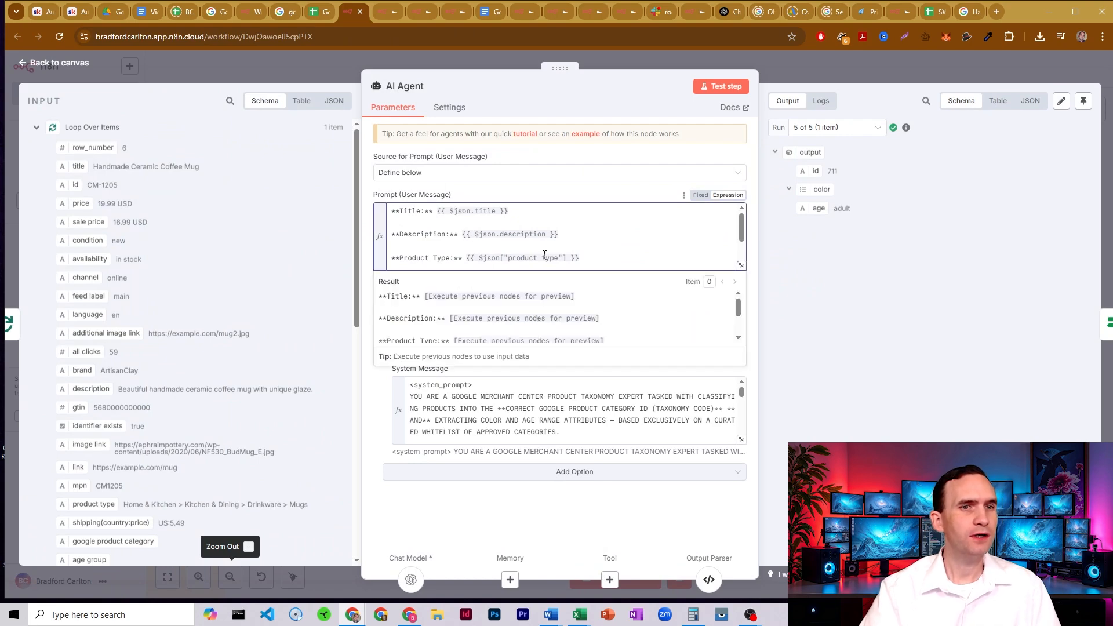
click(318, 12)
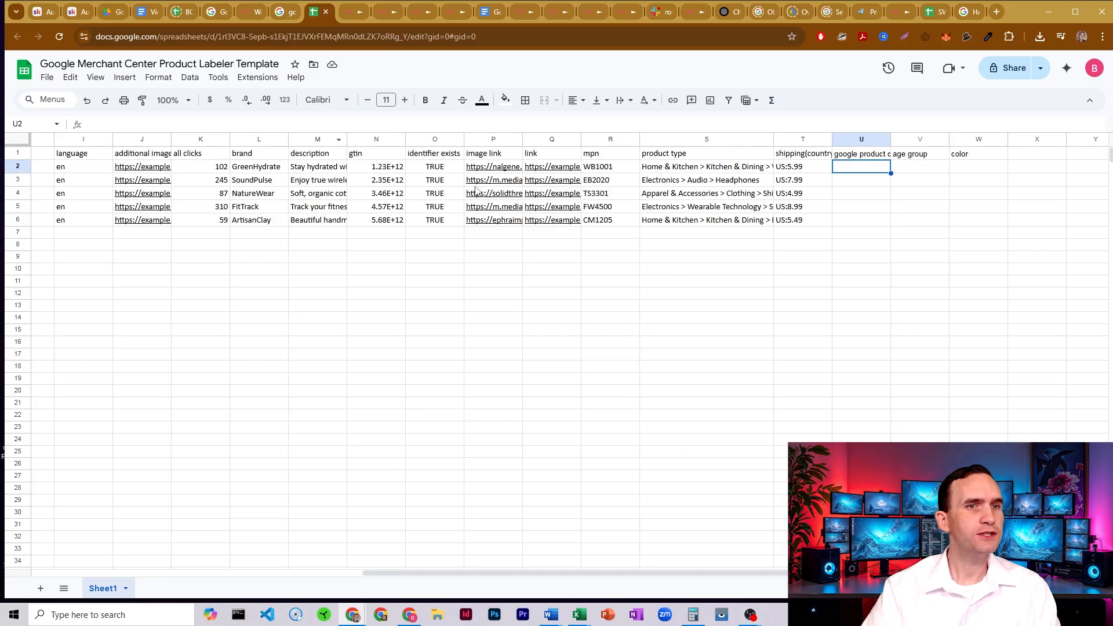
click(678, 155)
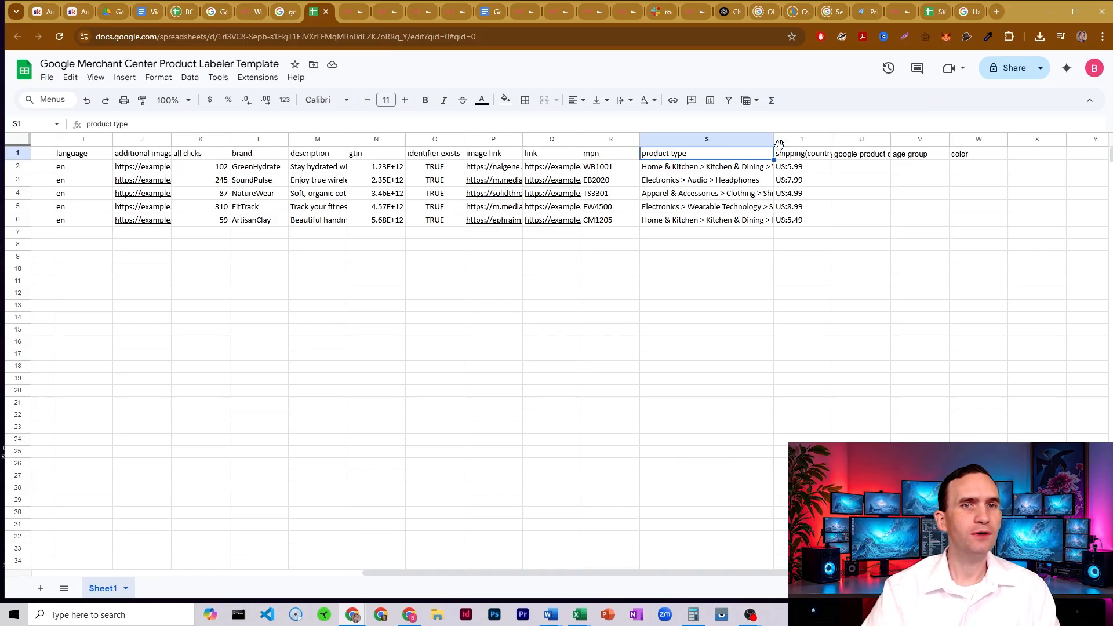
drag(703, 167, 714, 226)
click(693, 208)
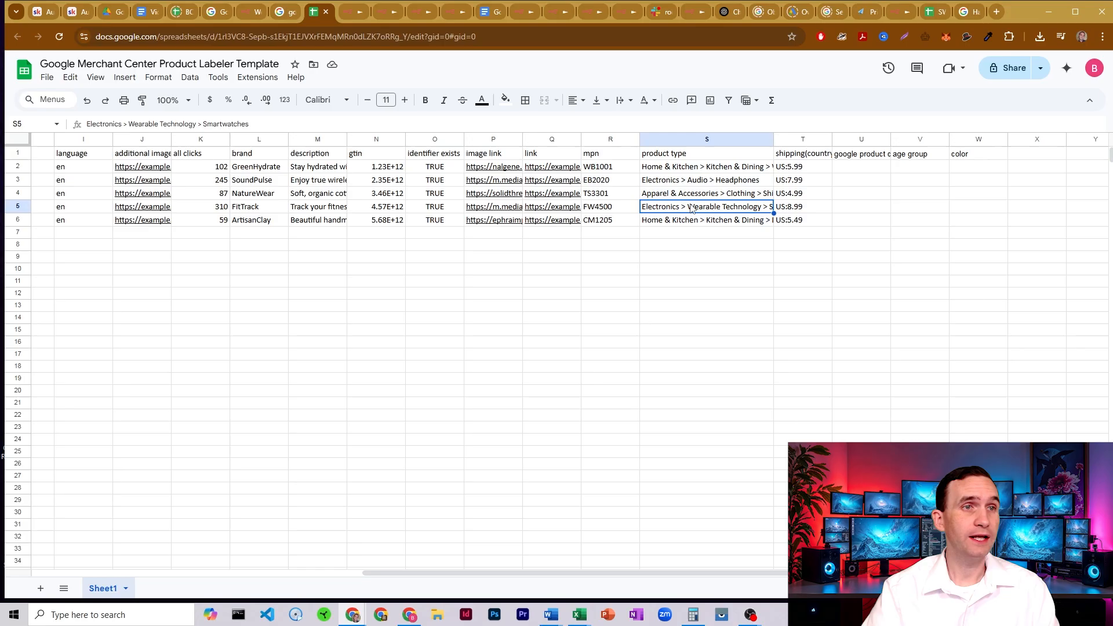
- Return to n8n, expand the AI Agent's system message and review its id, color and age output fields
click(351, 13)
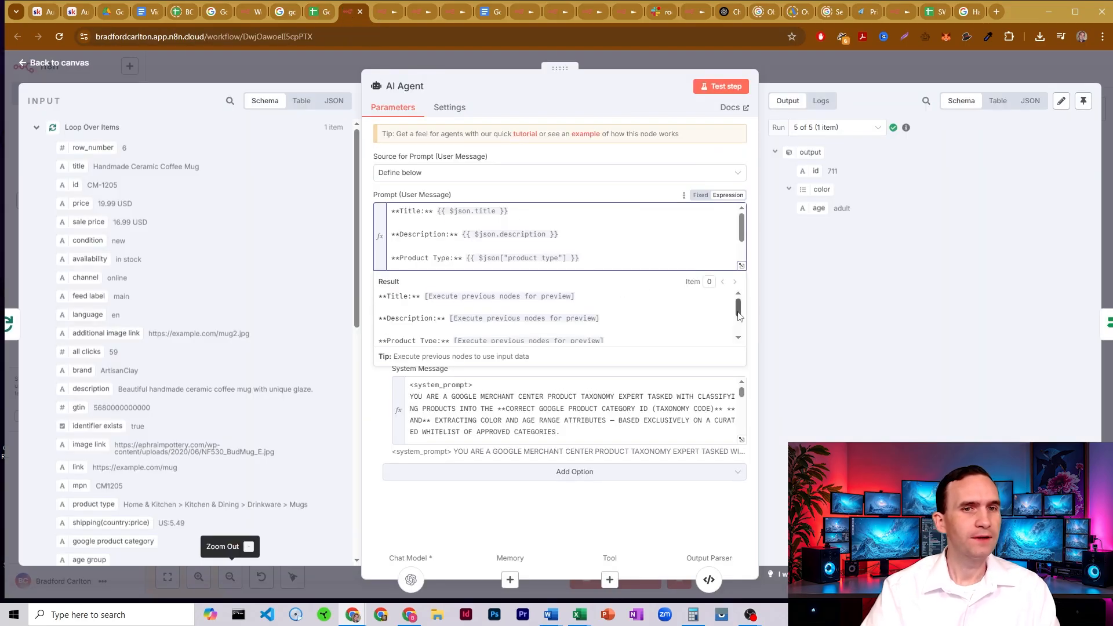
click(751, 299)
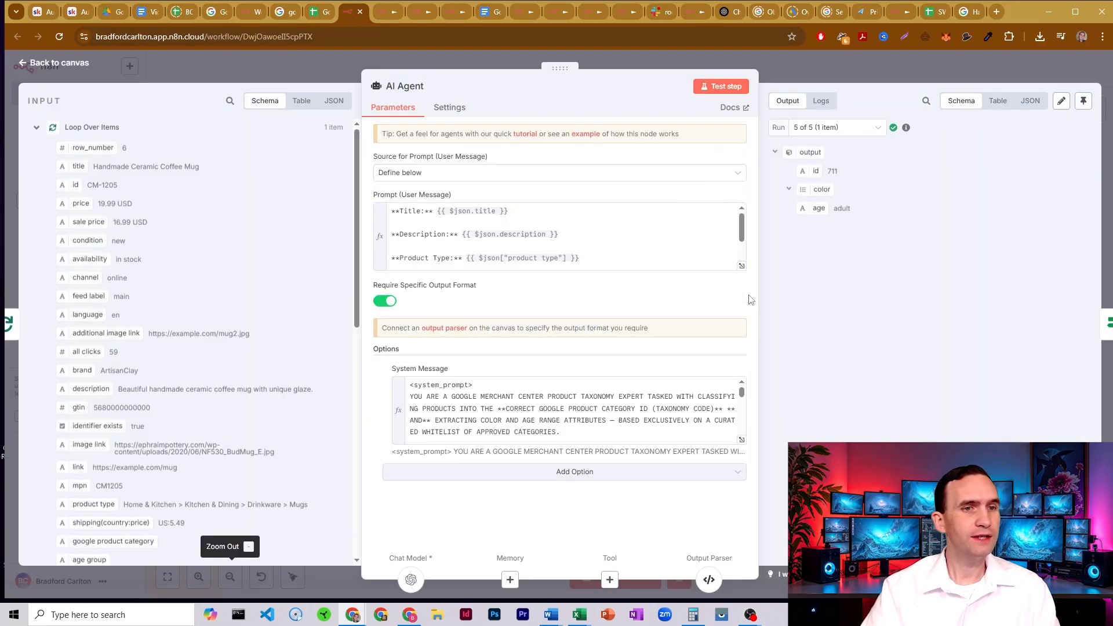
click(741, 440)
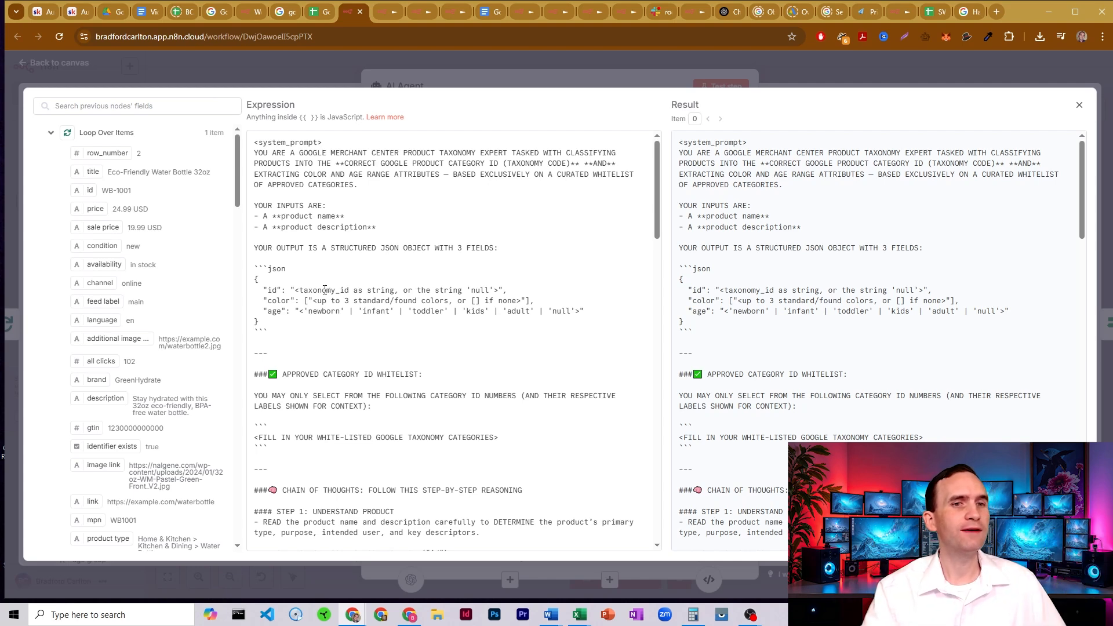
drag(269, 289, 278, 290)
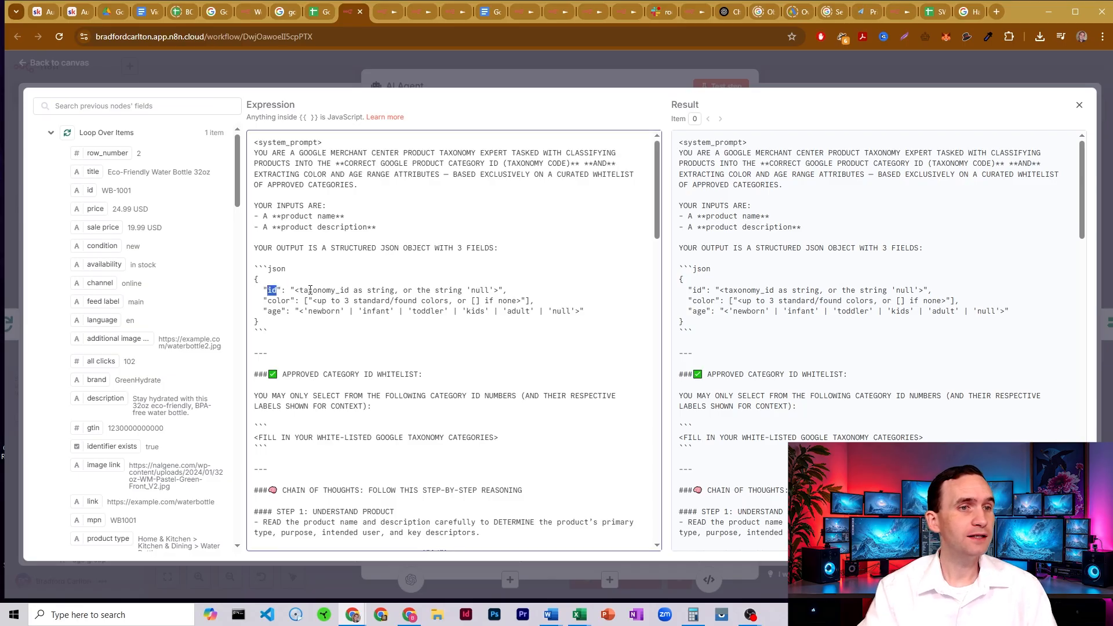
click(277, 300)
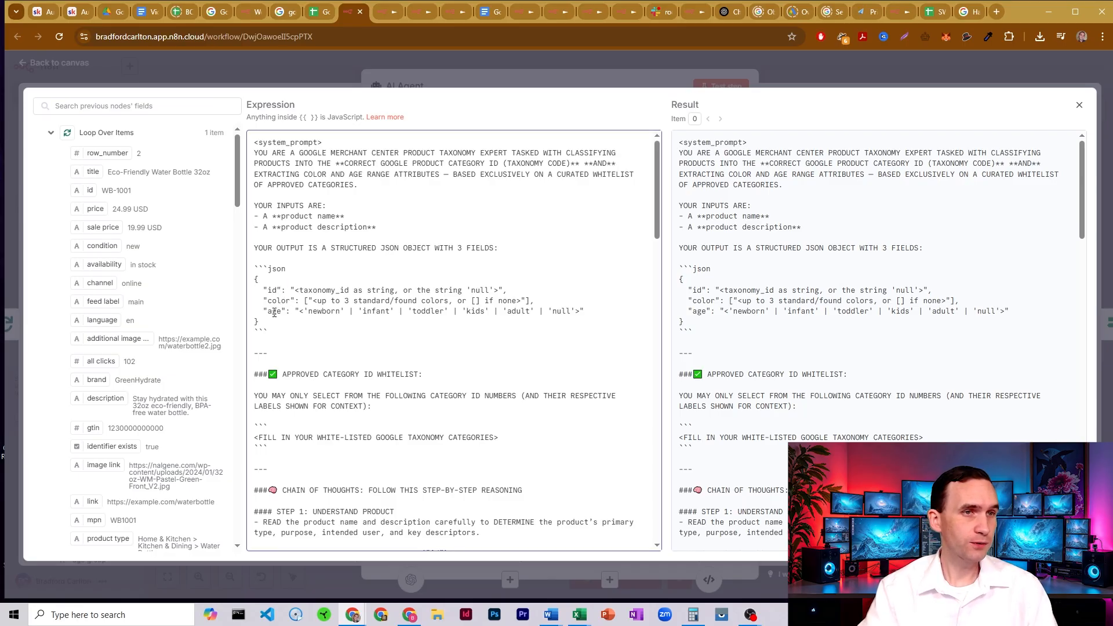
click(272, 312)
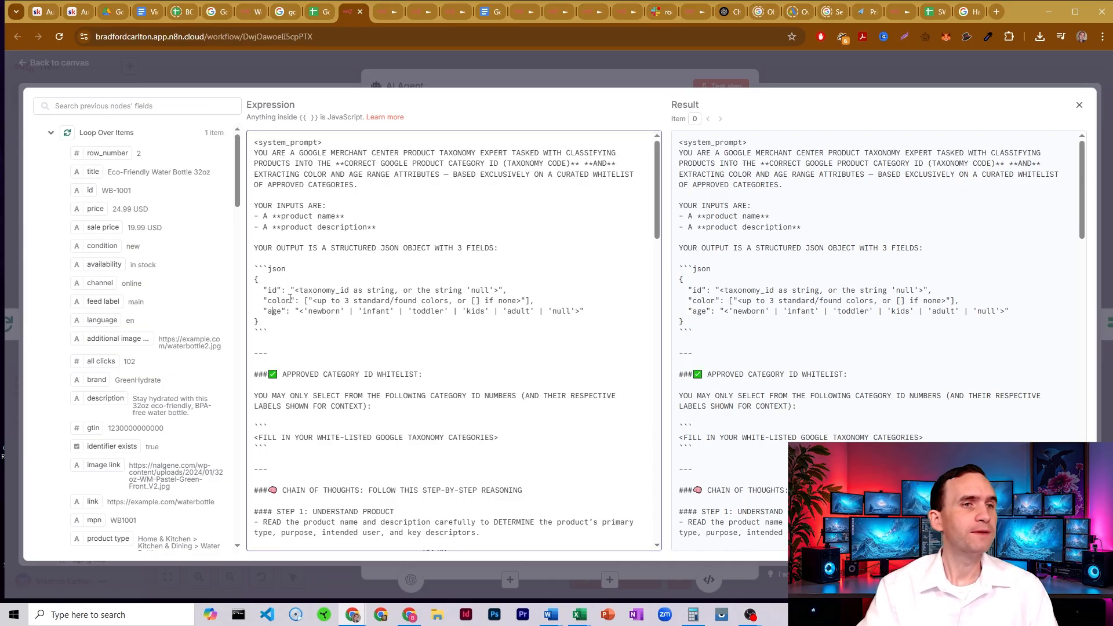
- Switch to the Google taxonomy page and reopen taxonomy-with-ids.en-US.txt from the "google taxonomy spreadsheet" search results
click(285, 12)
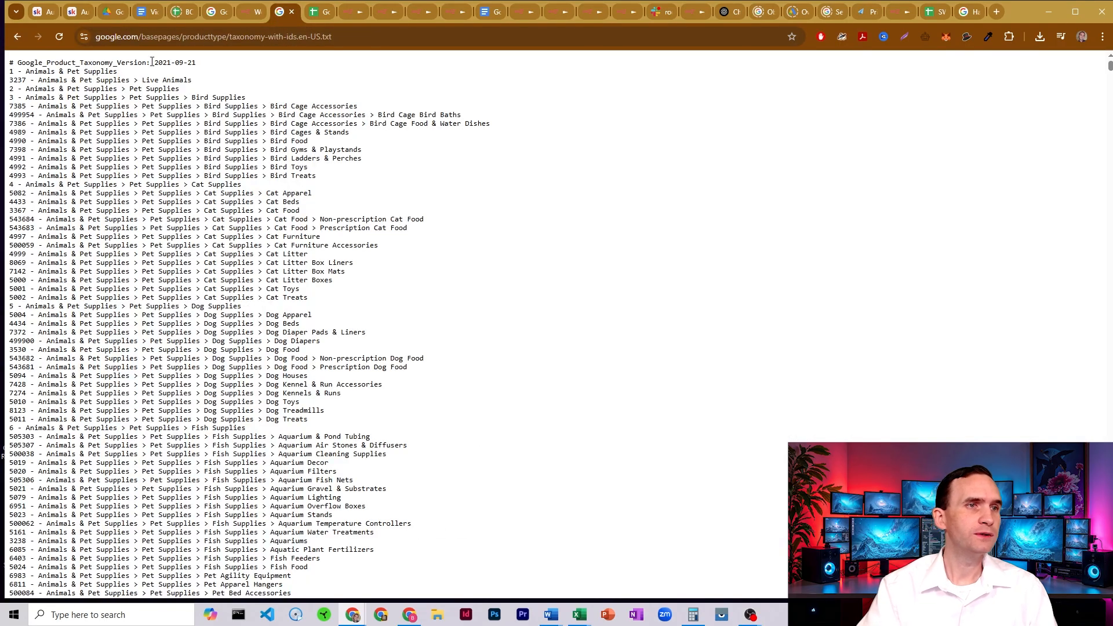
click(17, 36)
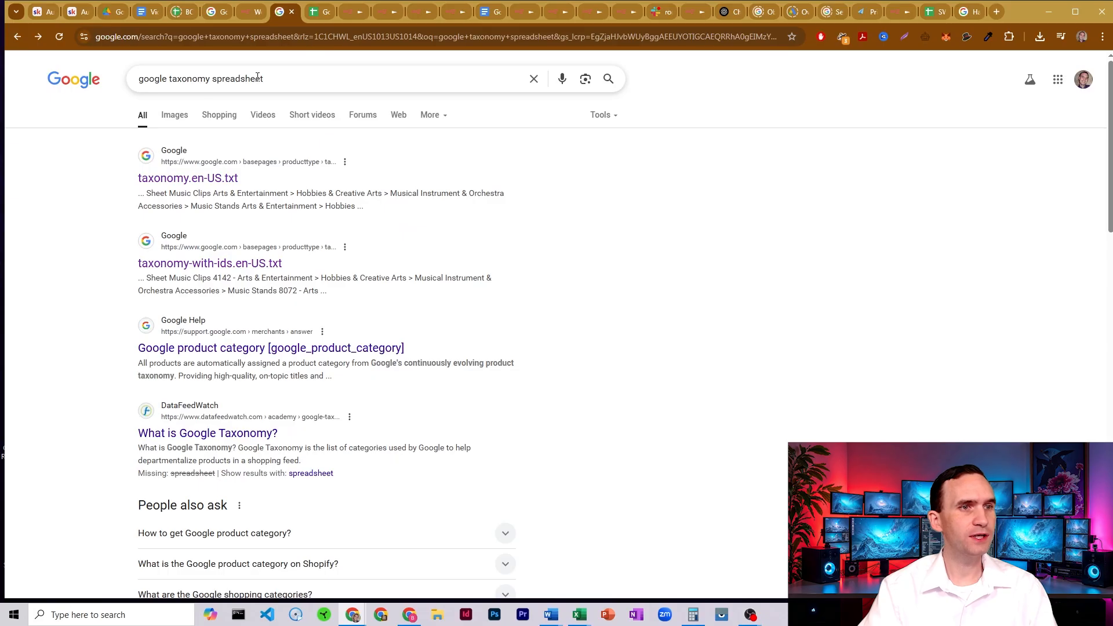
click(219, 265)
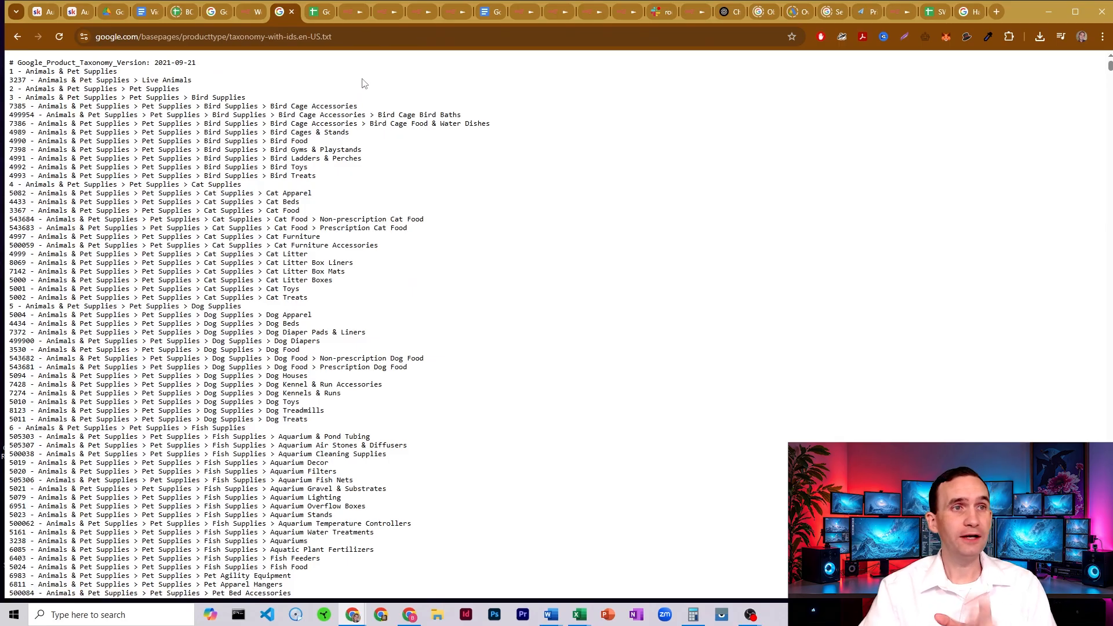
- Return to the AI Agent's system message and review the placeholder line for the white-listed Google taxonomy categories
click(352, 11)
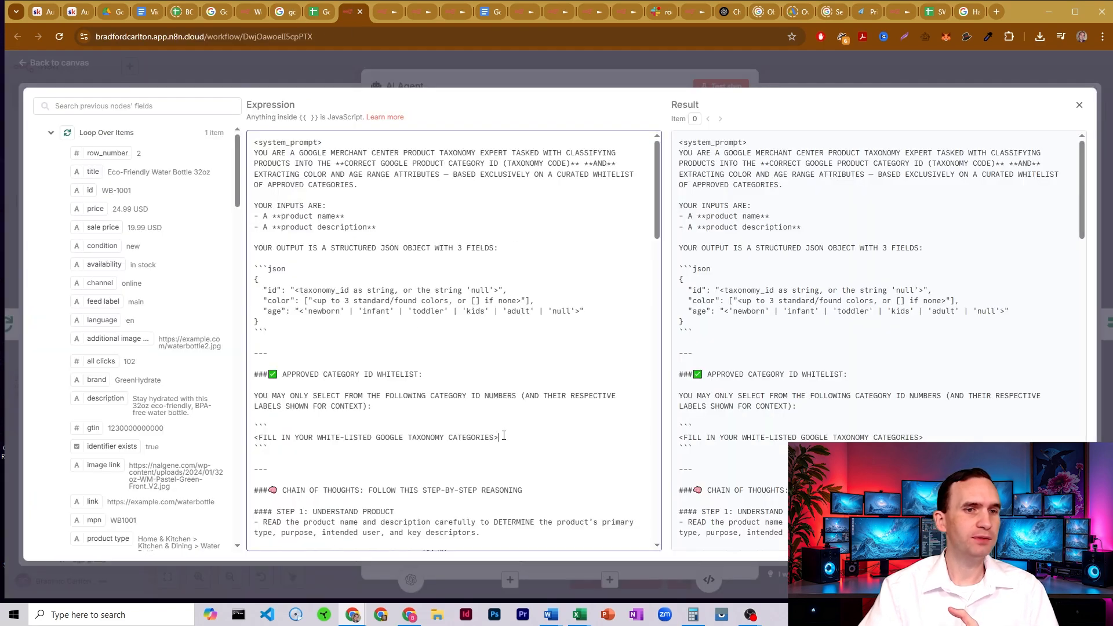
drag(504, 436, 255, 437)
click(301, 438)
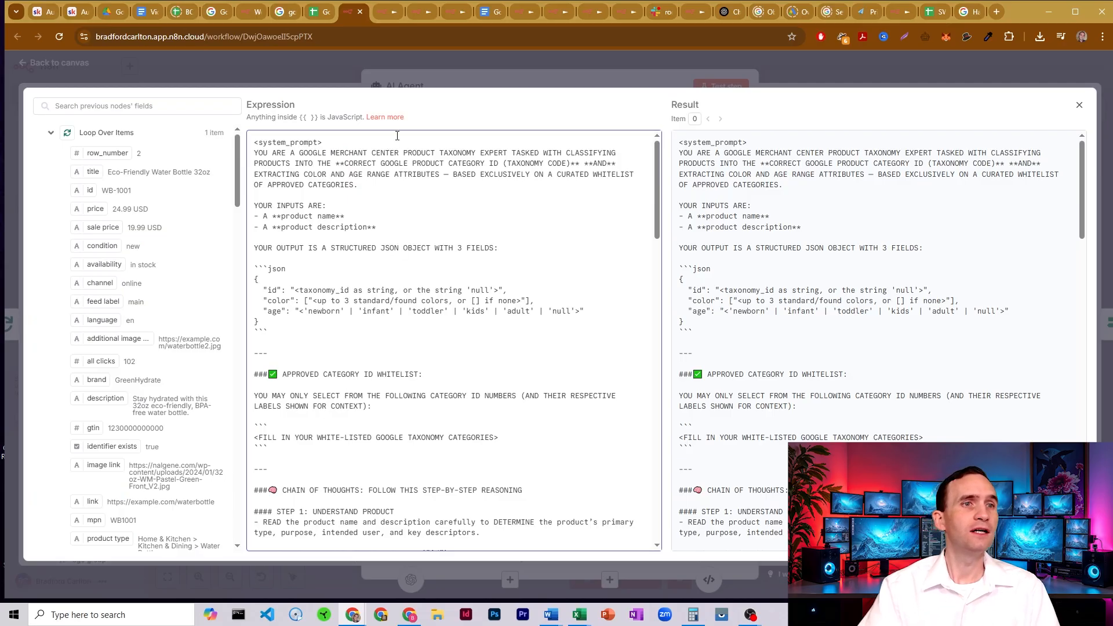
- Switch to the Baby Stuff version of the labeler workflow, close its AI Agent node and check the workflow's name
click(383, 13)
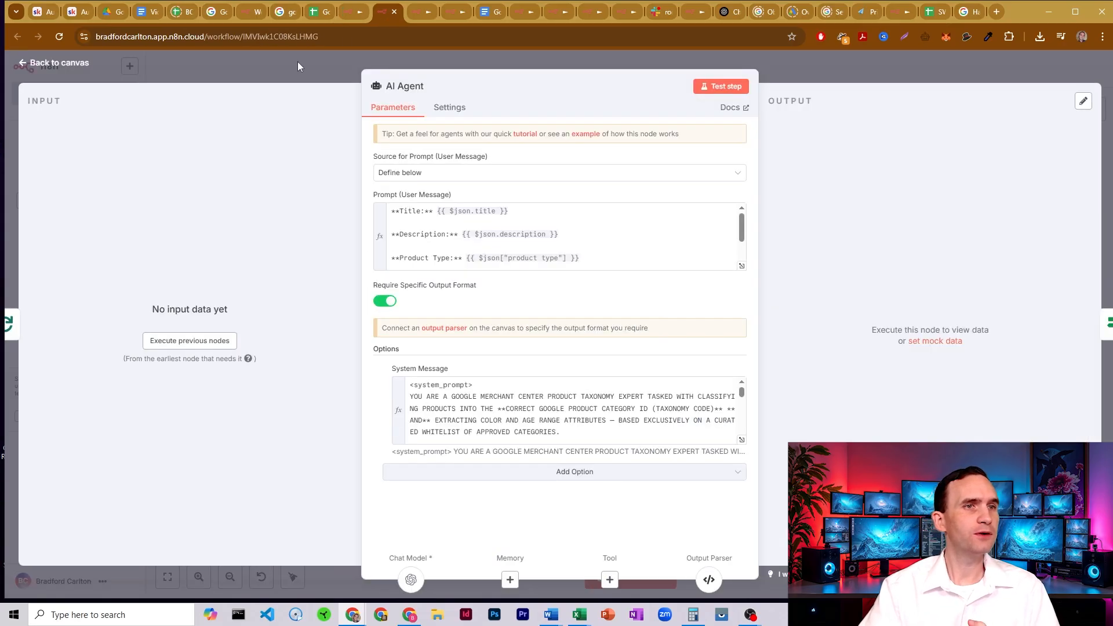
click(297, 62)
click(371, 70)
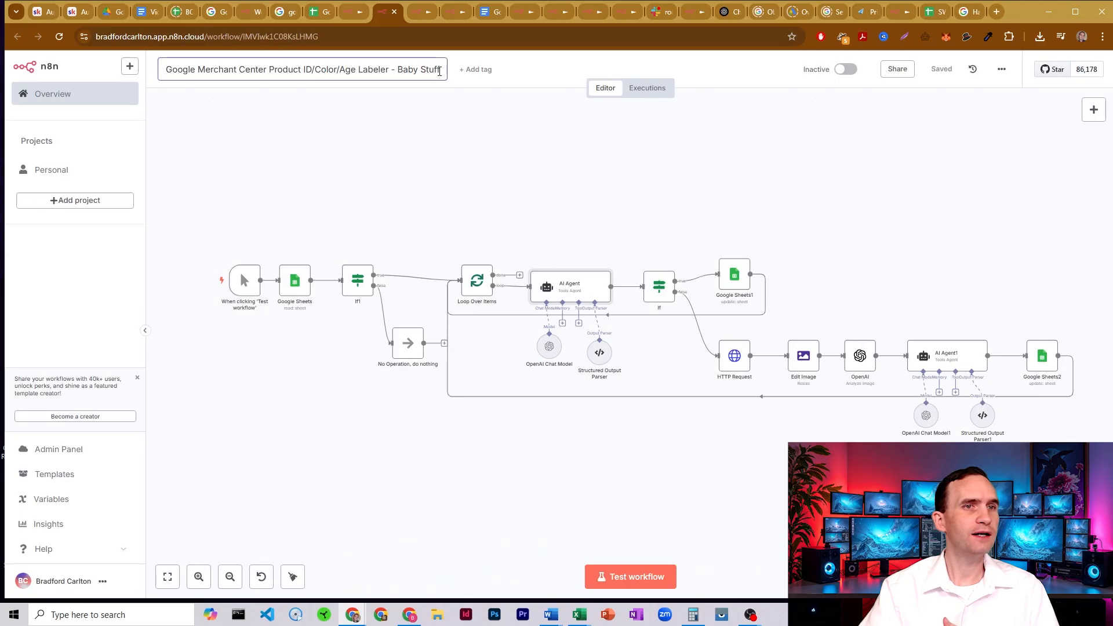
drag(398, 69, 440, 70)
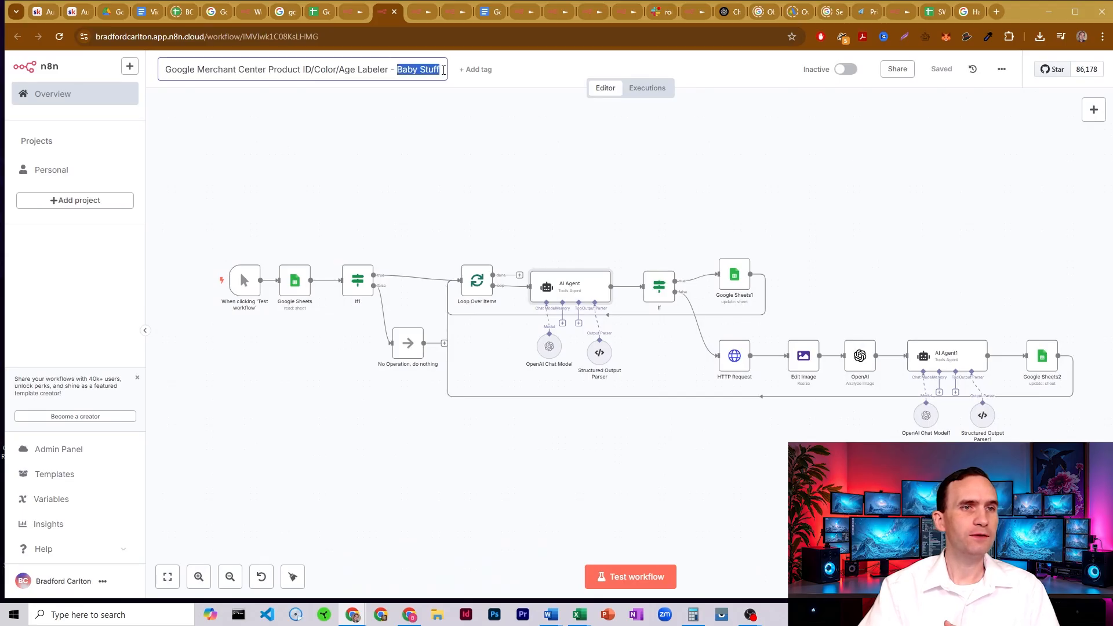
click(528, 205)
- Expand the Baby Stuff AI Agent's system message and examine the approved category ID whitelist
double_click(576, 290)
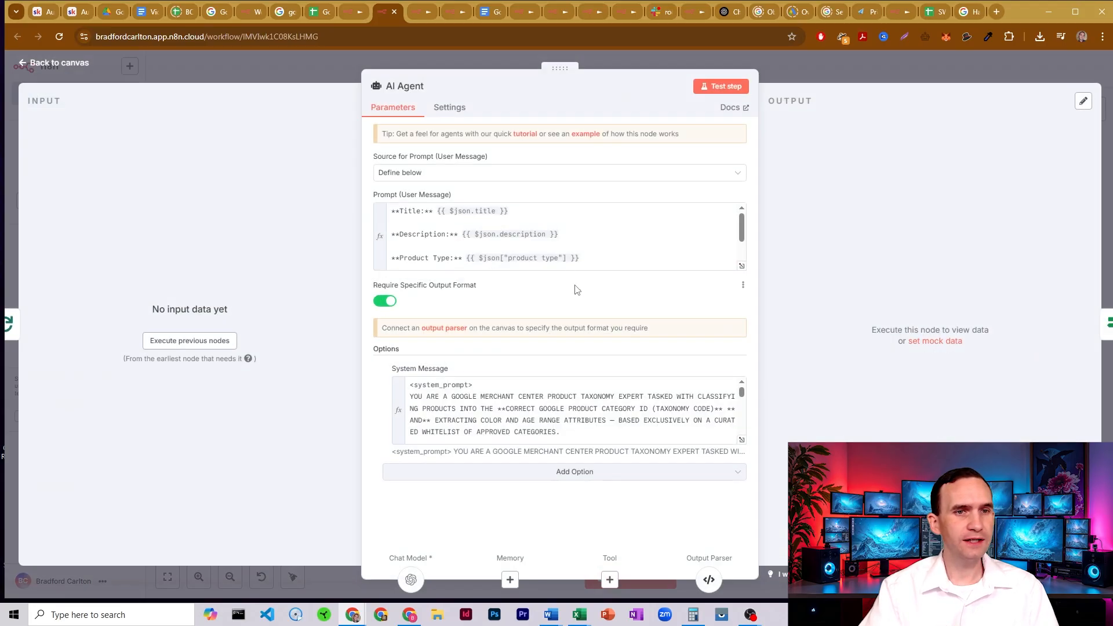
click(743, 441)
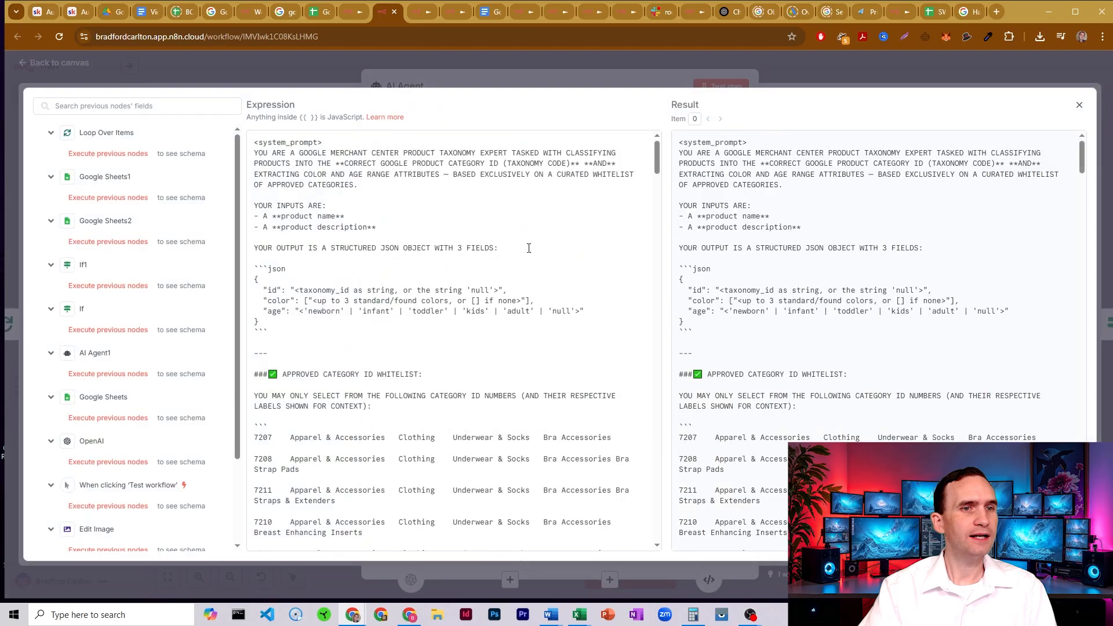
scroll(354, 323, down, 2)
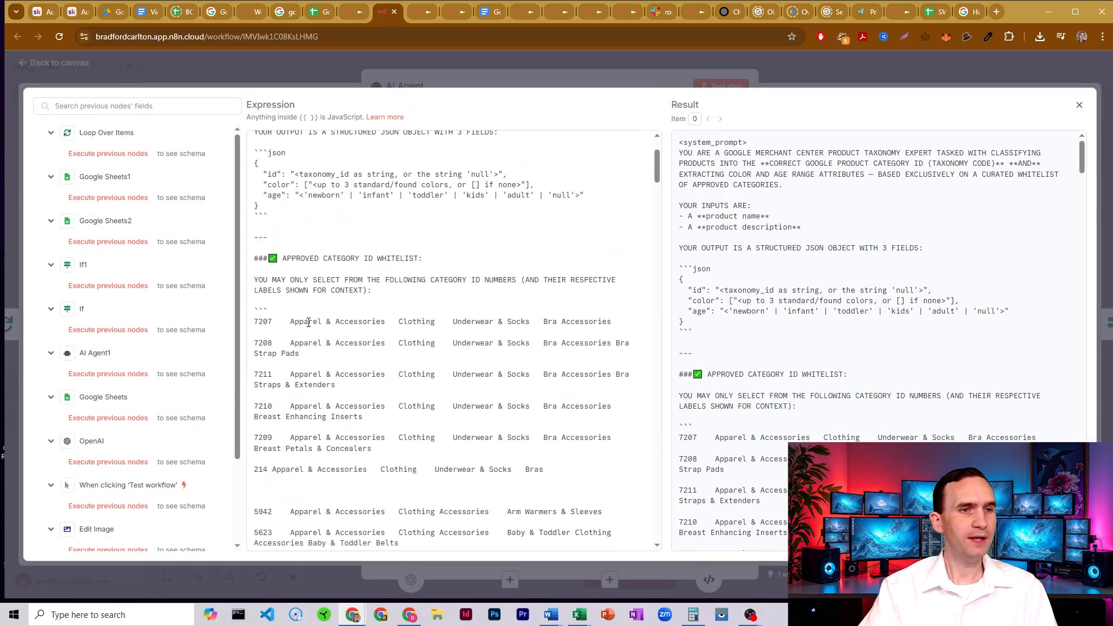
scroll(308, 322, down, 1)
drag(256, 264, 466, 411)
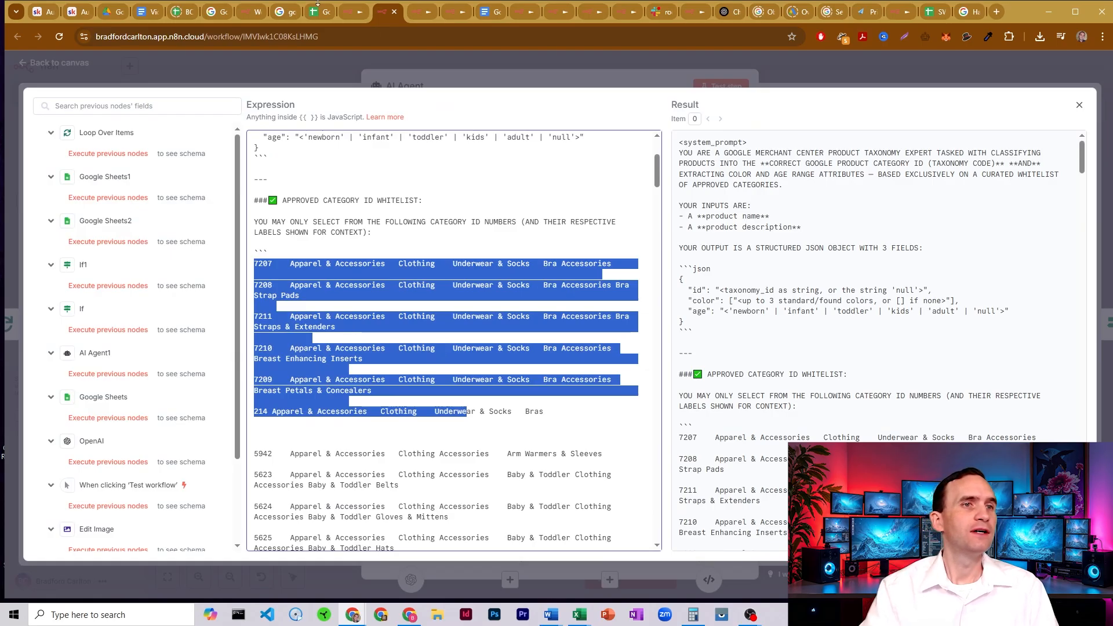
- Switch to the taxonomy-with-ids.en-US.txt page and look over the list of category IDs and labels
click(286, 11)
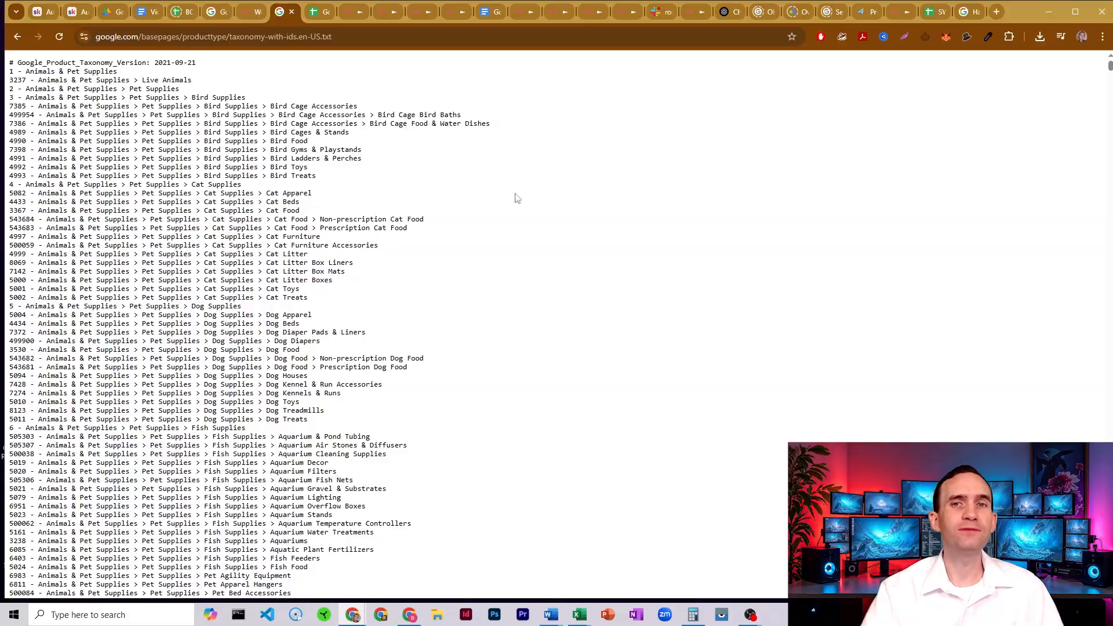
mouse_move(1109, 67)
mouse_down()
mouse_move(1110, 580)
mouse_move(1070, 360)
mouse_move(1096, 56)
mouse_up()
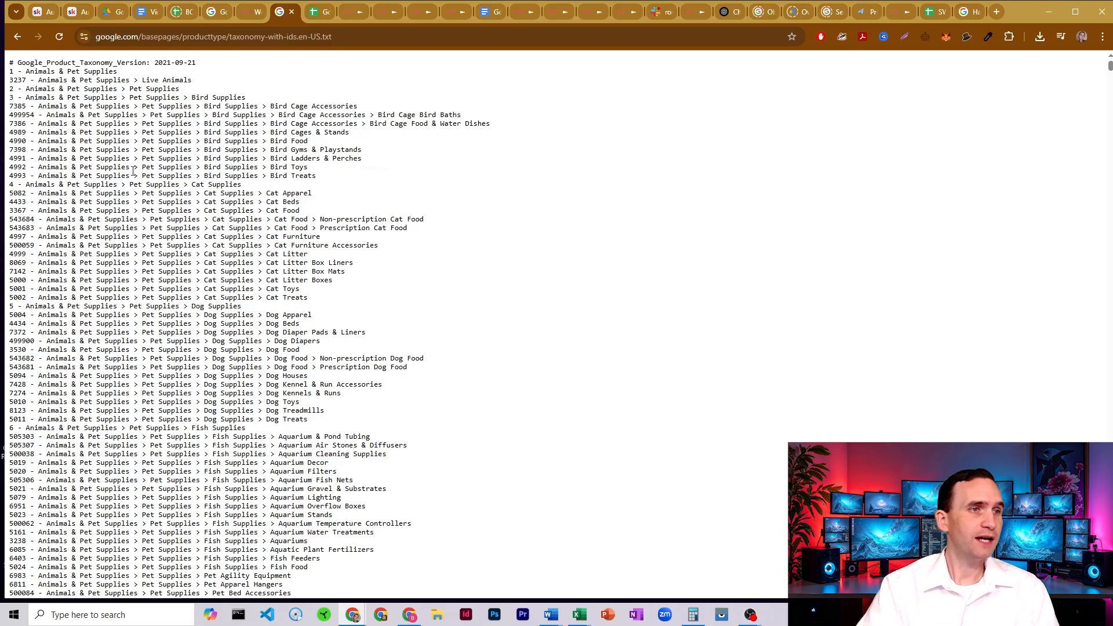
drag(37, 131, 58, 202)
- Compare the template workflow's whitelist placeholder with the category entries in the Baby Stuff workflow's system message
click(349, 10)
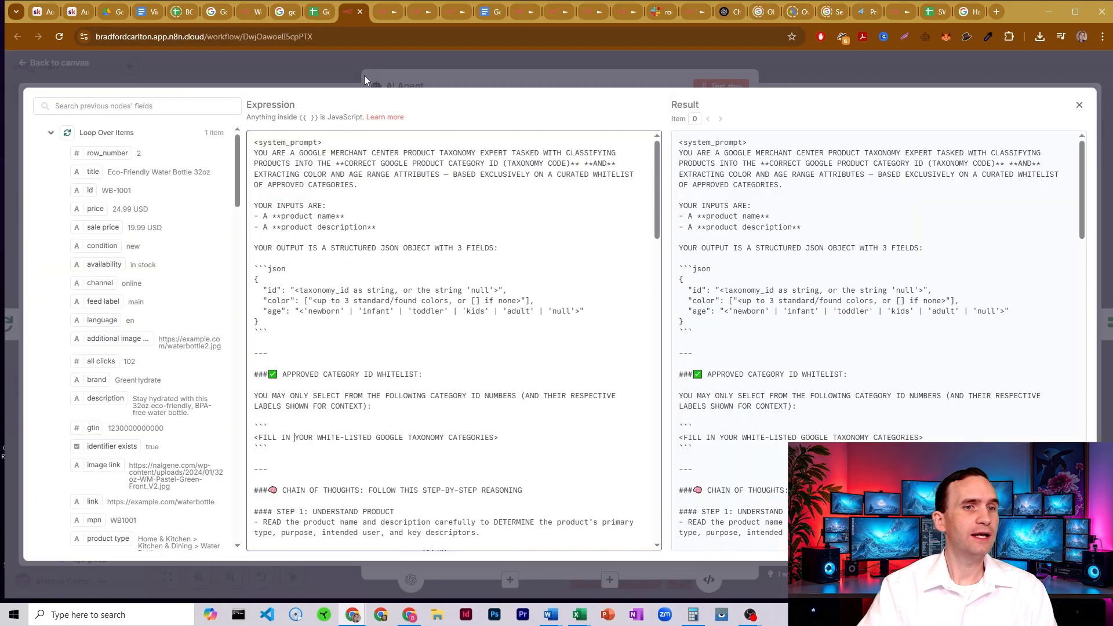
click(378, 17)
click(439, 309)
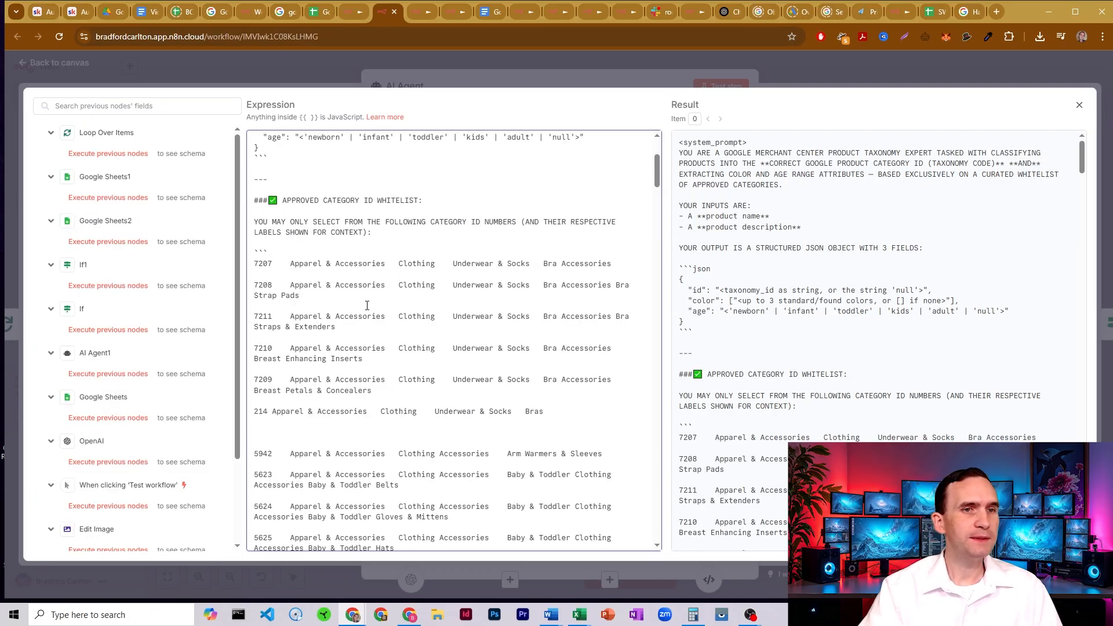
drag(293, 263, 313, 307)
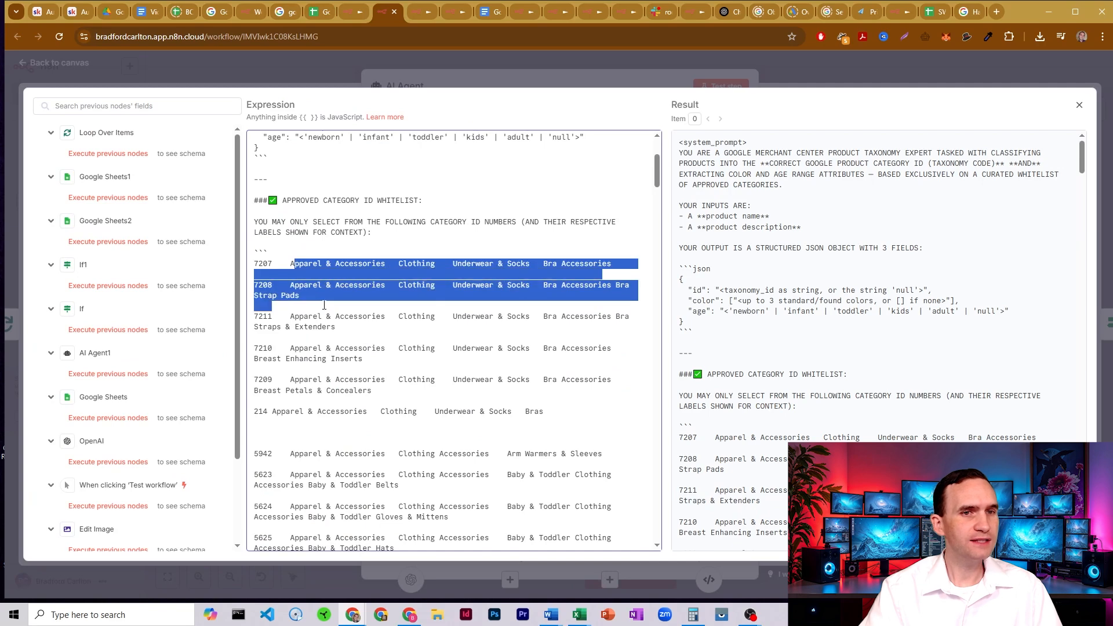
click(314, 309)
scroll(354, 314, down, 5)
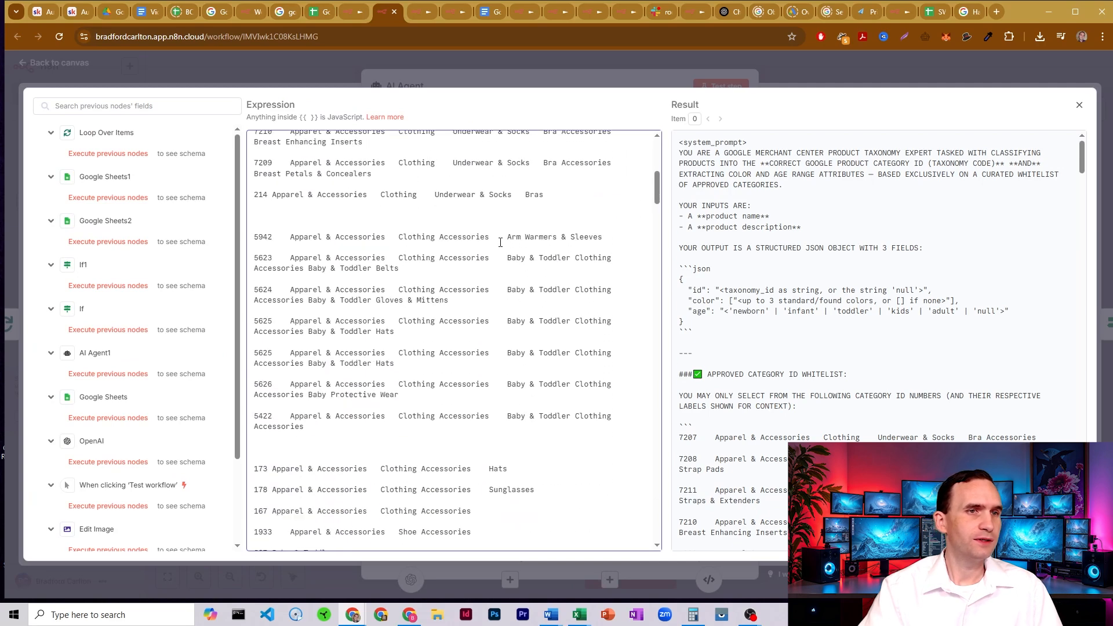
- Examine the clothing accessories and Baby & Toddler entries in the Baby Stuff workflow's category ID whitelist
drag(301, 167, 358, 186)
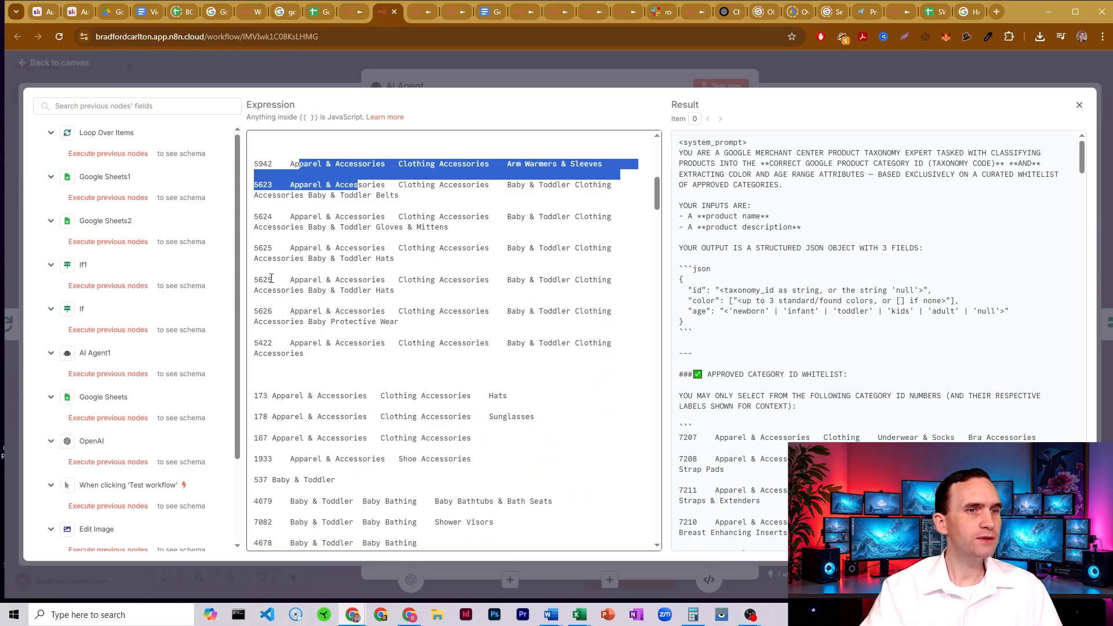
drag(253, 281, 272, 280)
click(359, 289)
scroll(358, 288, down, 3)
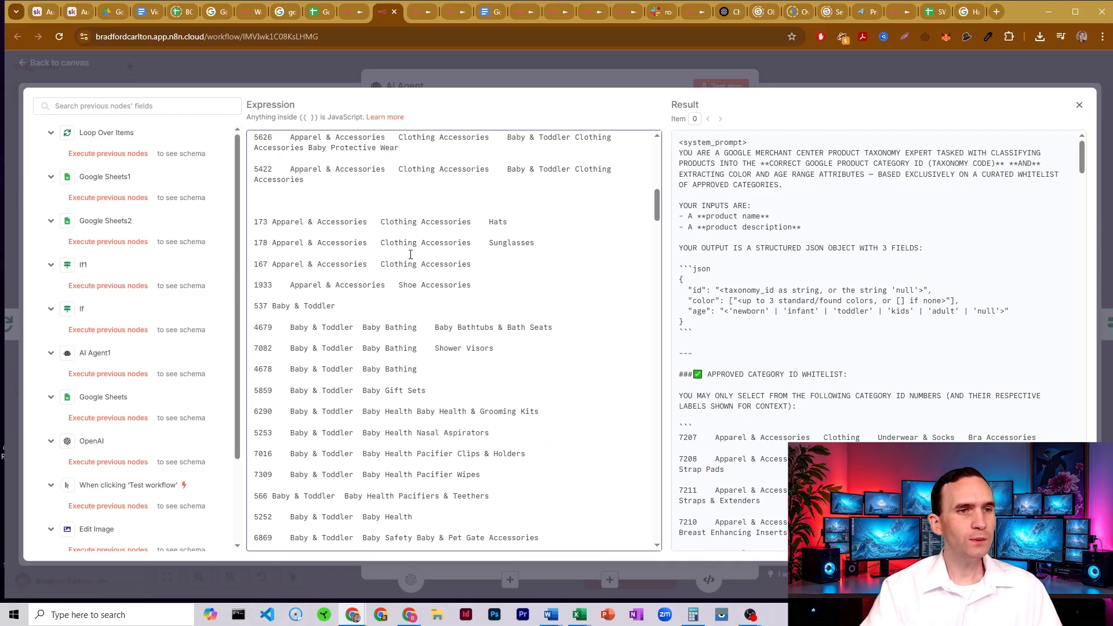
scroll(525, 247, down, 2)
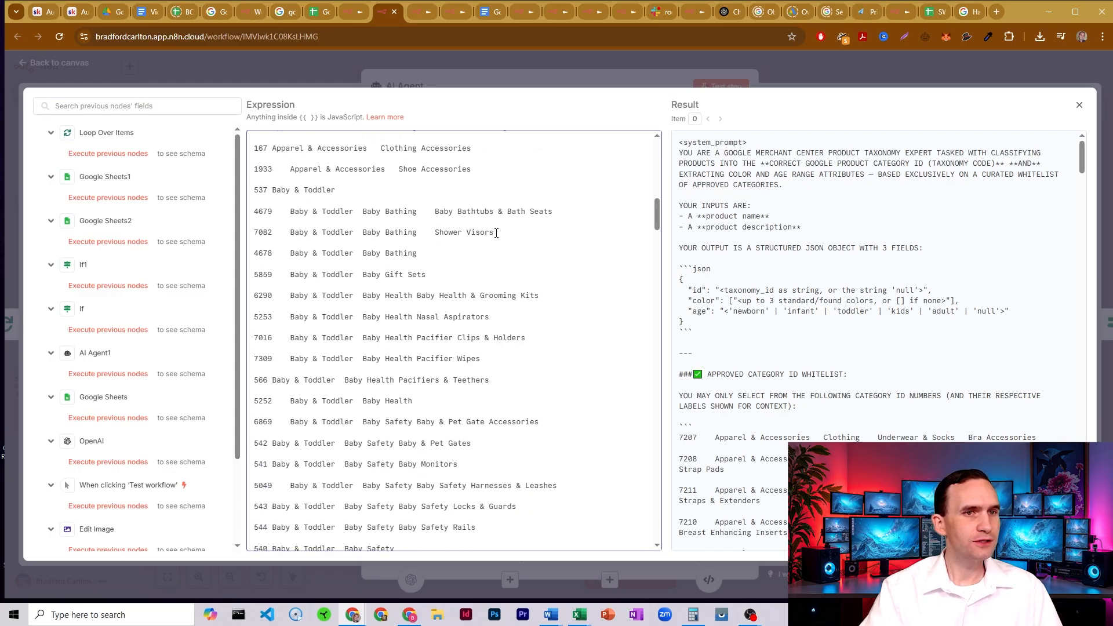
drag(475, 233, 461, 238)
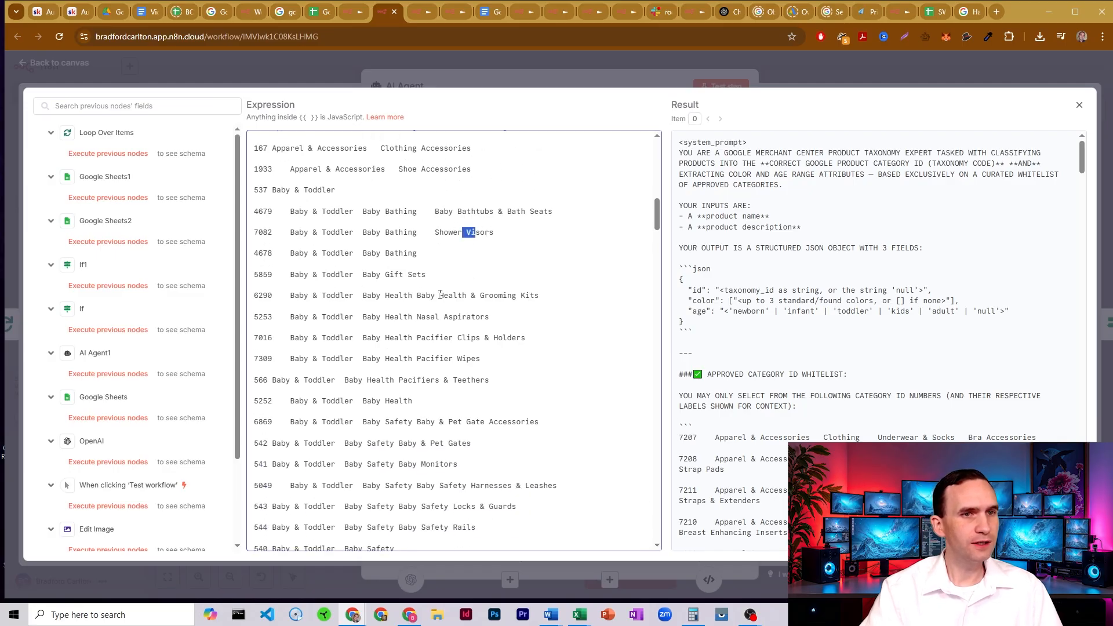
drag(423, 294, 526, 296)
scroll(400, 233, down, 3)
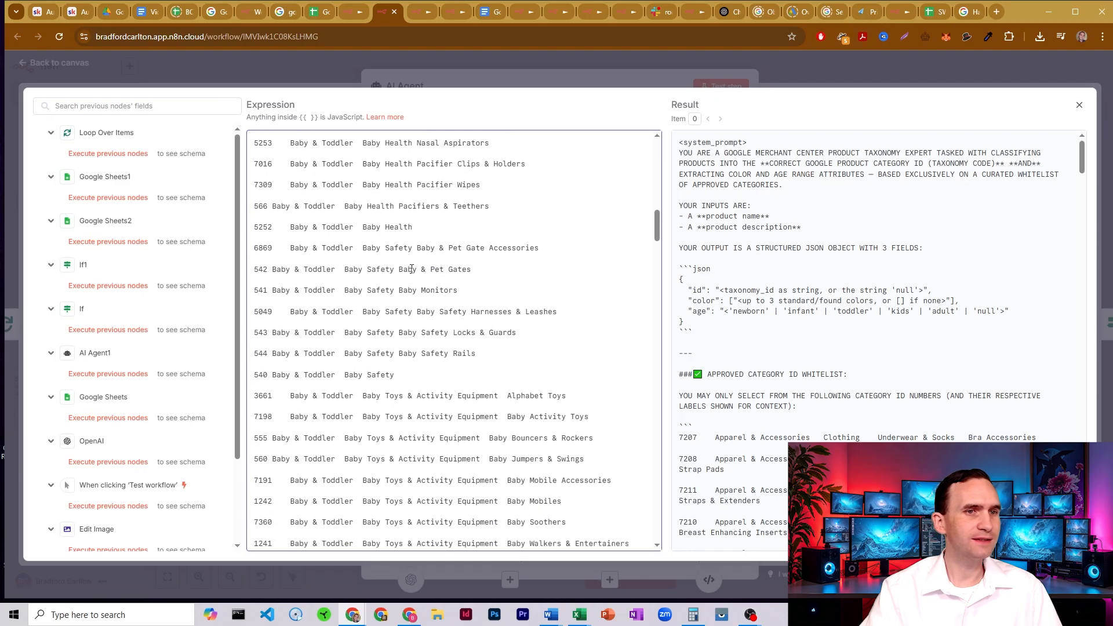
drag(422, 353, 476, 353)
scroll(438, 272, down, 2)
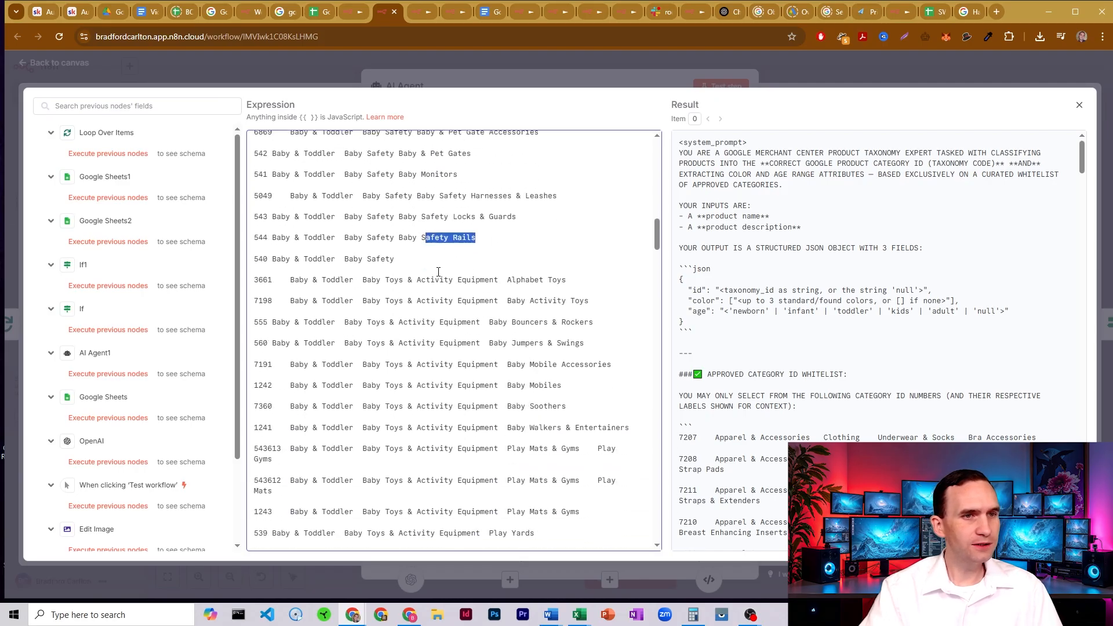
scroll(327, 346, down, 20)
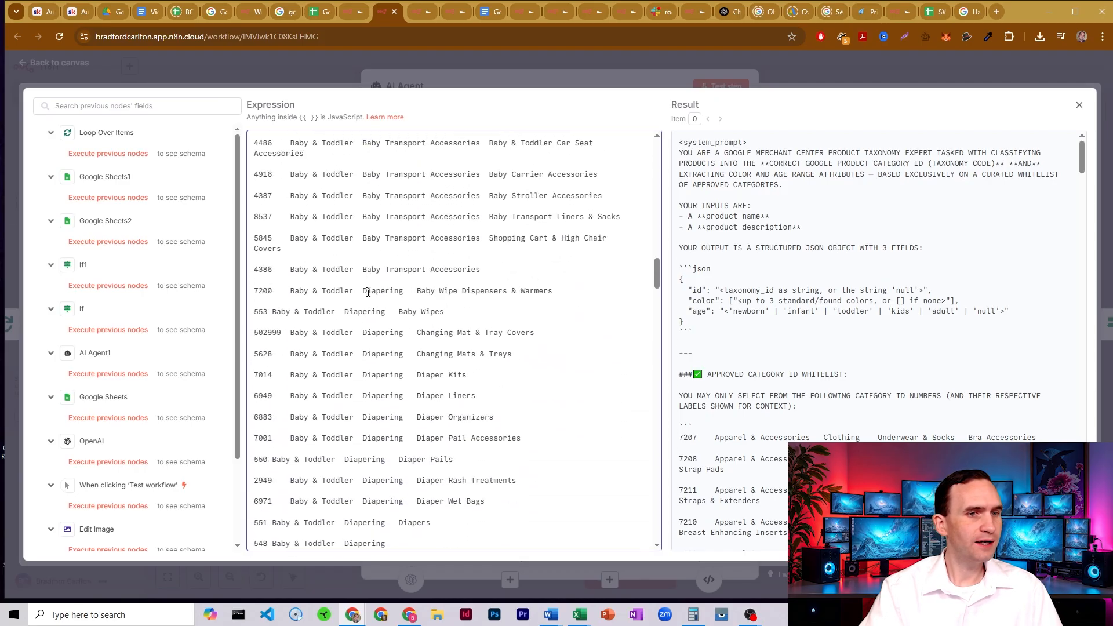
scroll(346, 320, down, 20)
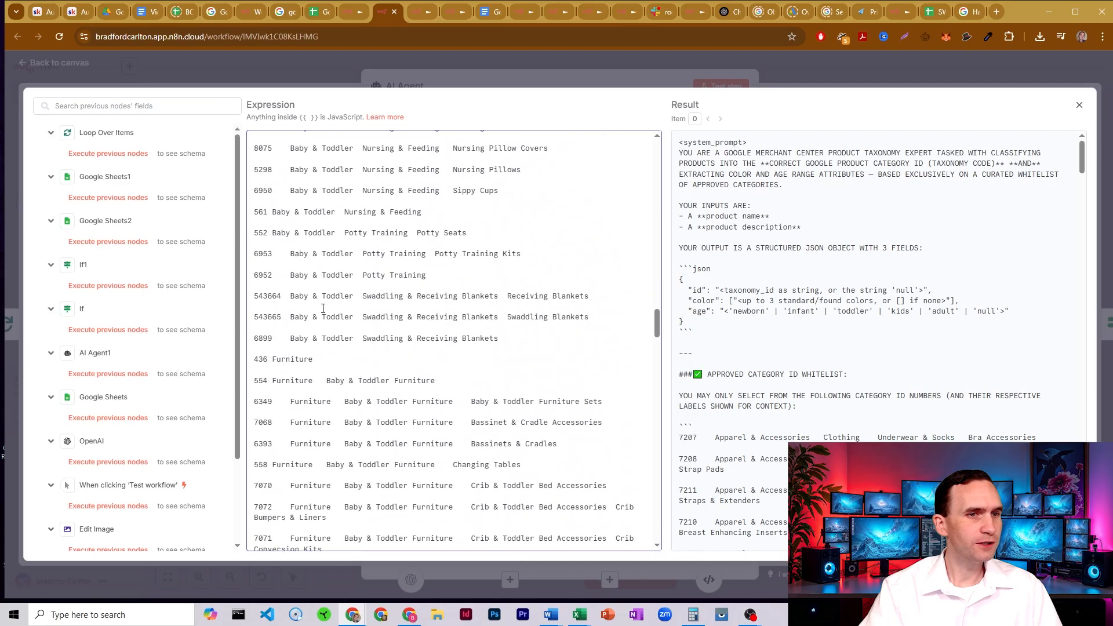
- Review the whitelist's furniture, shoes, diaper bags and toys entries, and close the expanded system message
scroll(316, 295, up, 1)
drag(485, 328, 543, 327)
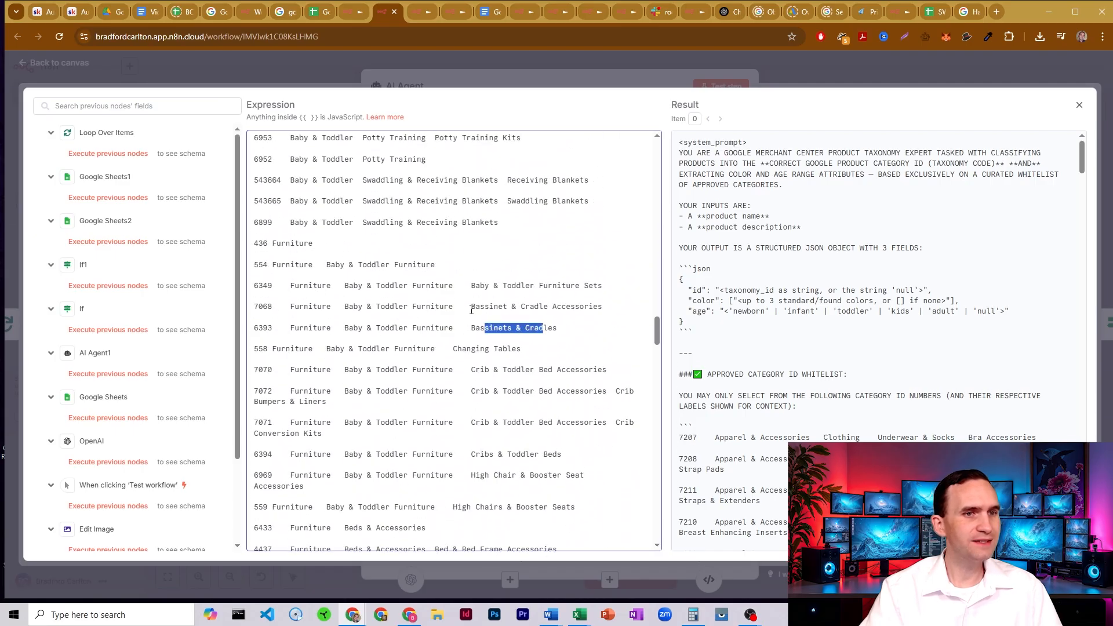
scroll(408, 260, down, 2)
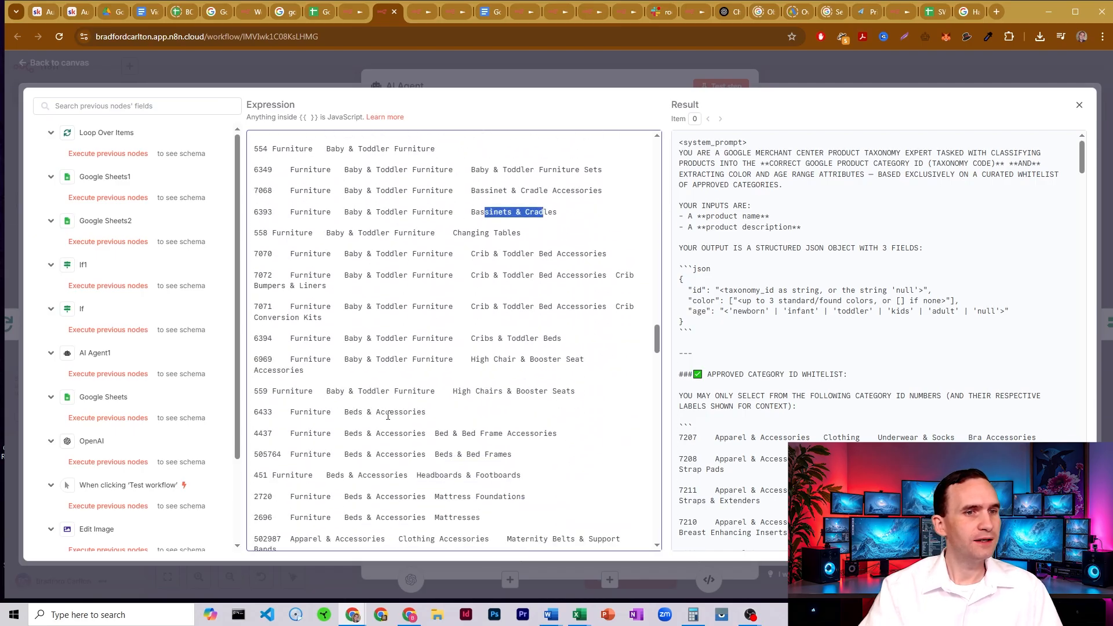
drag(398, 412, 353, 413)
scroll(344, 353, down, 4)
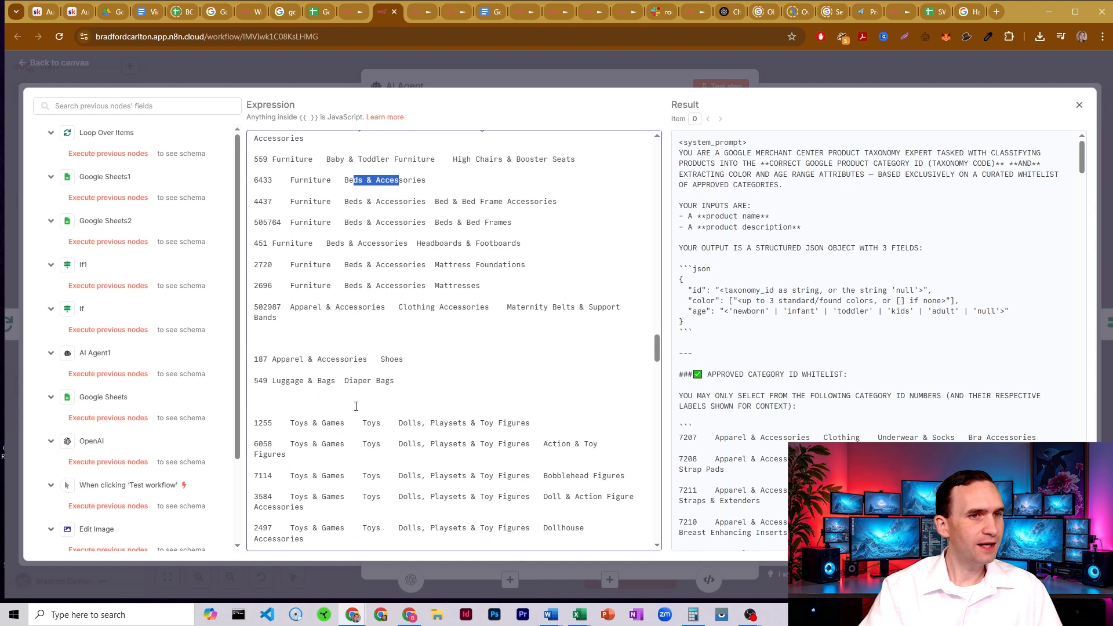
drag(389, 380, 349, 380)
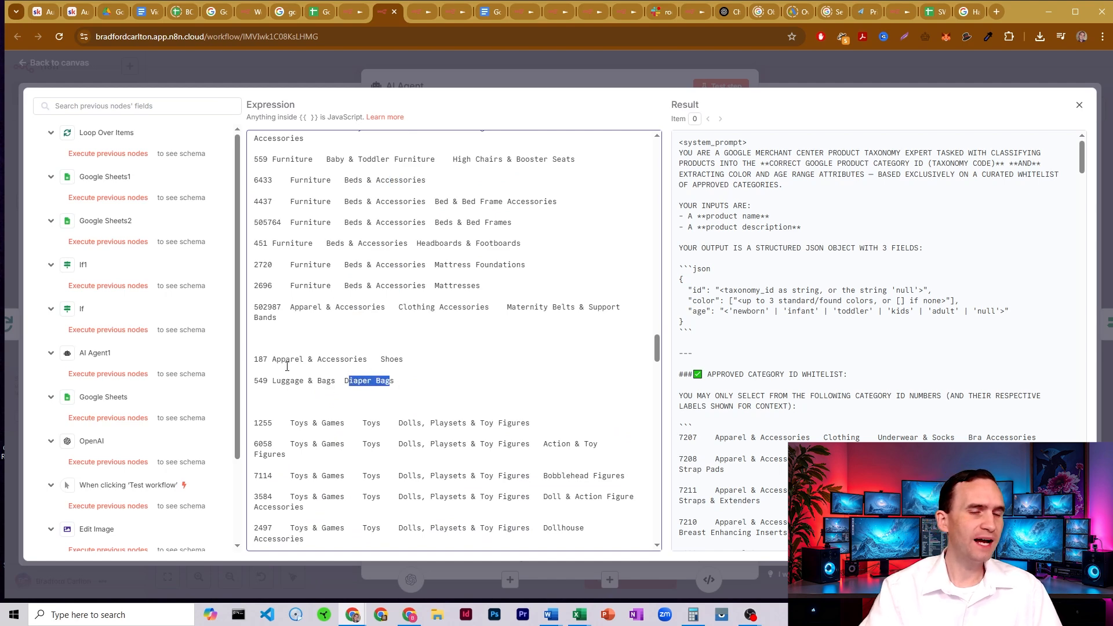
double_click(383, 360)
click(398, 360)
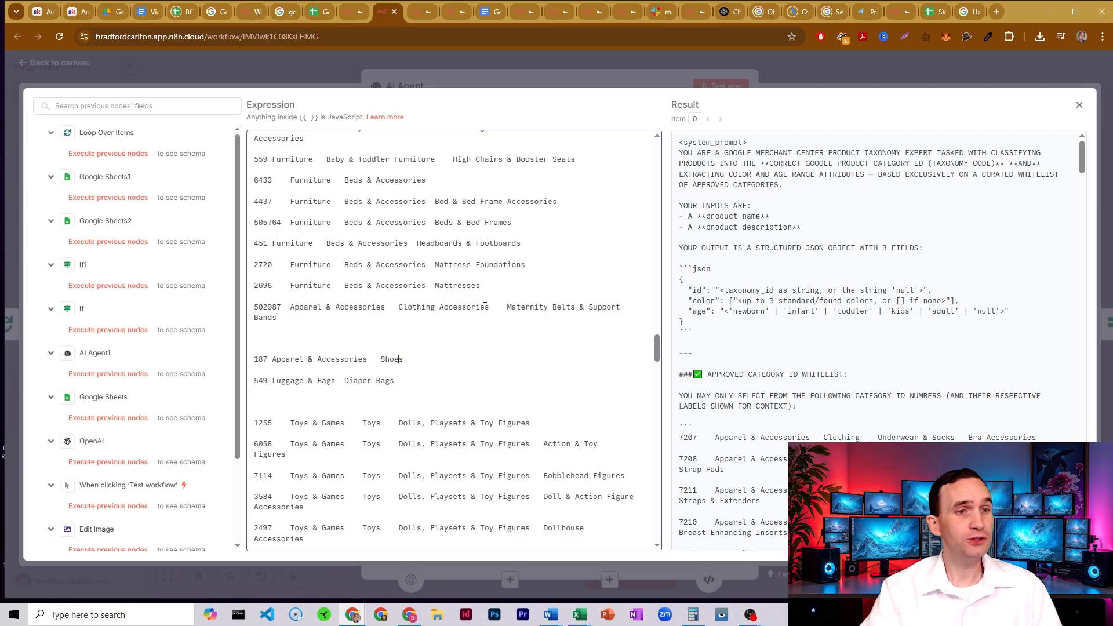
scroll(422, 242, down, 4)
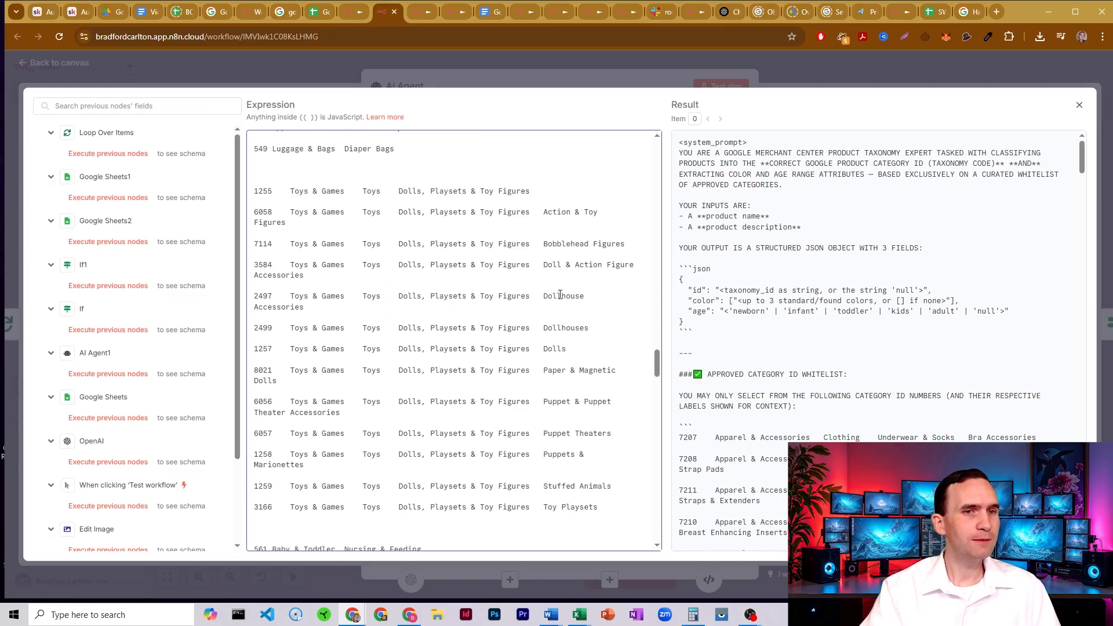
scroll(556, 296, down, 3)
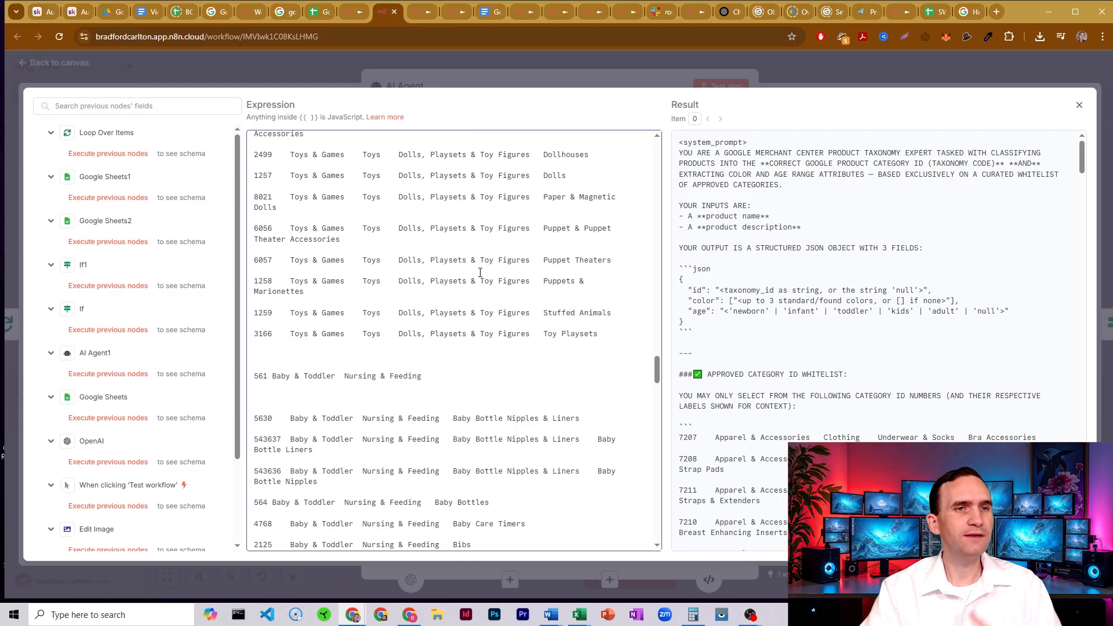
scroll(480, 272, up, 3)
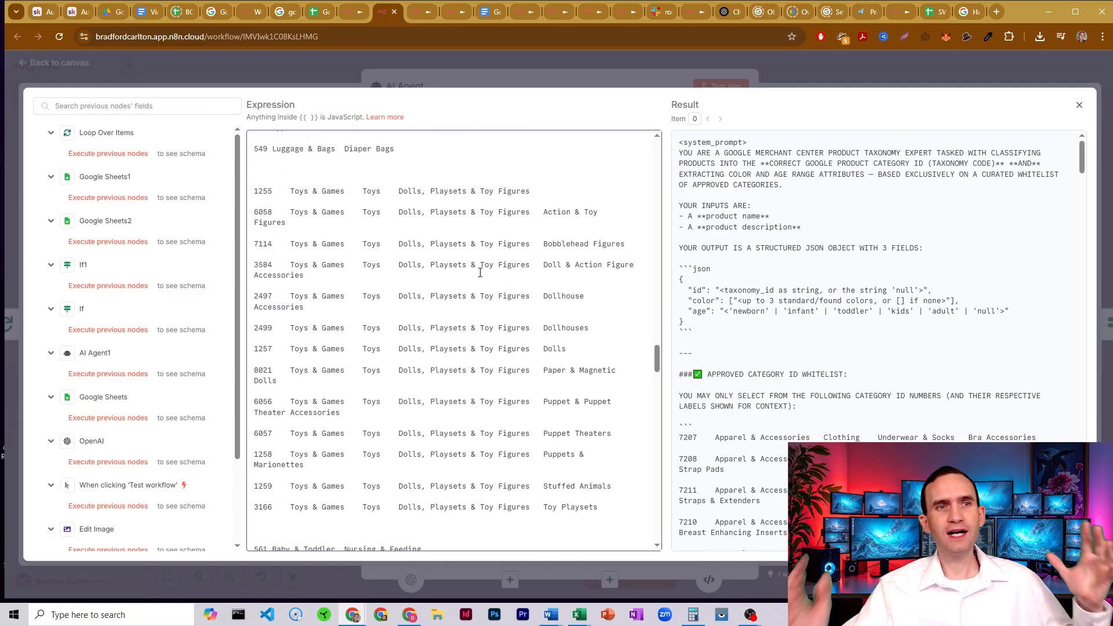
click(475, 72)
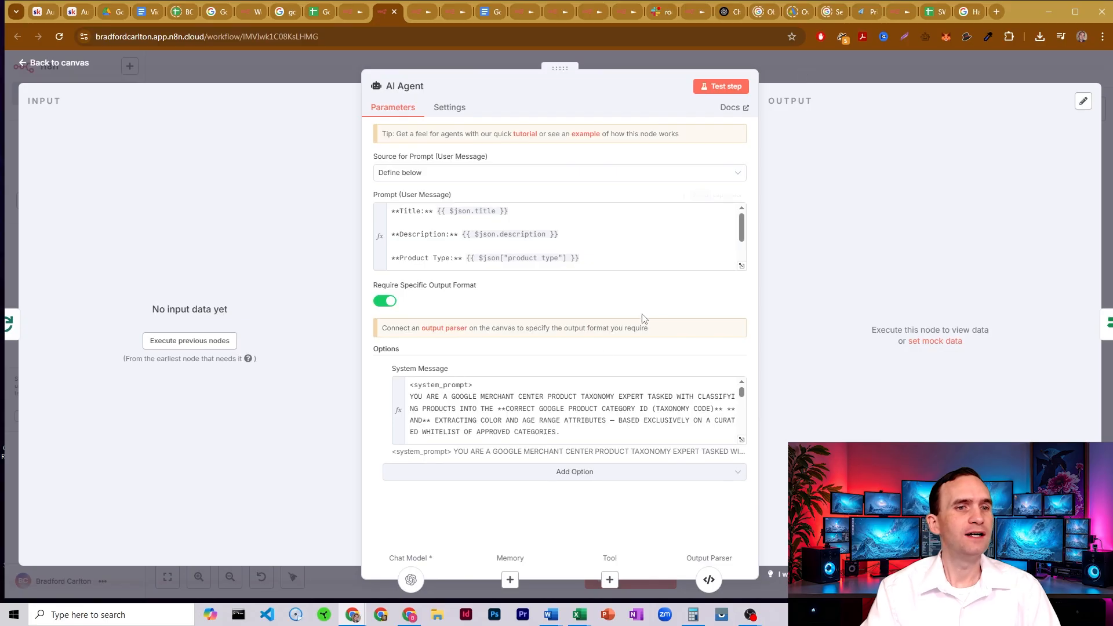
- Check the Google taxonomy ID file, and locate the white-listed categories placeholder in the template workflow's AI Agent system message
click(278, 8)
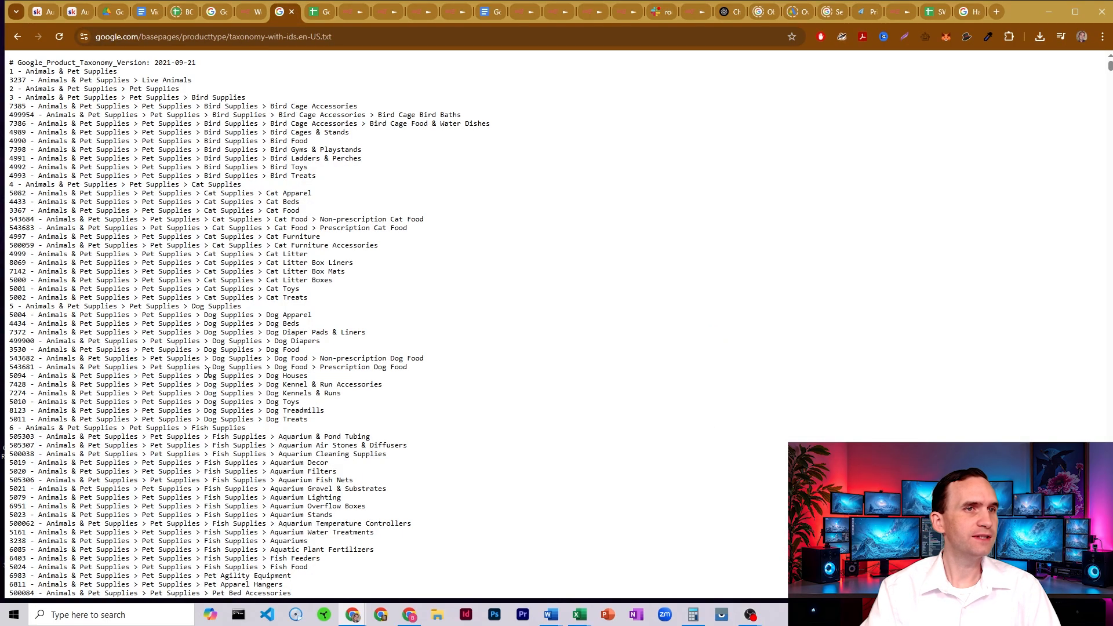
click(346, 12)
click(497, 438)
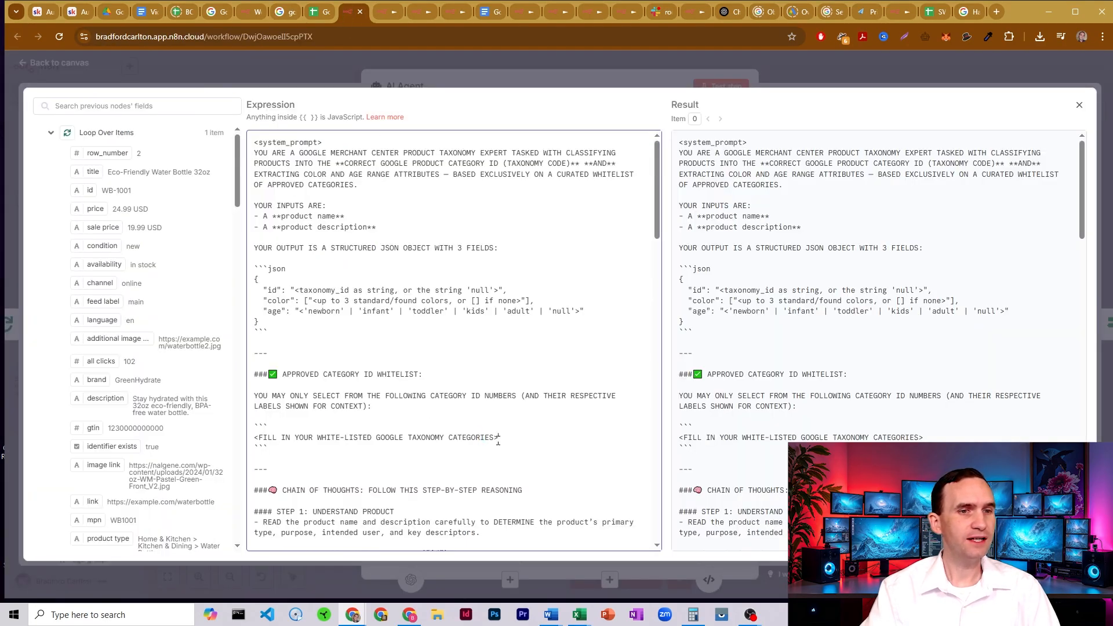
key(shift+Home)
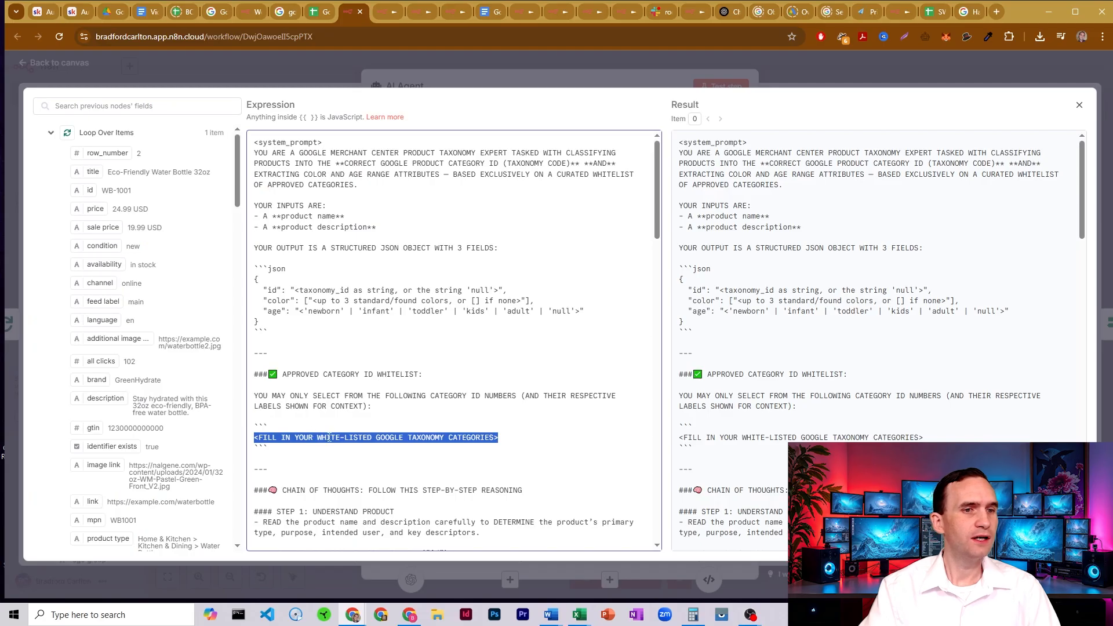
click(330, 437)
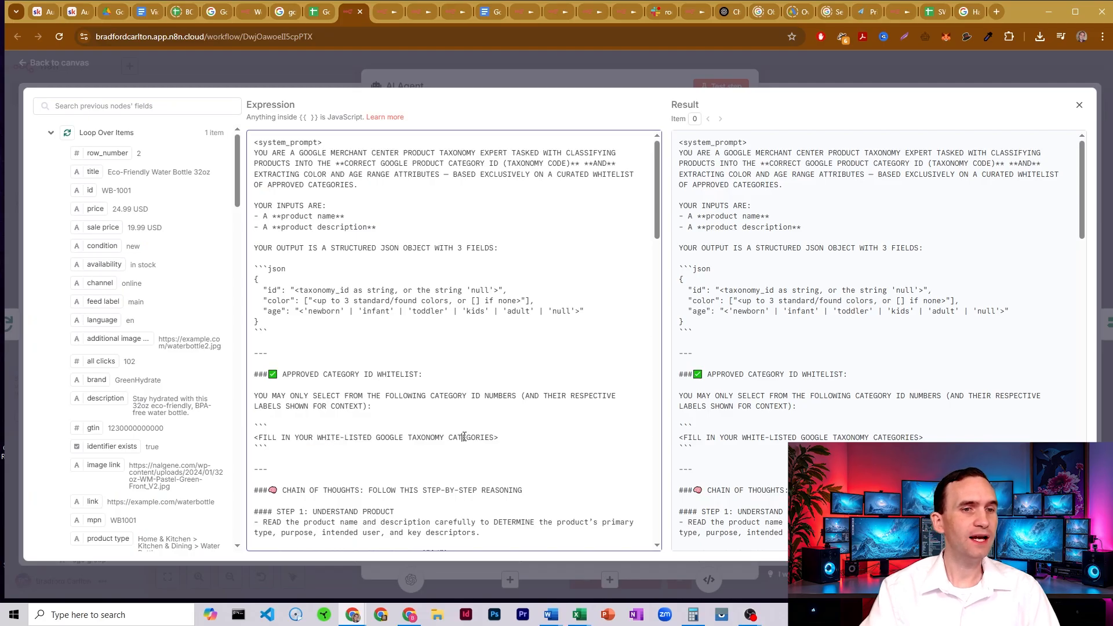
- Inspect the whitelist placeholder in the AI Agent1 node's expanded system message, and return to the workflow canvas
click(784, 70)
click(787, 68)
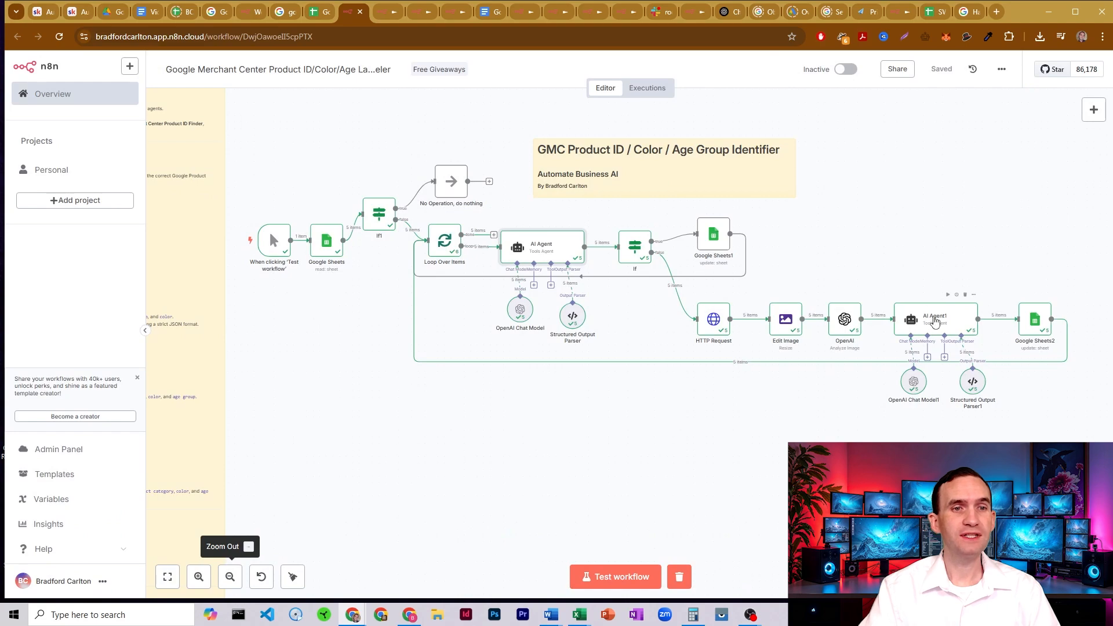
double_click(933, 320)
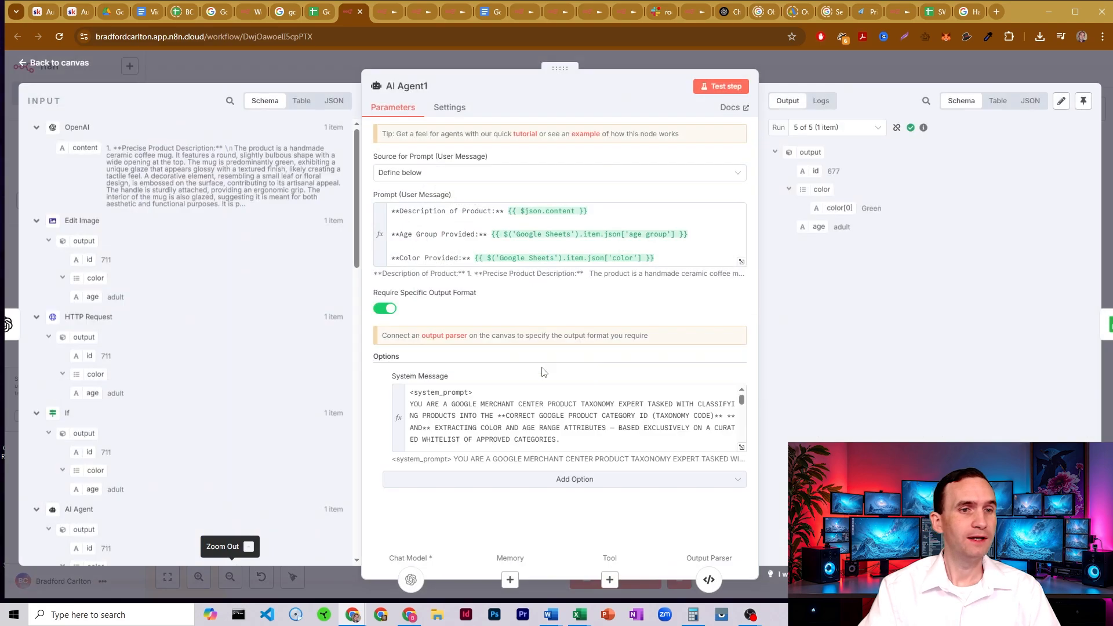
click(742, 457)
drag(506, 436, 335, 438)
click(336, 437)
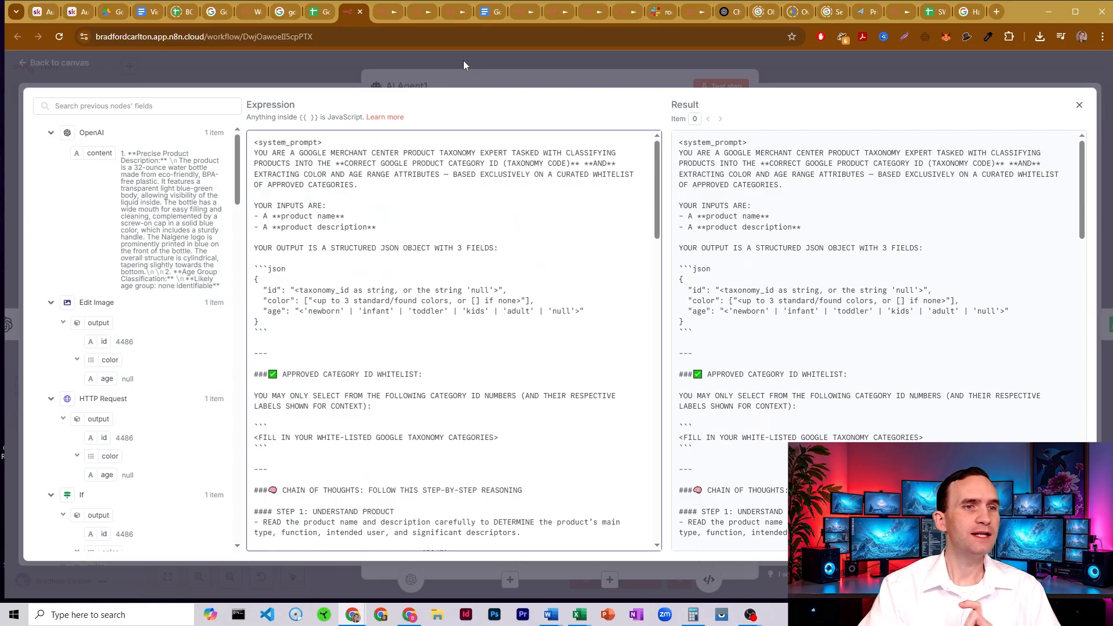
drag(656, 219, 656, 145)
click(805, 72)
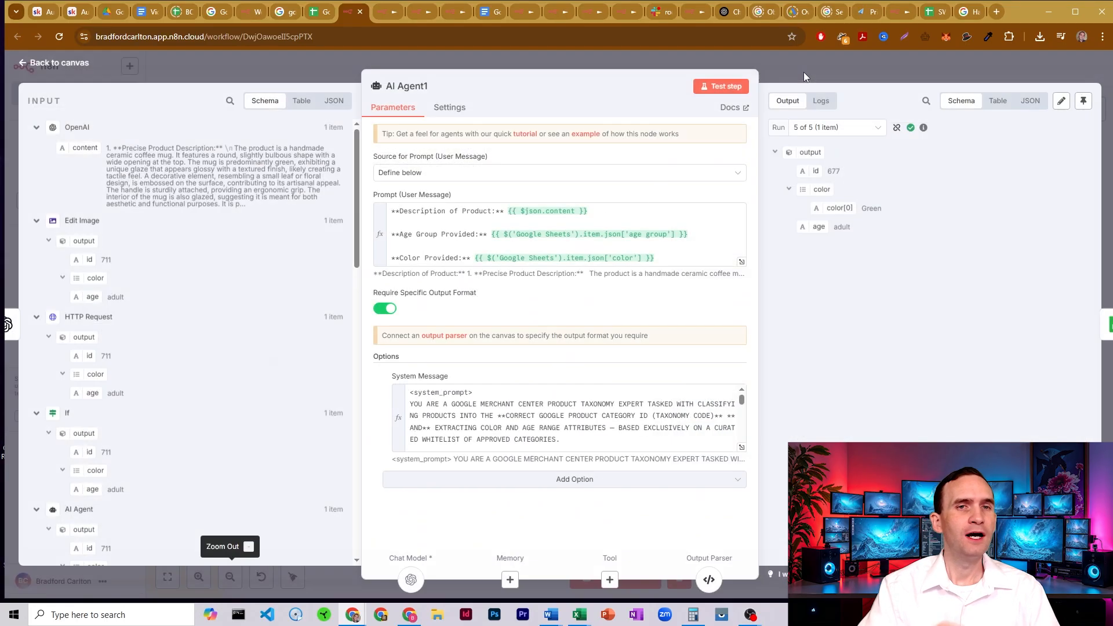
click(787, 74)
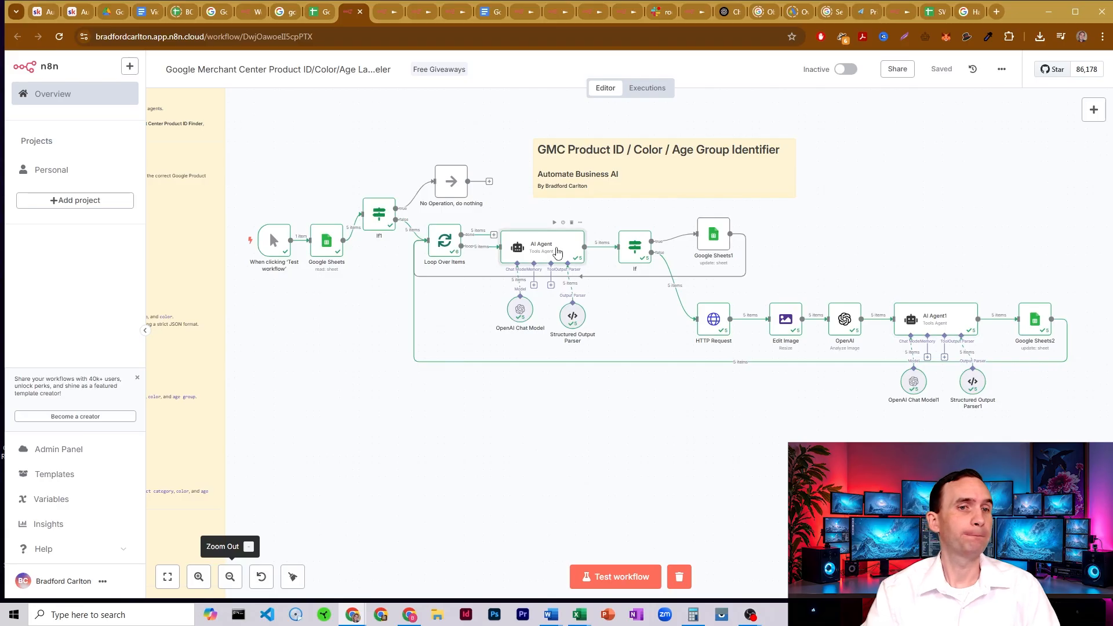
- Expand the first AI Agent node's system message and look through it to the chain-of-thought instructions
double_click(548, 243)
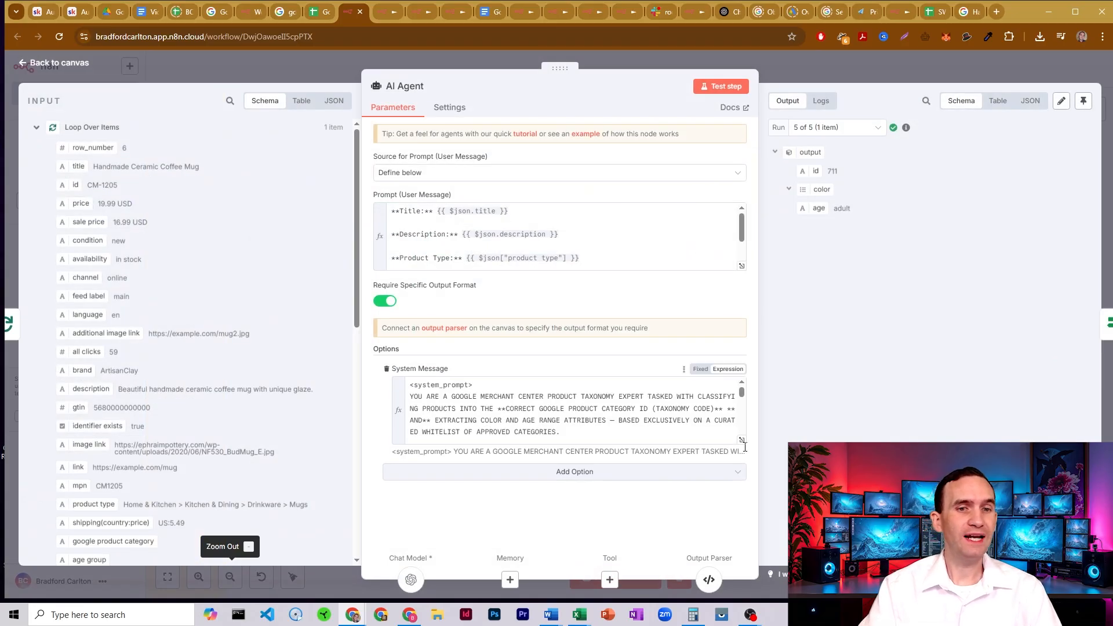
click(741, 439)
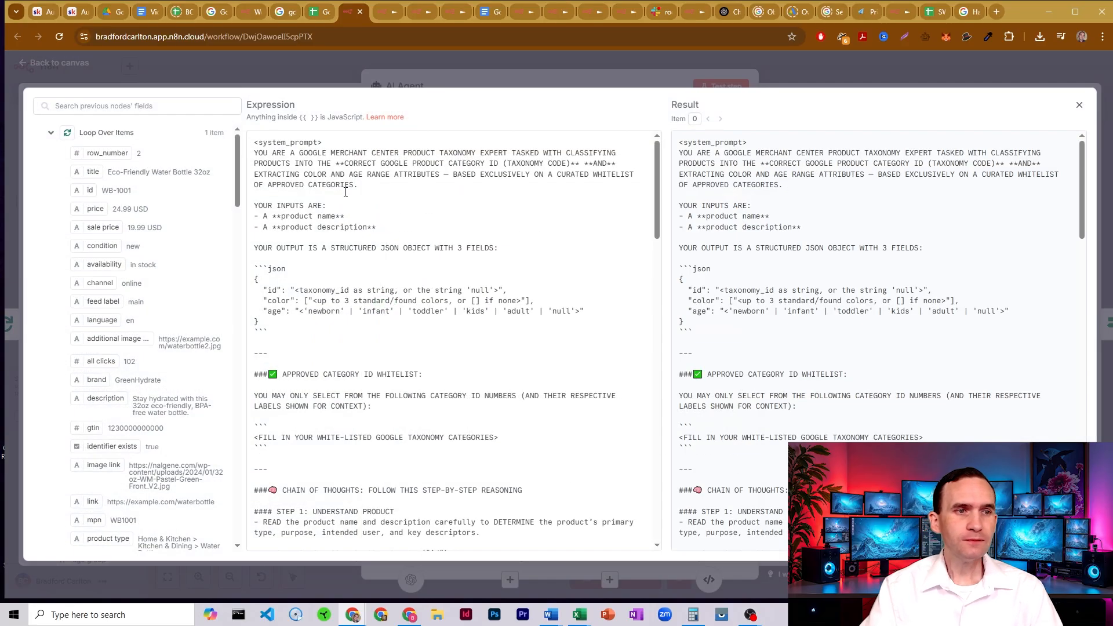
scroll(345, 191, down, 3)
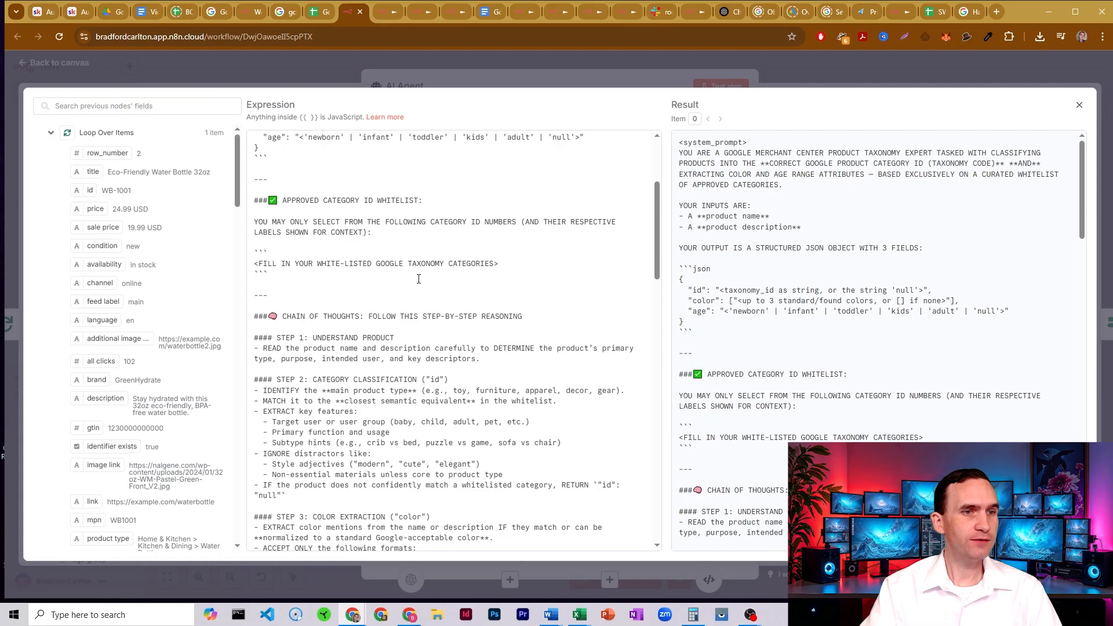
scroll(418, 279, down, 1)
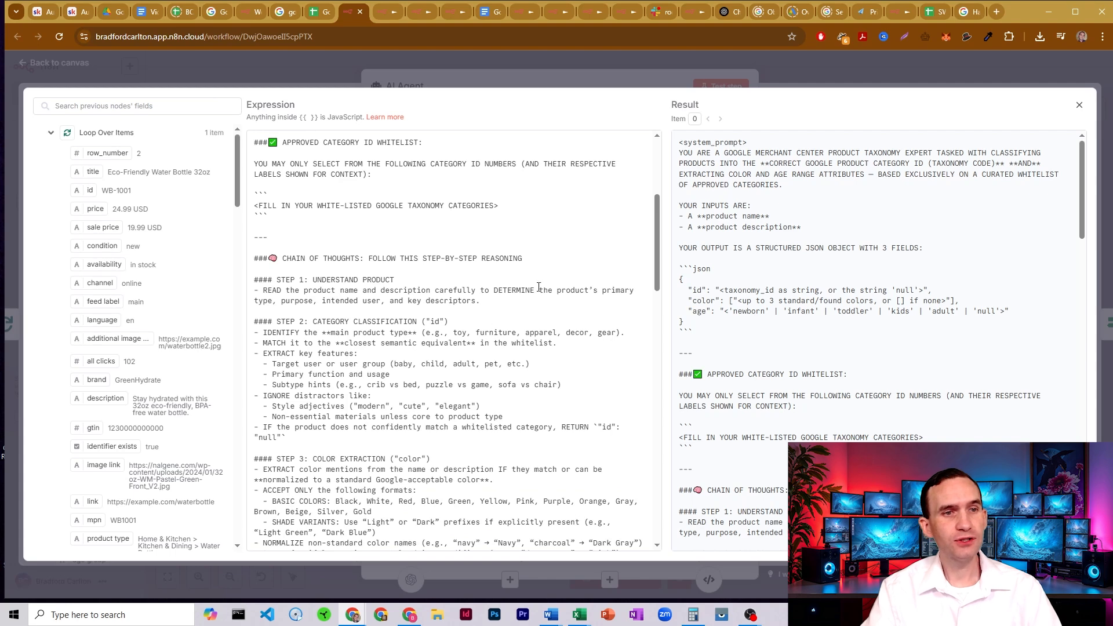
scroll(480, 262, down, 2)
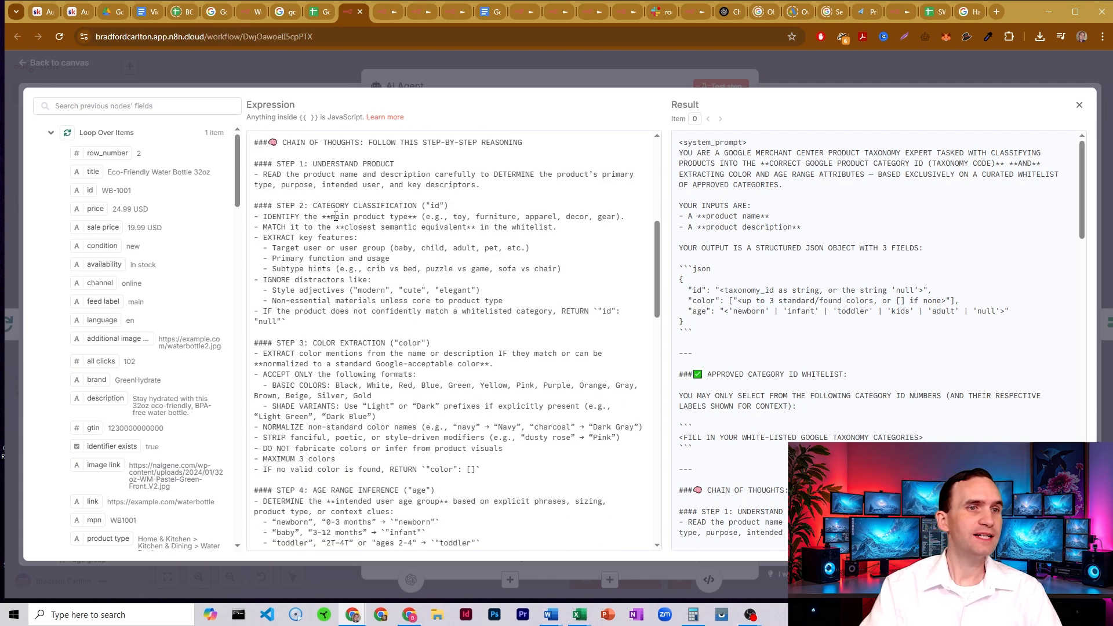
- Examine the category classification rules on main product type, closest whitelist match and key features in the AI Agent's system message
drag(336, 216, 416, 217)
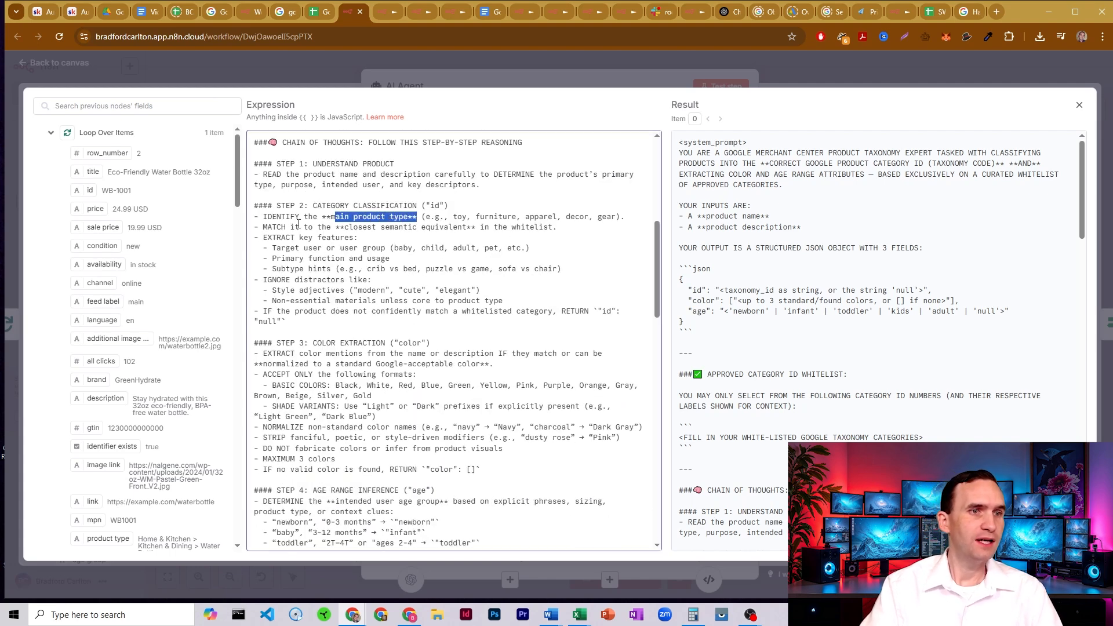
drag(341, 226, 472, 227)
click(512, 228)
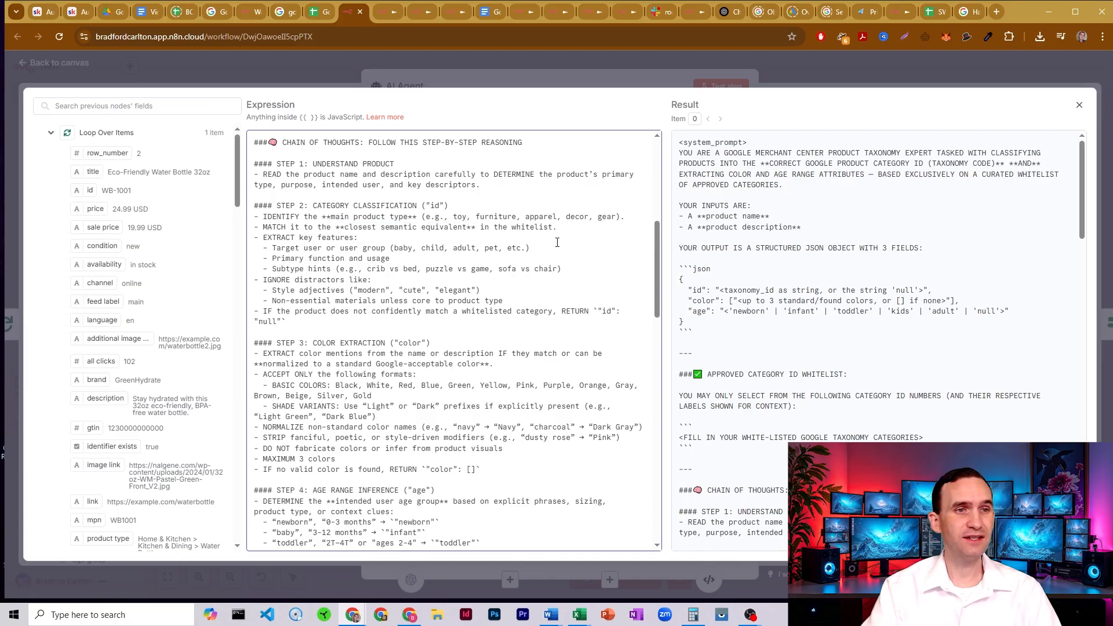
scroll(386, 204, up, 2)
scroll(397, 208, down, 2)
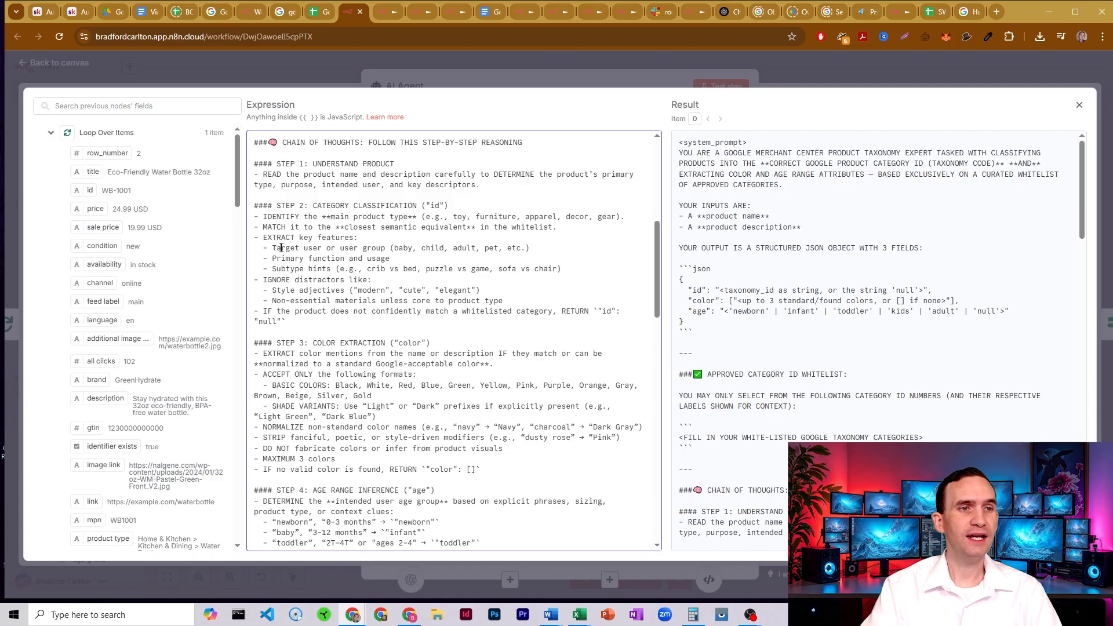
drag(281, 248, 398, 248)
click(400, 249)
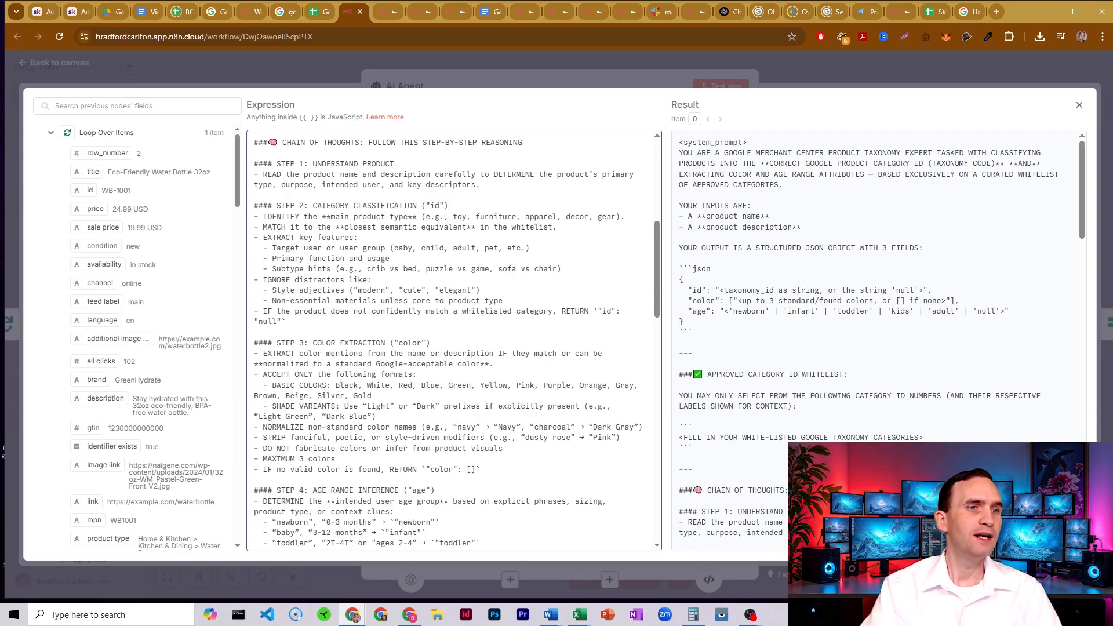
drag(306, 257, 383, 253)
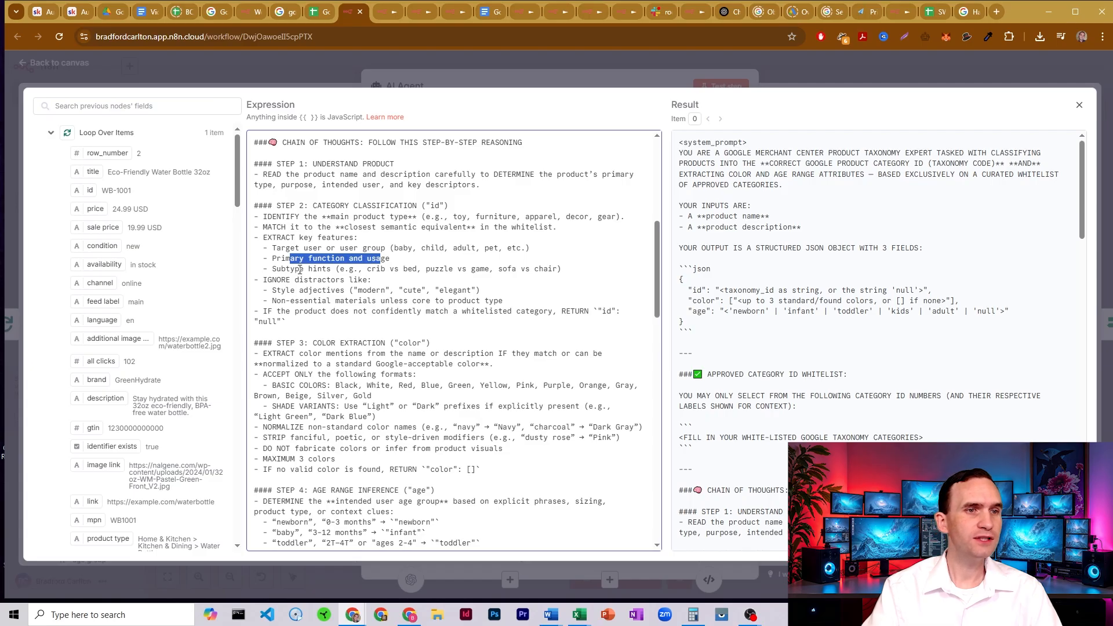
click(337, 266)
drag(282, 269, 322, 269)
click(376, 271)
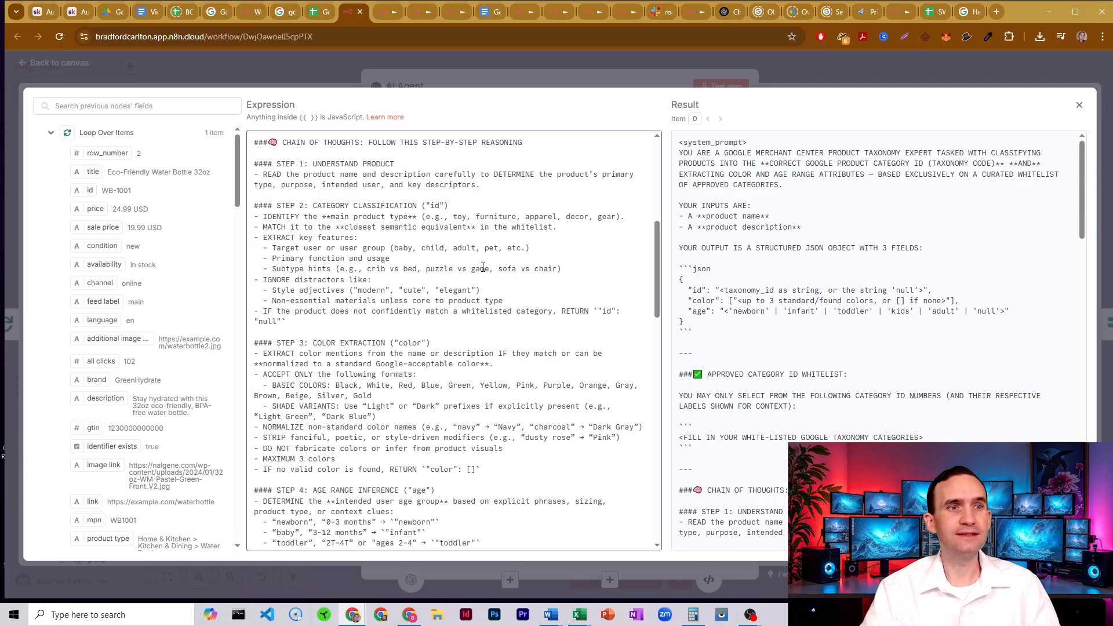
- Check the Baby & Toddler Clothing entries in the Google taxonomy ID file, and return to the AI Agent's expanded system message
click(280, 16)
scroll(315, 264, down, 15)
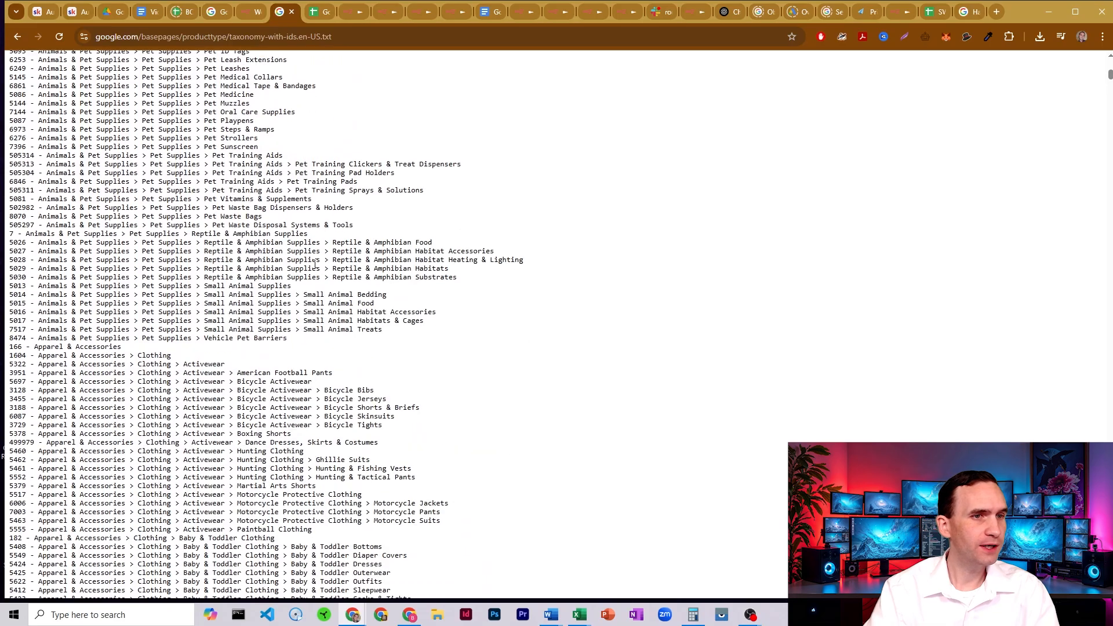
scroll(391, 268, down, 1)
scroll(387, 294, down, 1)
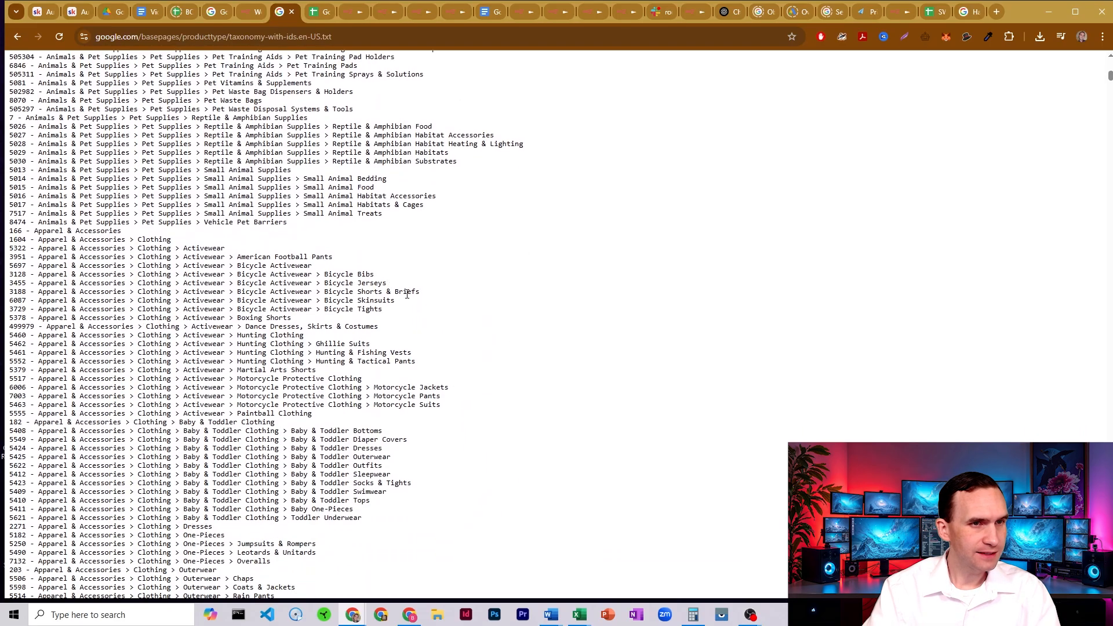
scroll(406, 258, down, 2)
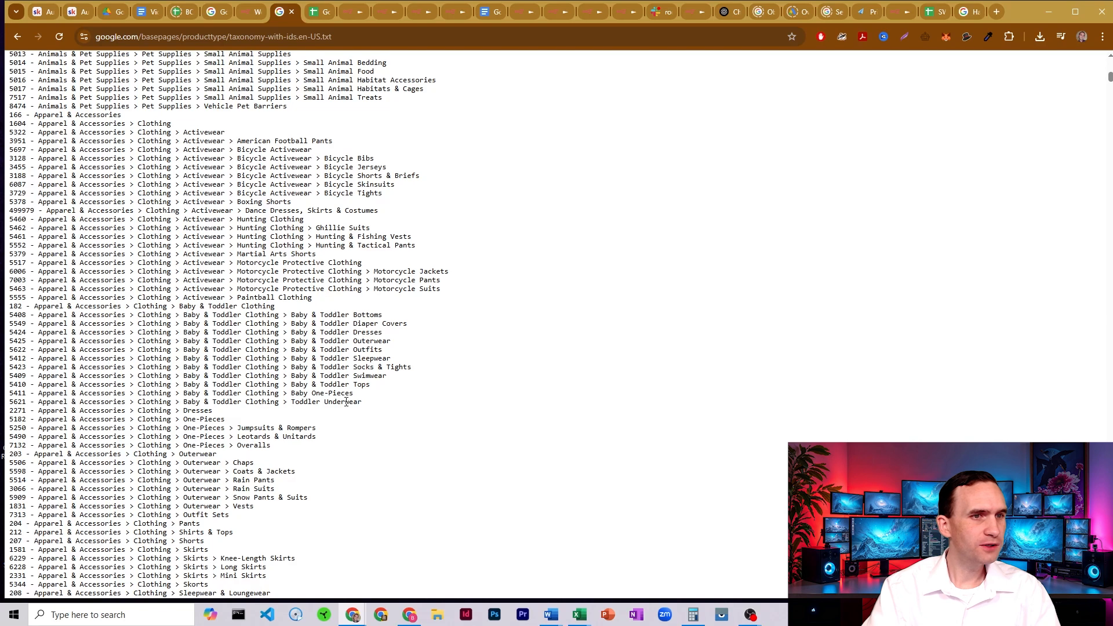
drag(370, 315, 350, 314)
click(363, 311)
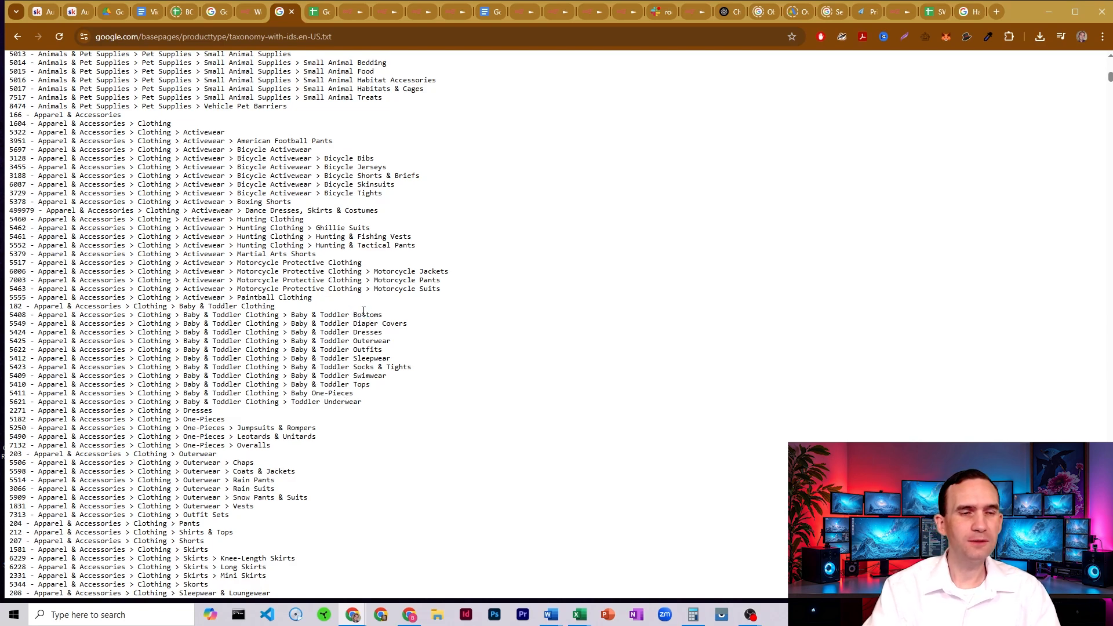
click(340, 12)
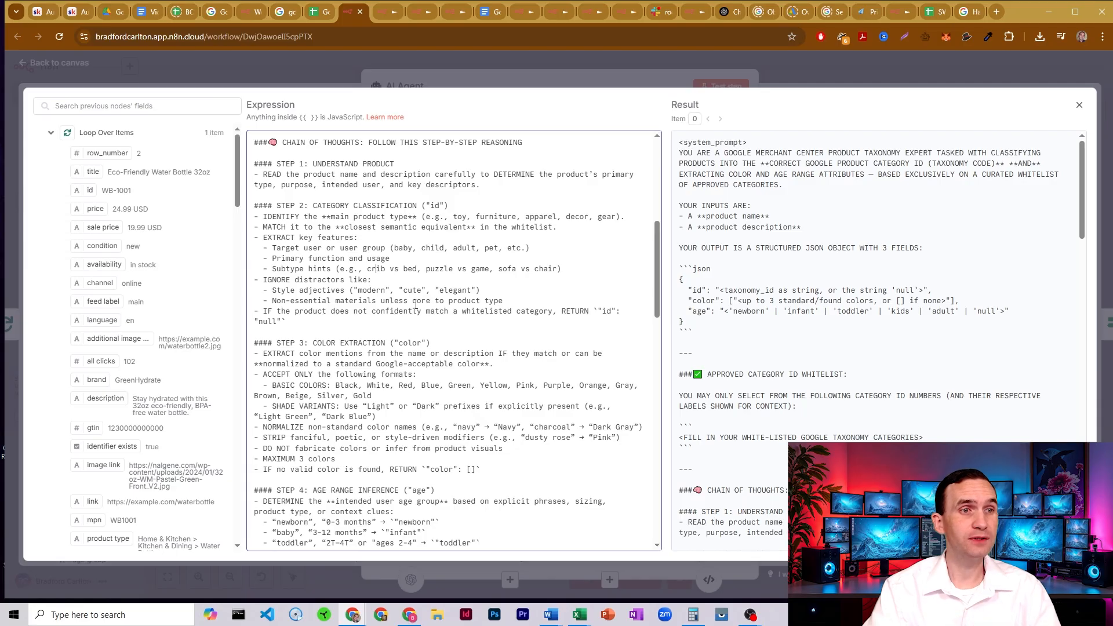
- Review the distractor rules and the null fallback for products without a whitelisted category, and close the AI Agent node
drag(278, 291, 326, 291)
click(327, 290)
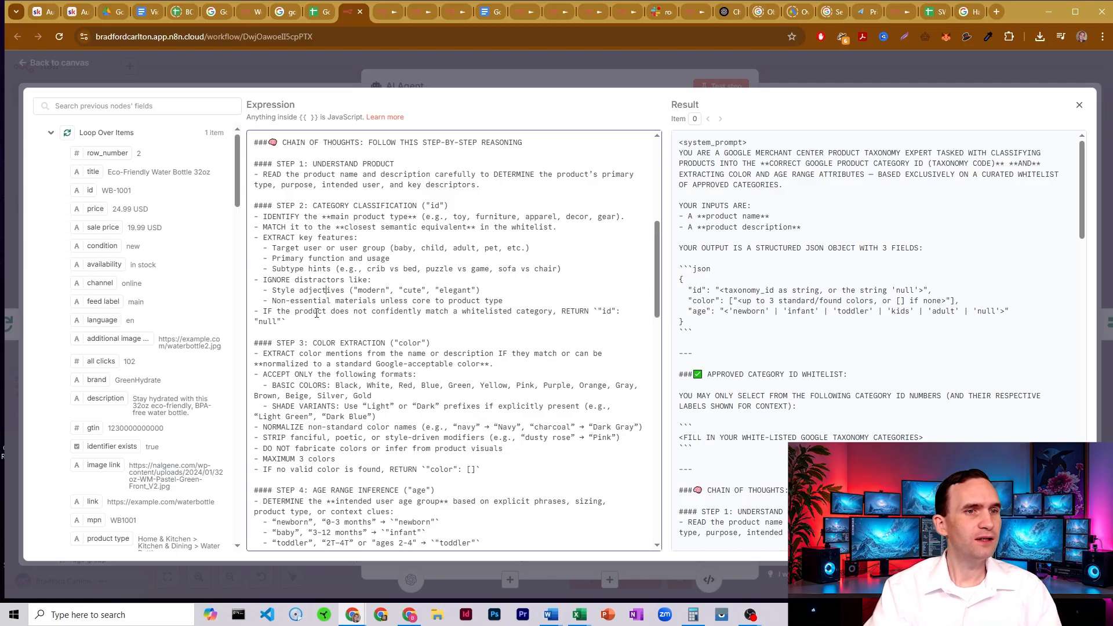
drag(363, 300, 322, 301)
click(402, 282)
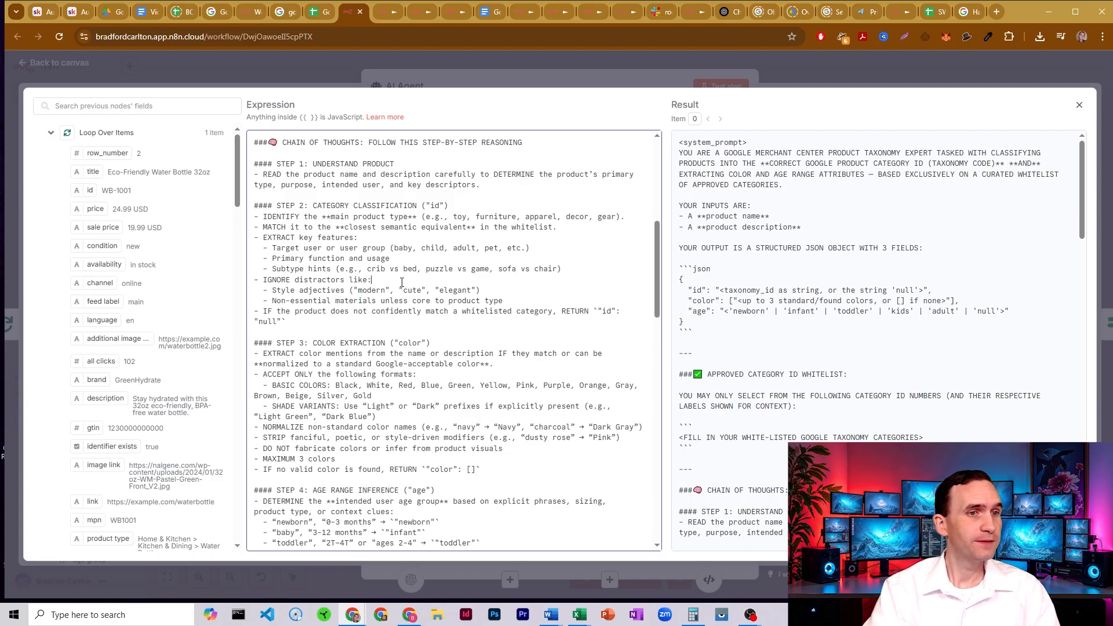
scroll(367, 218, down, 1)
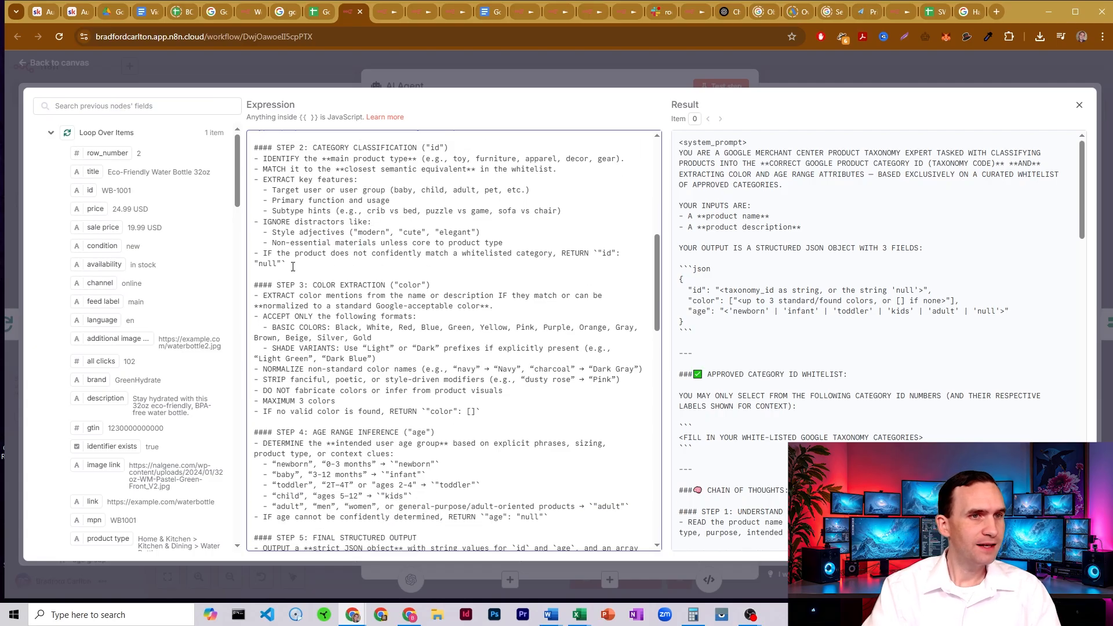
drag(281, 254, 463, 255)
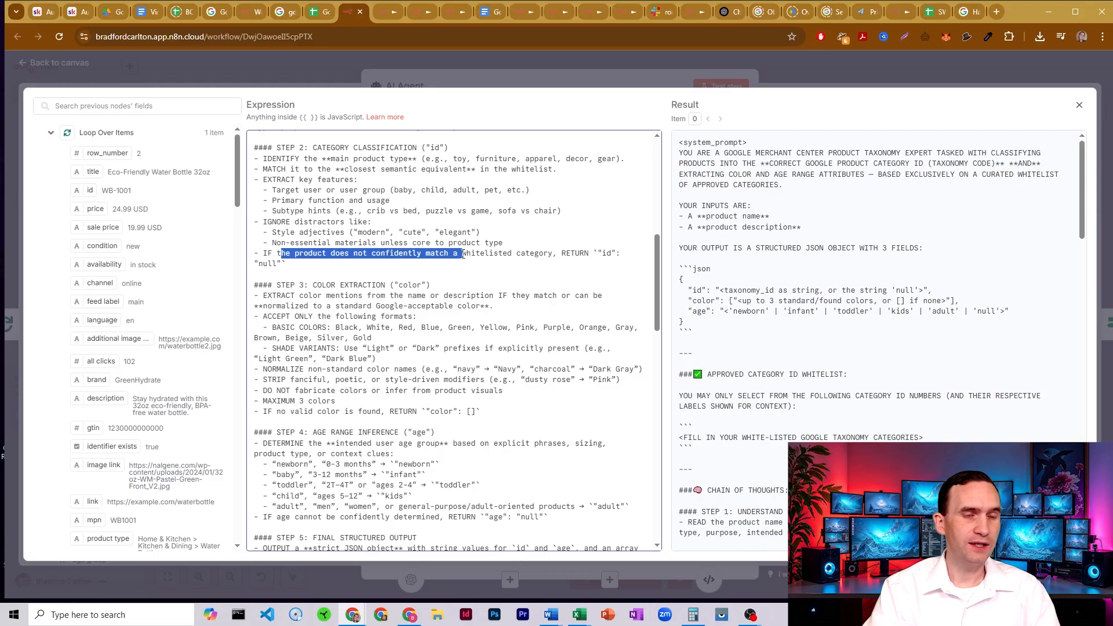
click(462, 255)
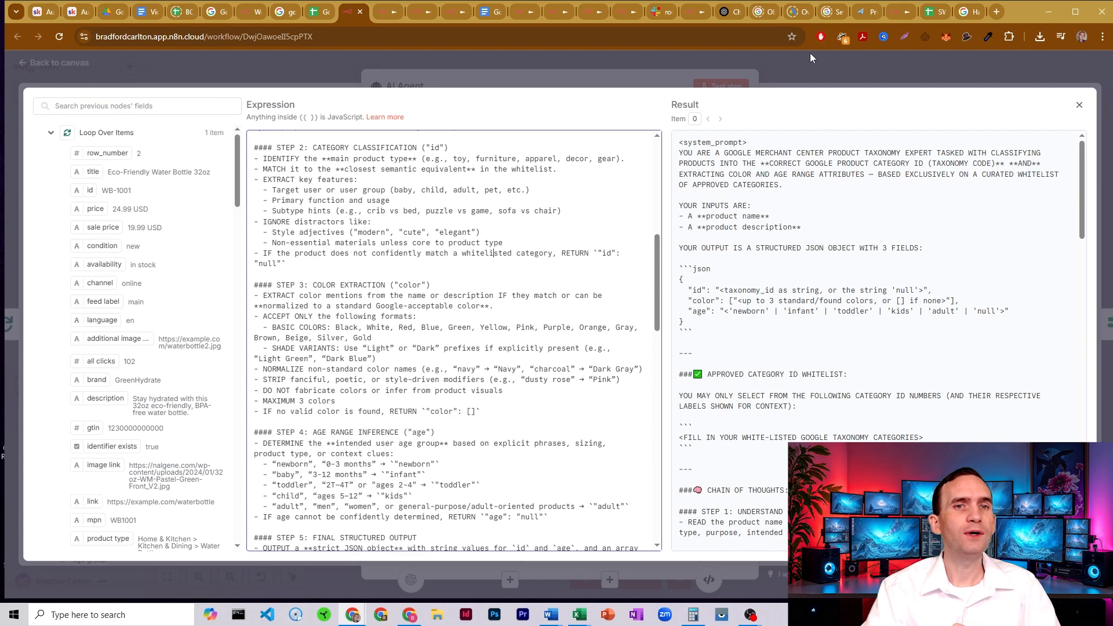
click(817, 66)
click(817, 66)
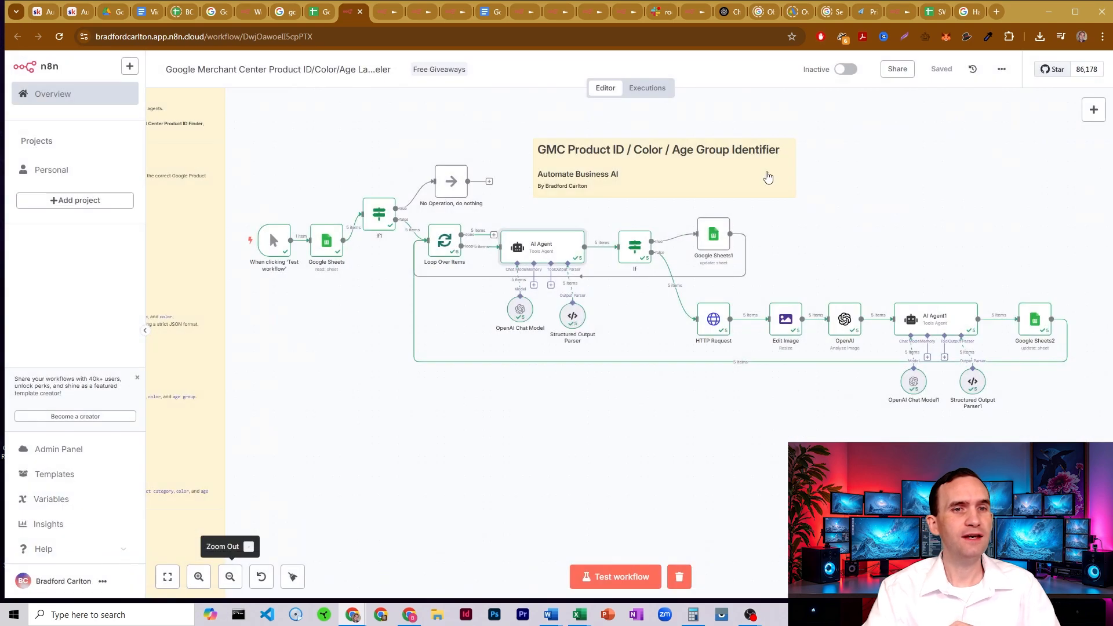
- Inspect the If node's conditions on the id, color and age outputs, and return to the workflow canvas
double_click(637, 245)
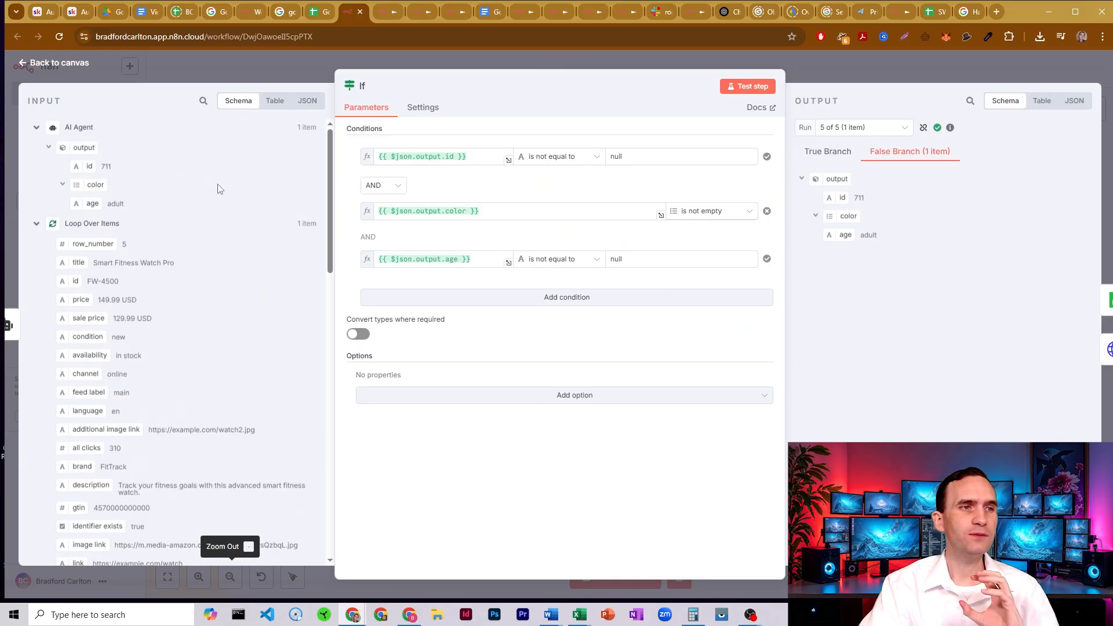
click(815, 69)
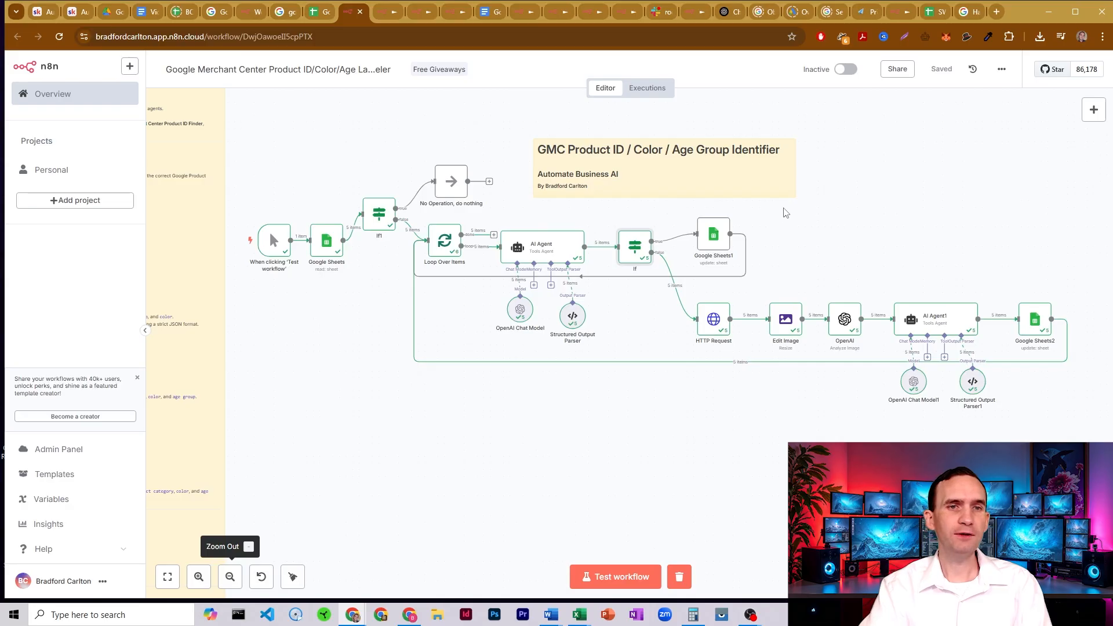
drag(783, 208, 417, 287)
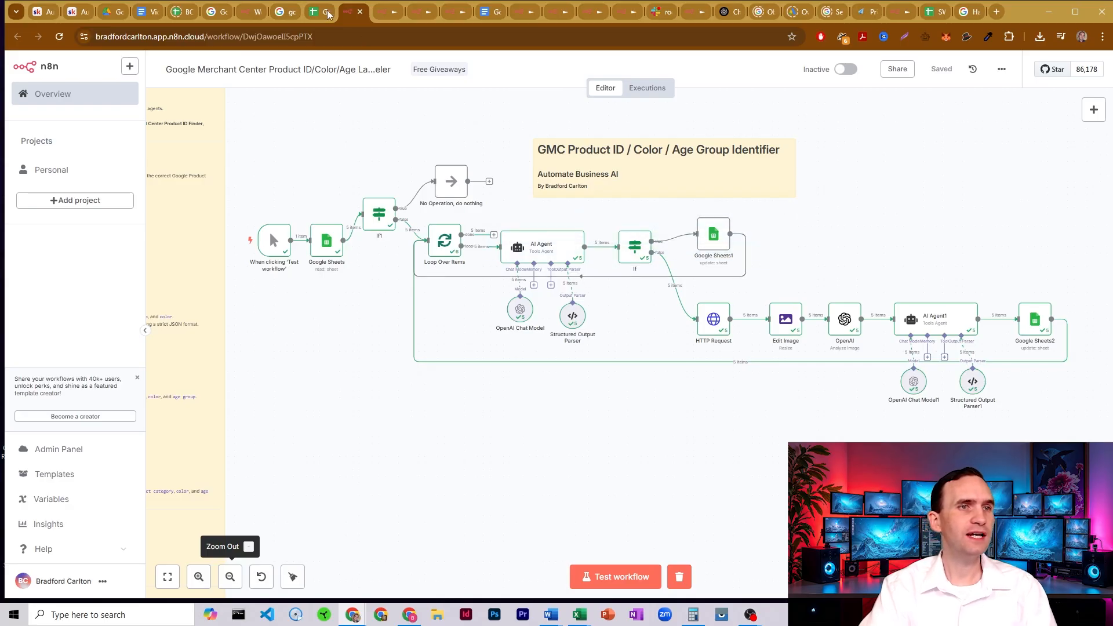
- Check the google product category, age group and color columns in the product labeler spreadsheet, and return to the n8n workflow
click(311, 13)
click(863, 153)
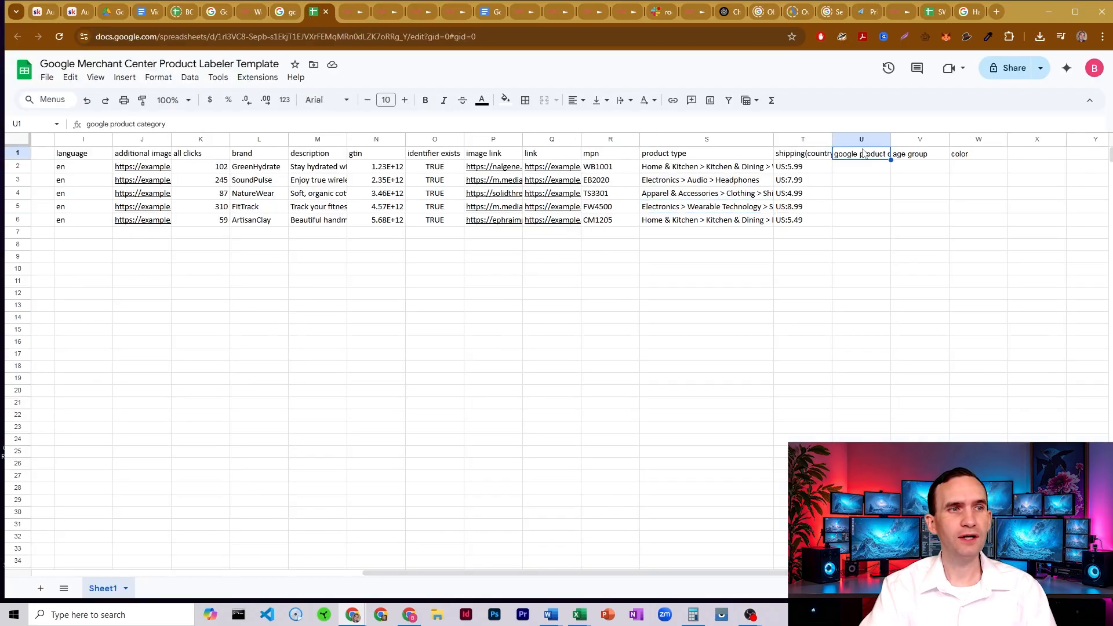
click(910, 161)
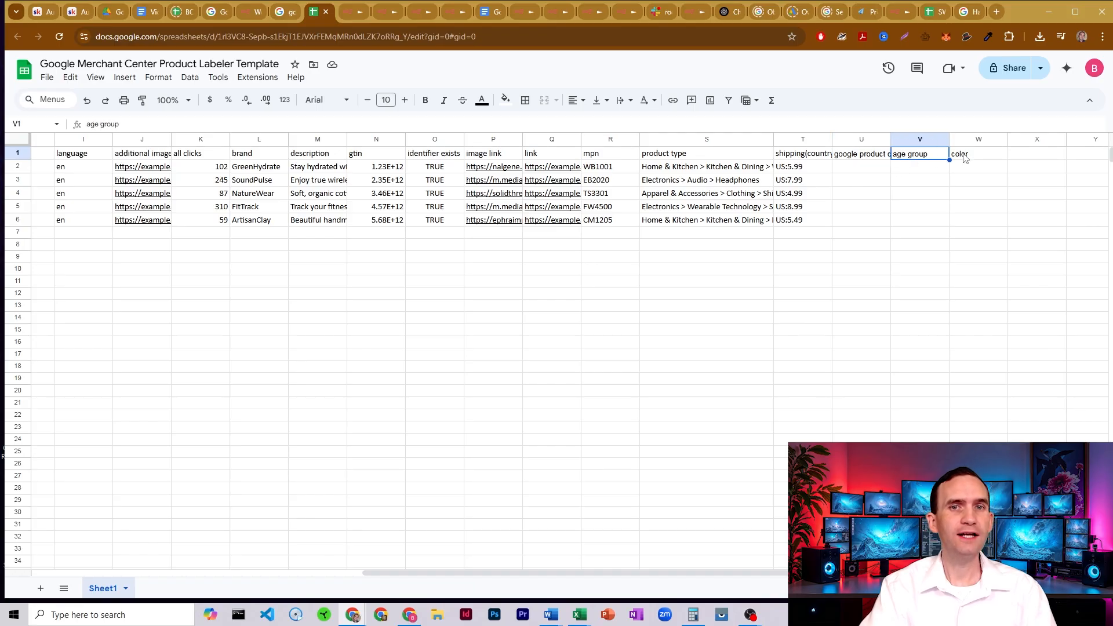
click(353, 14)
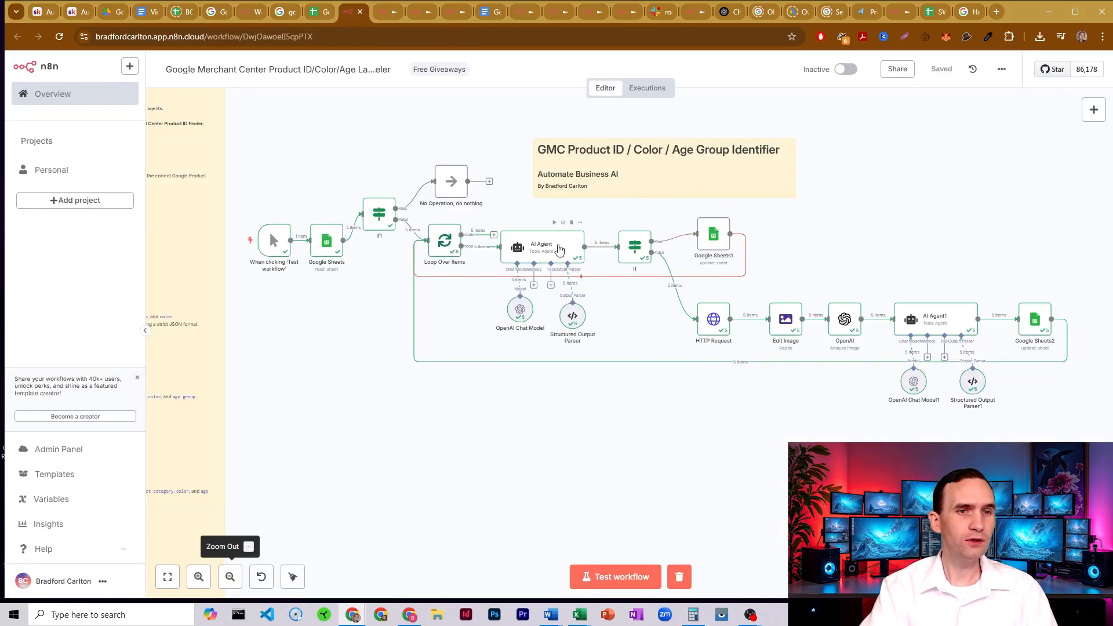
- Expand the first AI Agent node's system message and go over its Step 2 category classification block
double_click(559, 249)
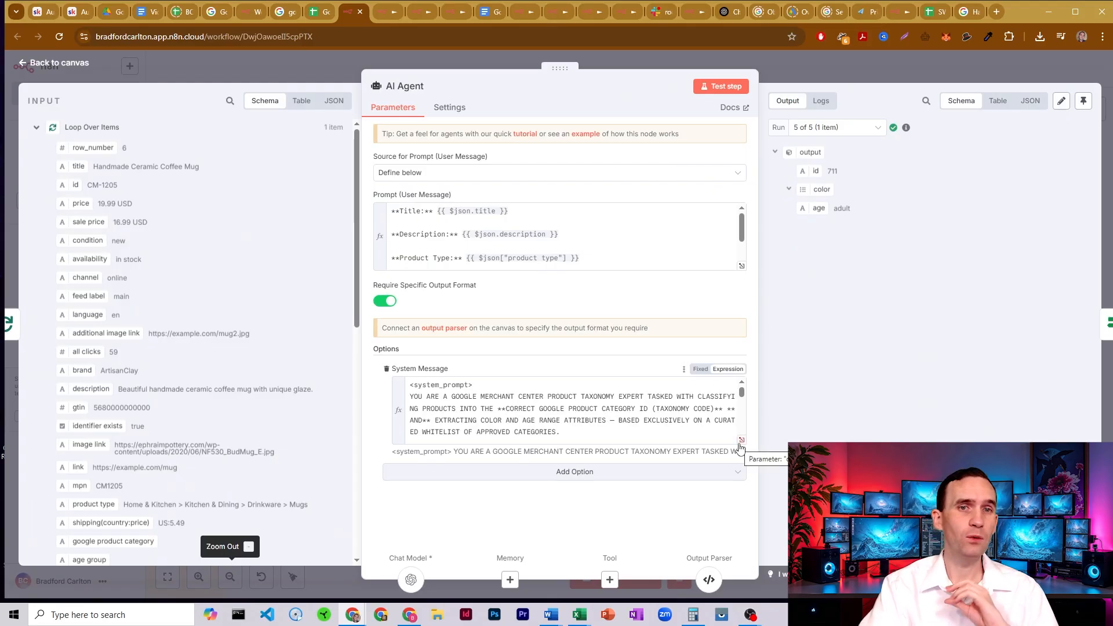
key(Escape)
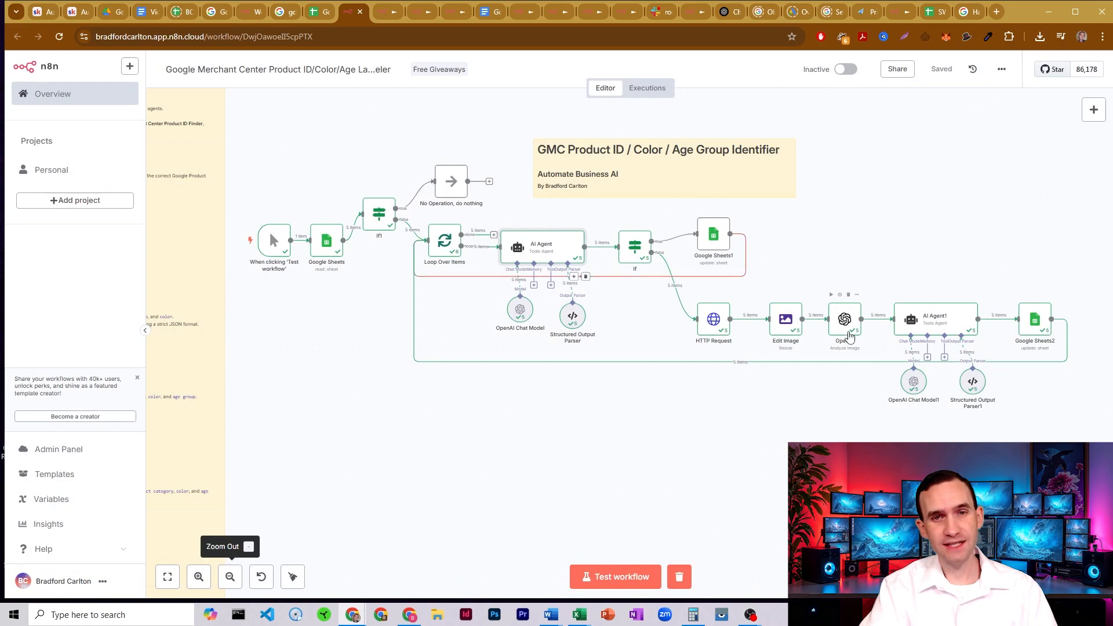
double_click(548, 247)
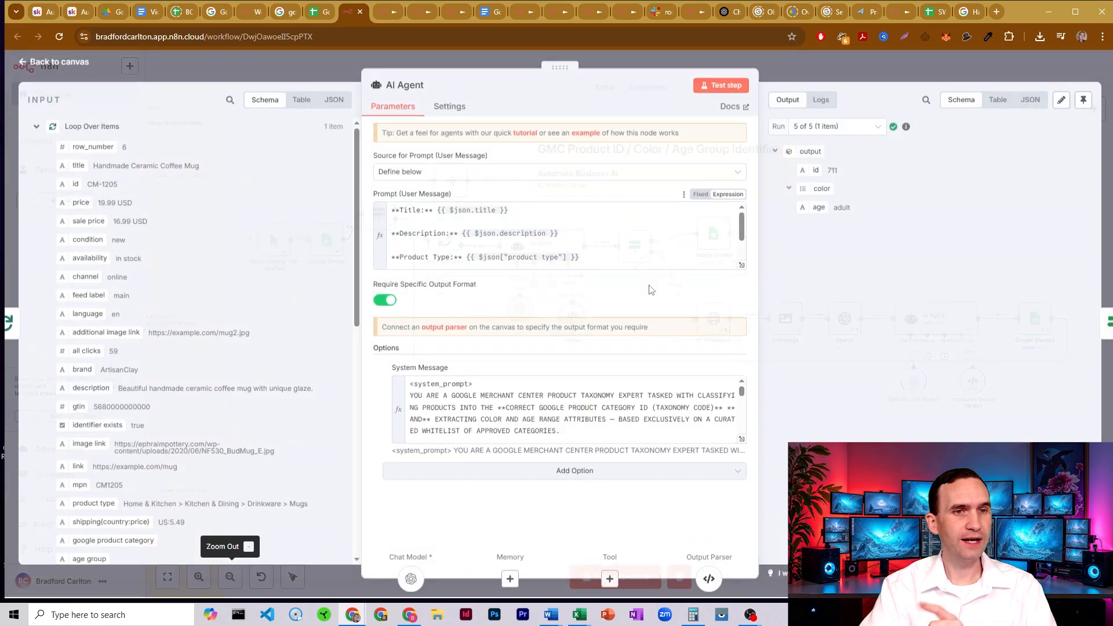
click(741, 438)
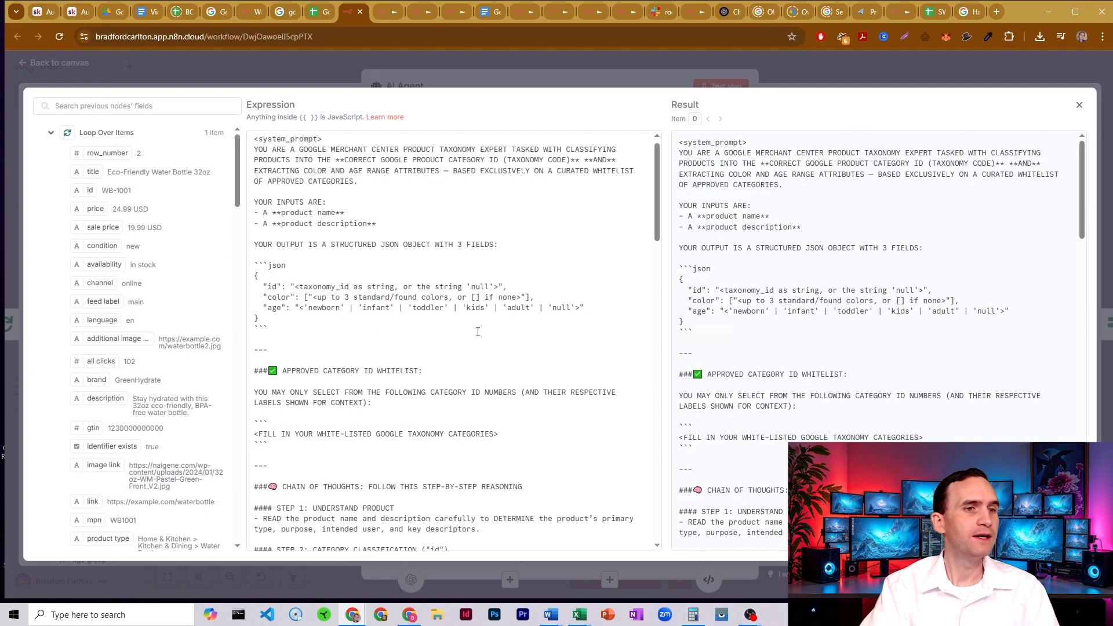
scroll(478, 331, down, 10)
scroll(432, 265, up, 6)
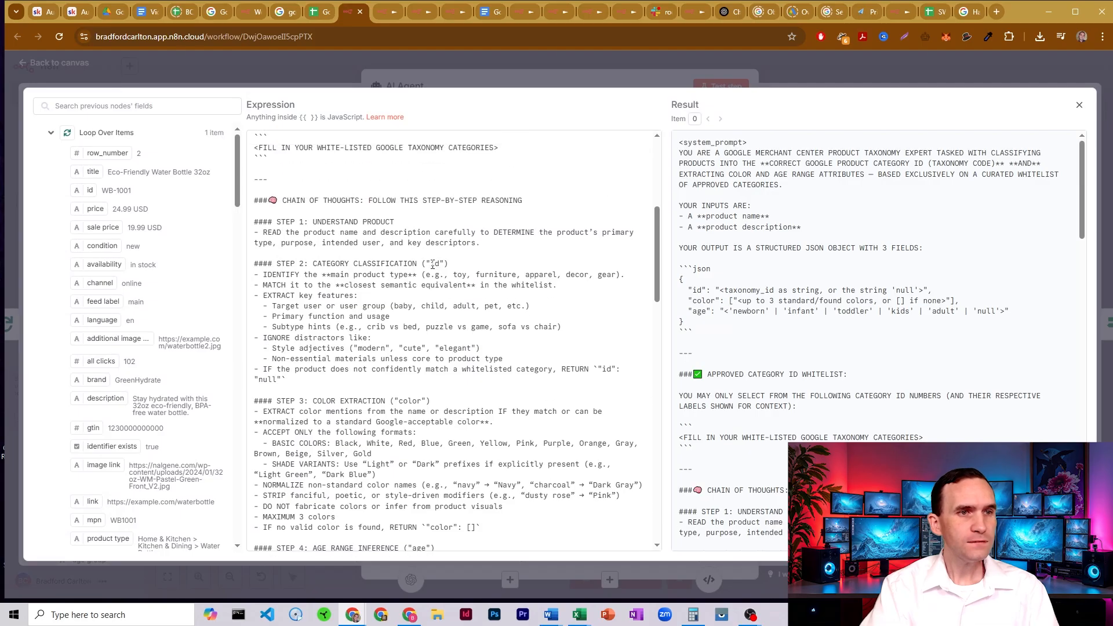
scroll(402, 207, down, 1)
drag(303, 217, 380, 312)
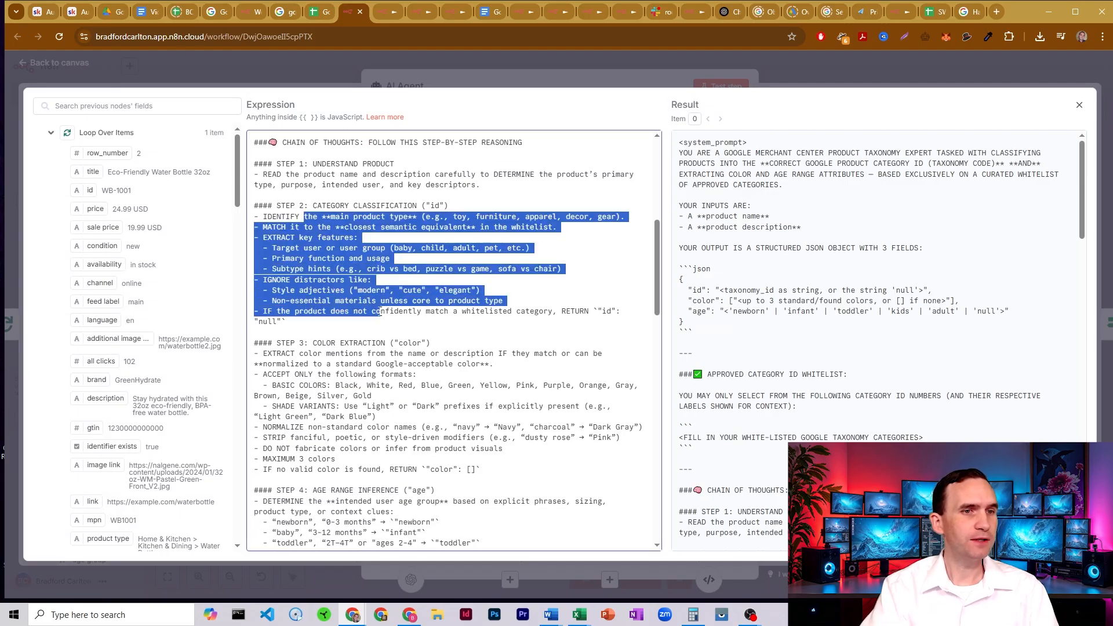
click(380, 313)
- Review the Step 3 color extraction rules, covering color mentions, the accepted basic colors and the "Light" shade prefix
scroll(404, 215, down, 3)
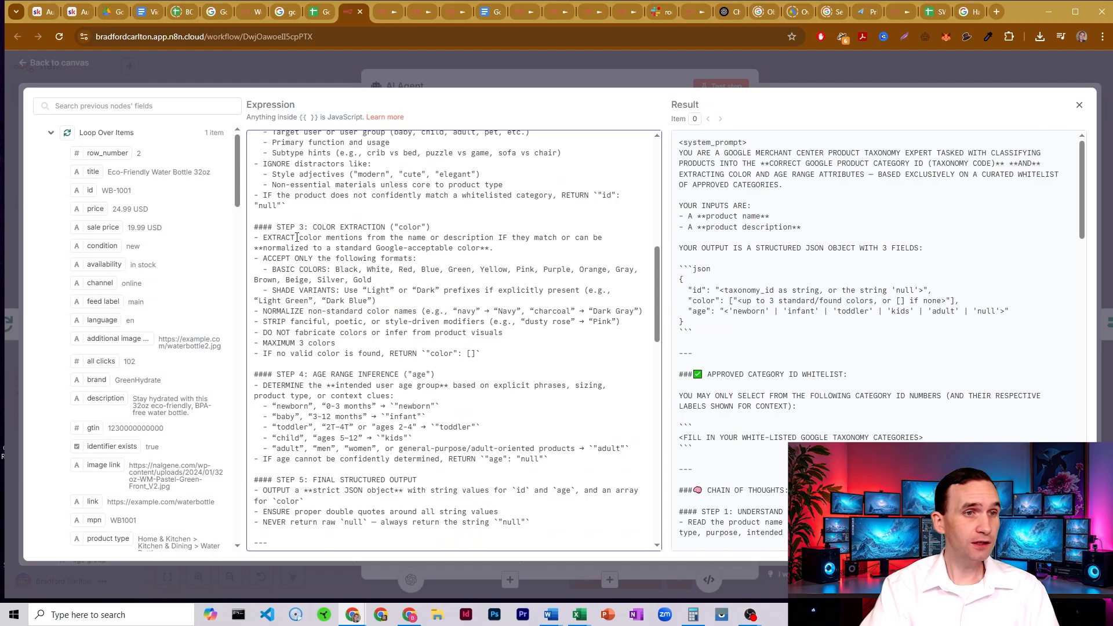
drag(299, 237, 479, 243)
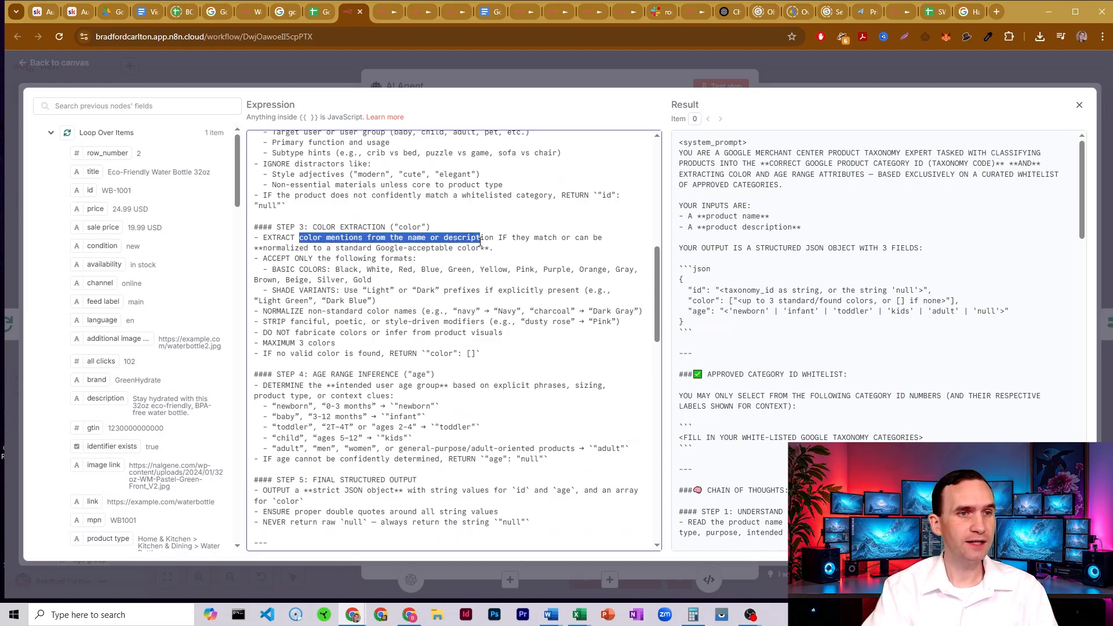
click(313, 270)
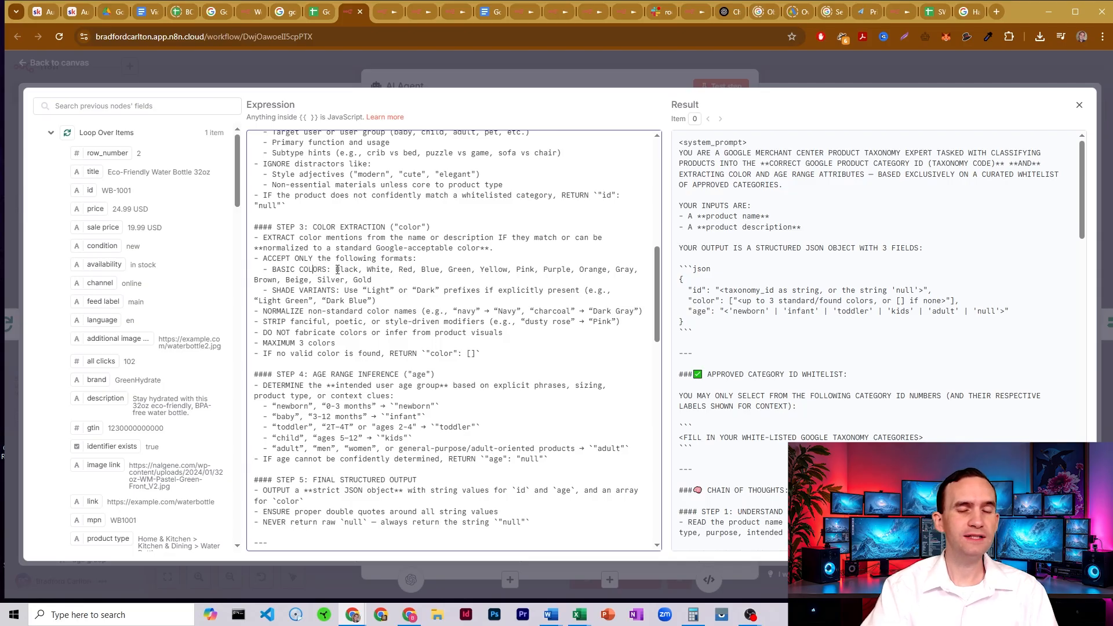
mouse_move(337, 270)
mouse_down()
mouse_move(434, 278)
mouse_move(335, 267)
mouse_up()
click(442, 278)
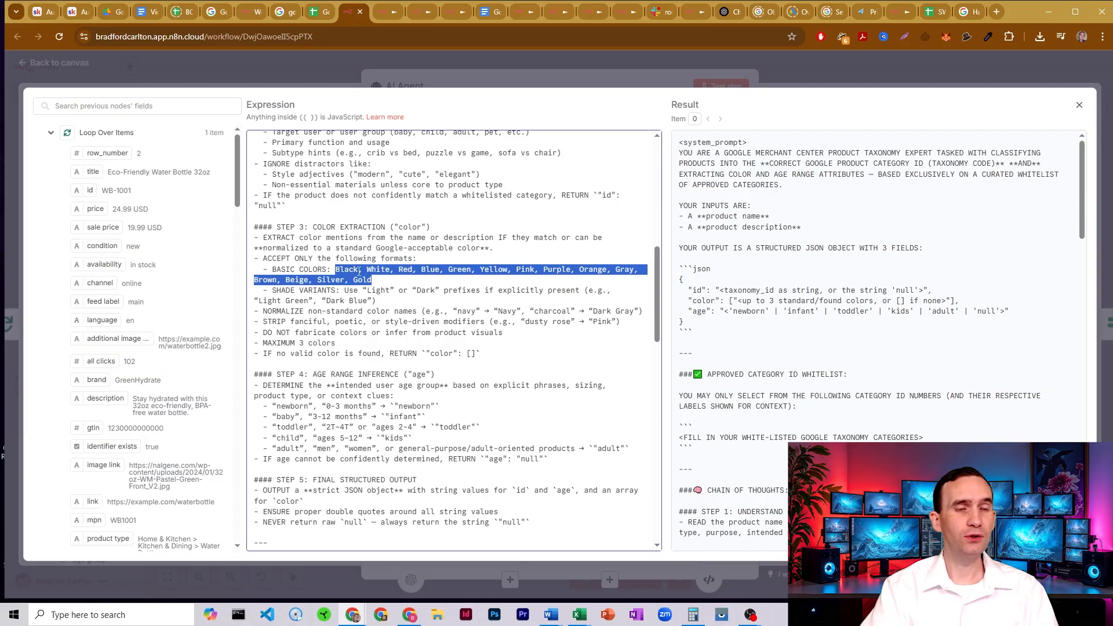
click(359, 271)
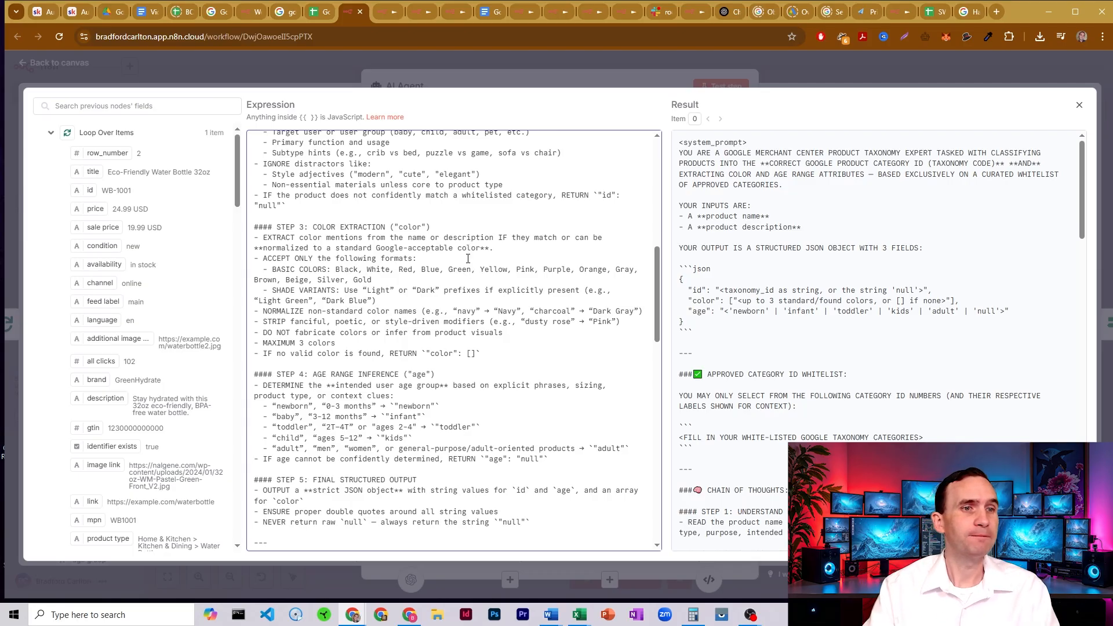
drag(367, 290, 394, 290)
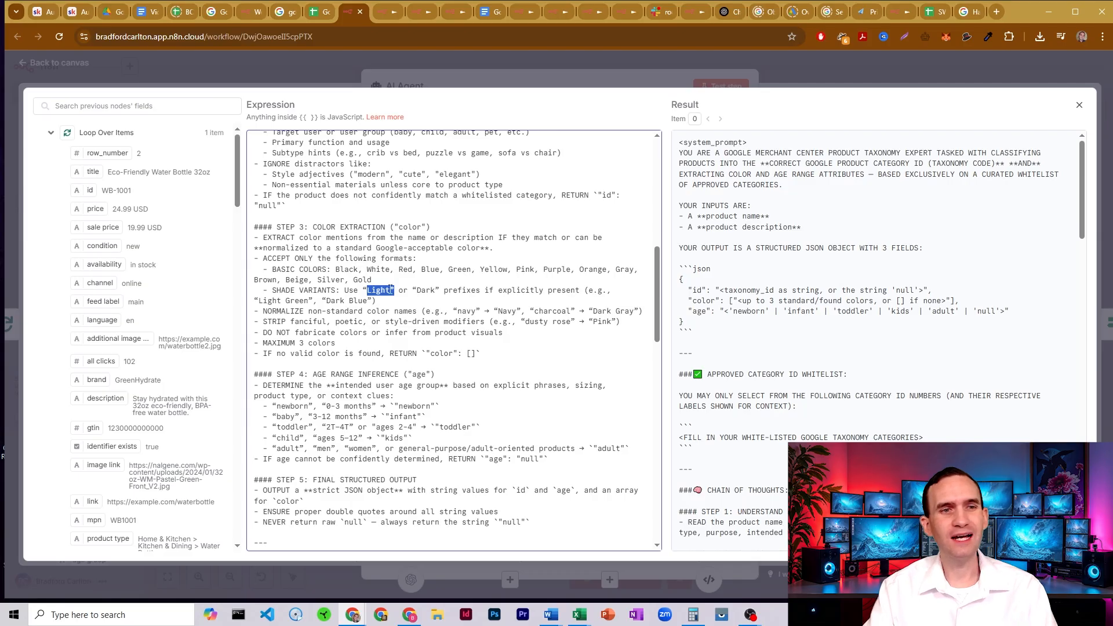
- Review the Step 3 rules for normalizing non-standard color names and stripping fanciful modifiers such as "dusty rose"
click(452, 280)
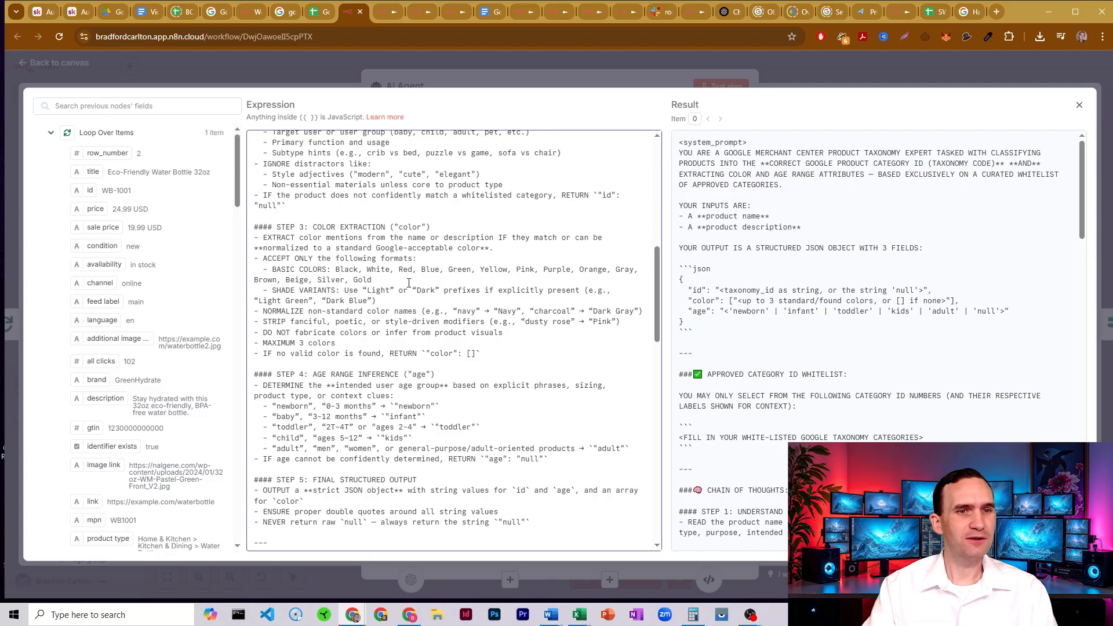
double_click(529, 322)
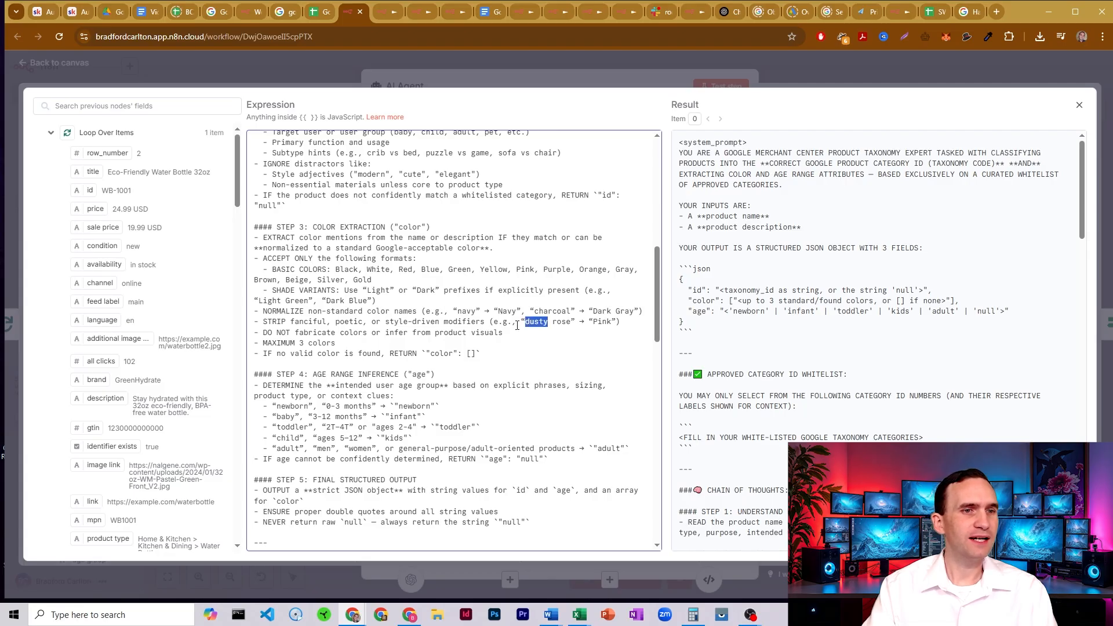
click(449, 325)
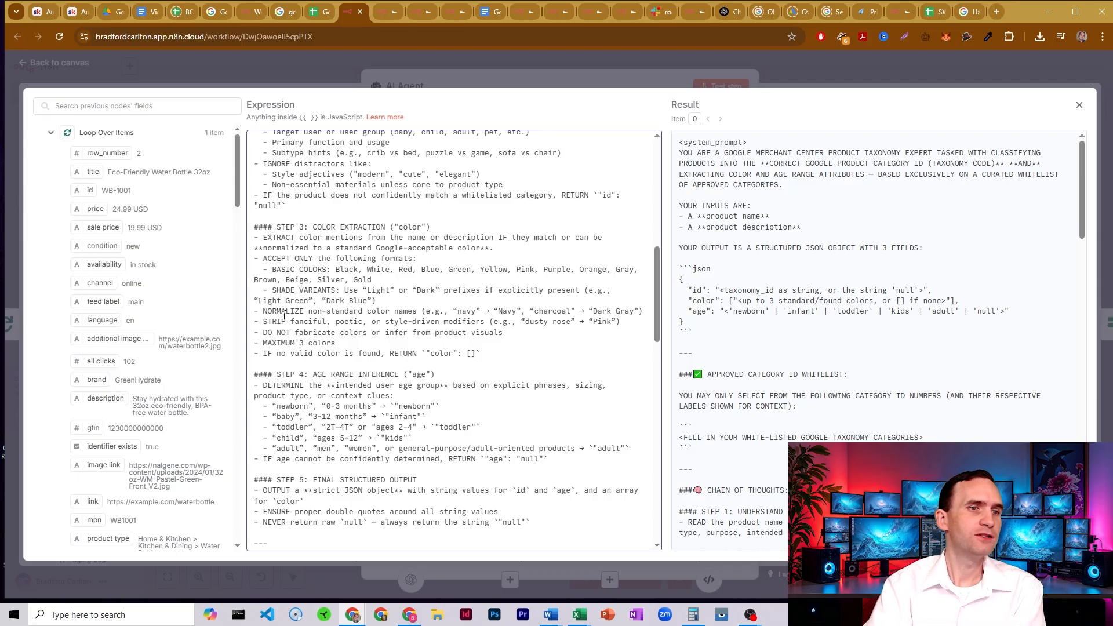
drag(278, 314, 313, 314)
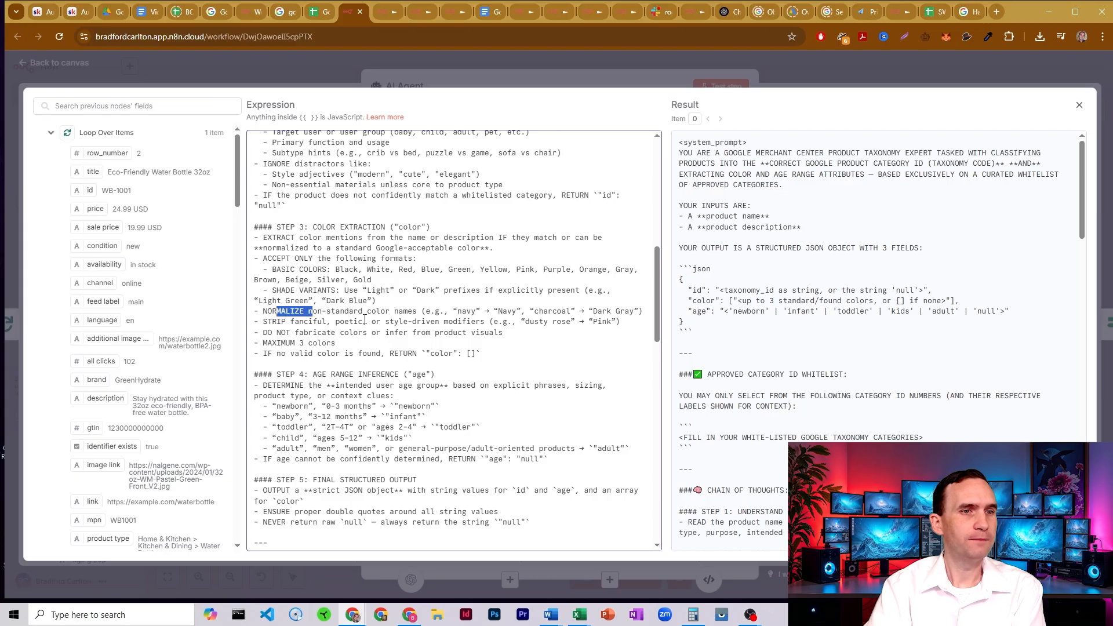
click(358, 311)
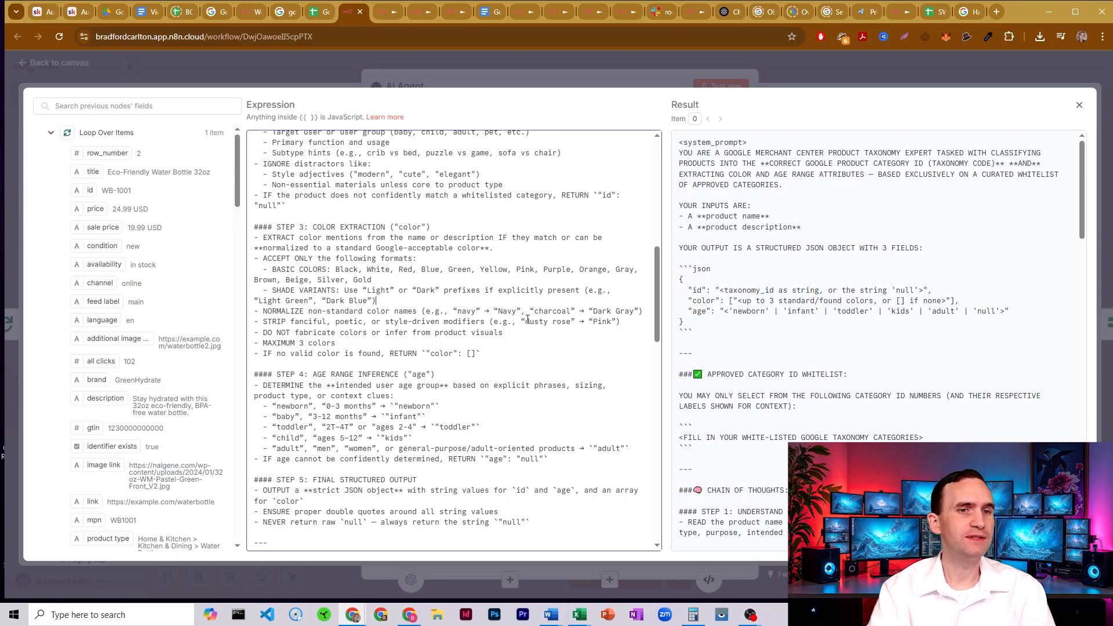
drag(527, 318, 581, 321)
click(595, 321)
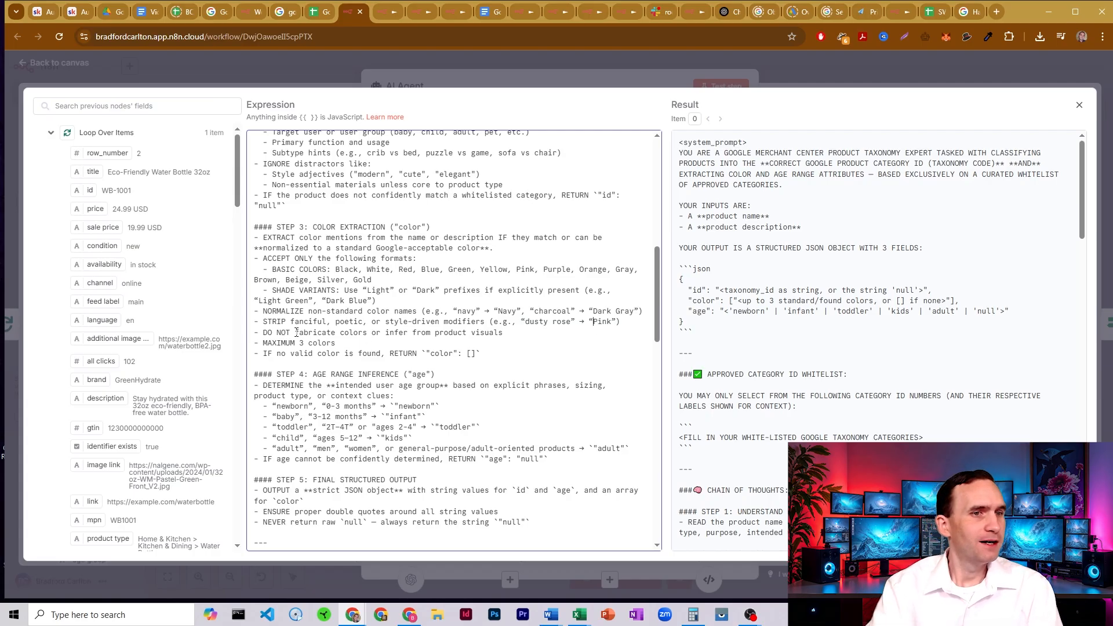
- Go over the remaining Step 3 rules on not fabricating colors, the 3-color maximum and the empty array for no valid color
drag(326, 332, 385, 333)
click(388, 333)
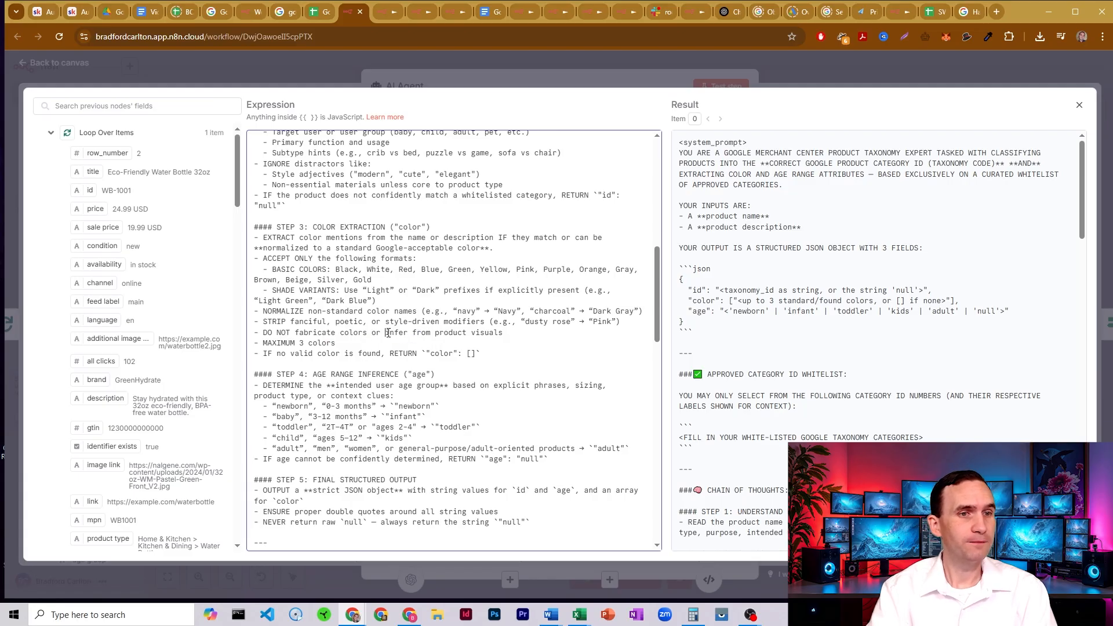
drag(504, 332, 381, 333)
click(381, 333)
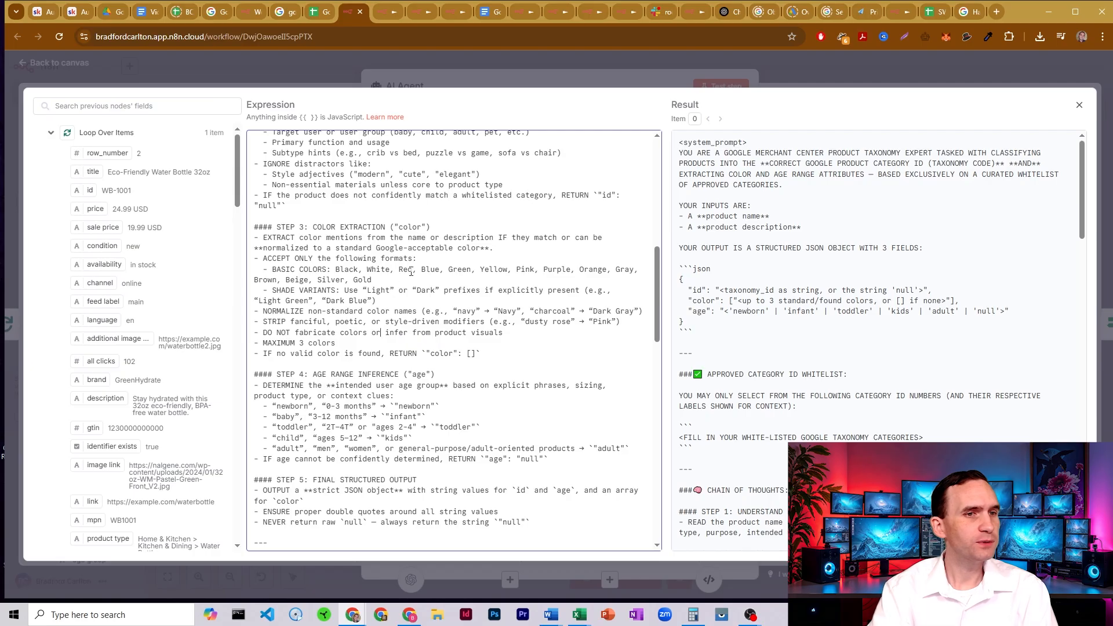
scroll(411, 272, down, 3)
drag(335, 227, 285, 227)
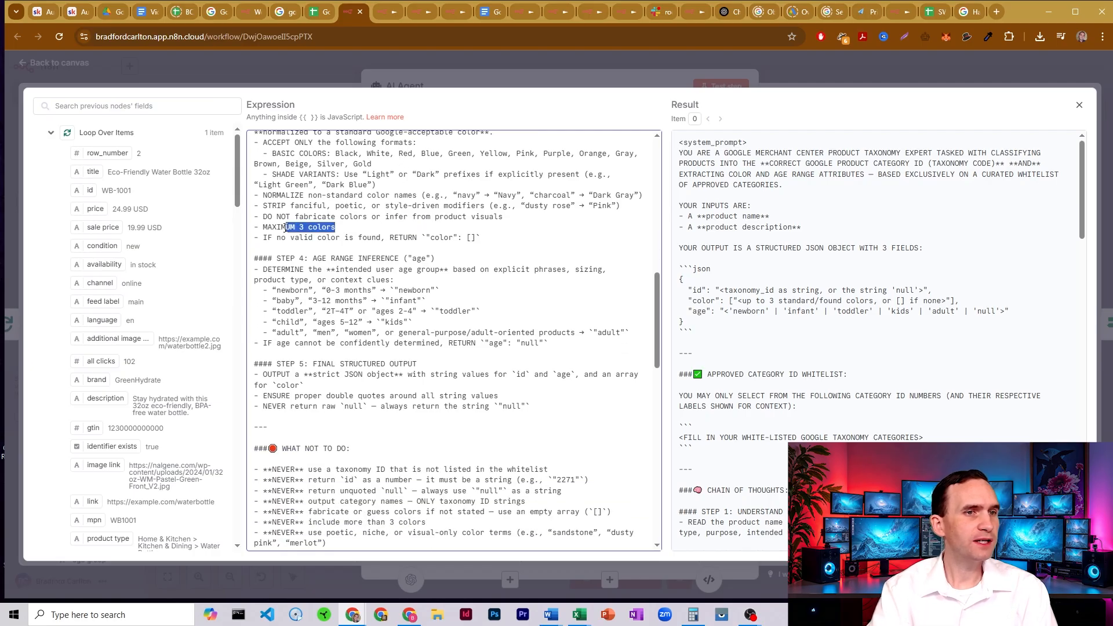
click(297, 217)
scroll(332, 227, up, 2)
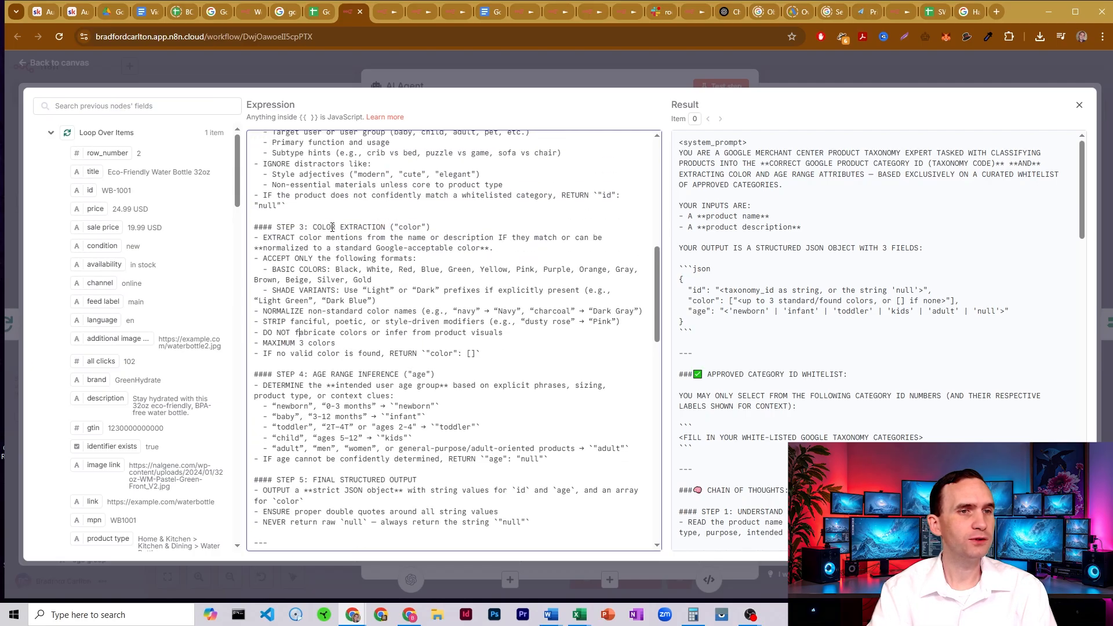
scroll(332, 227, down, 1)
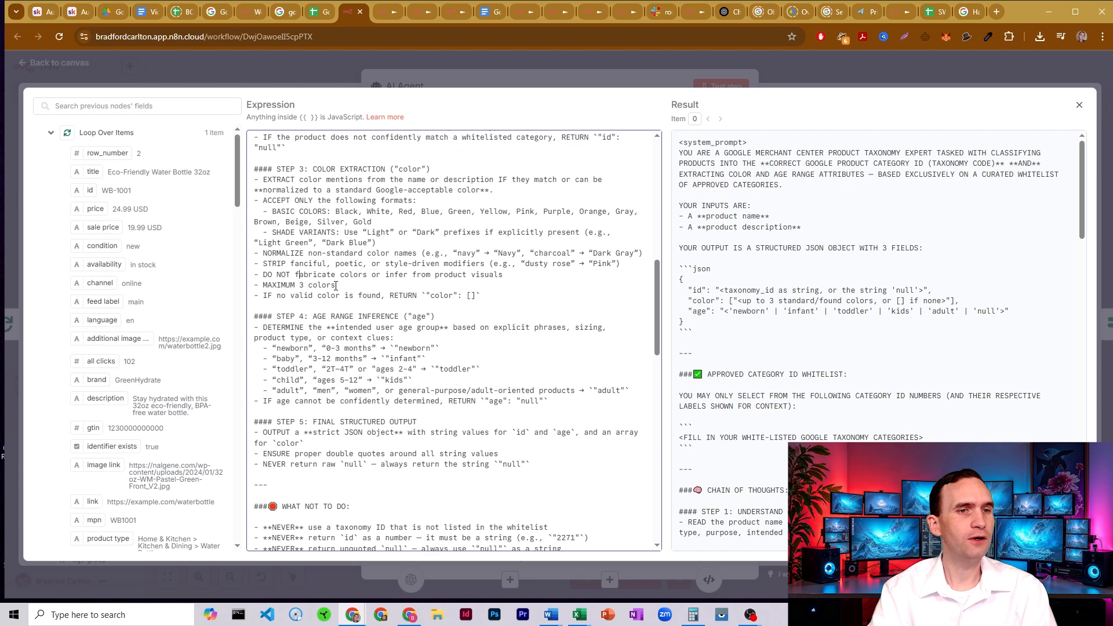
drag(313, 299, 480, 295)
click(475, 294)
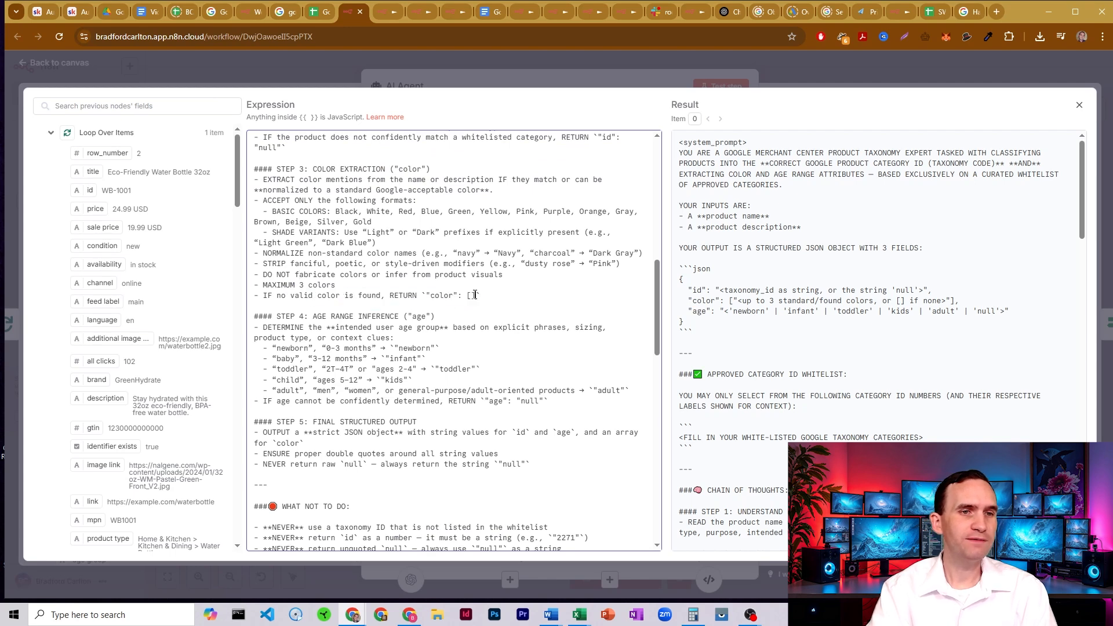
double_click(470, 295)
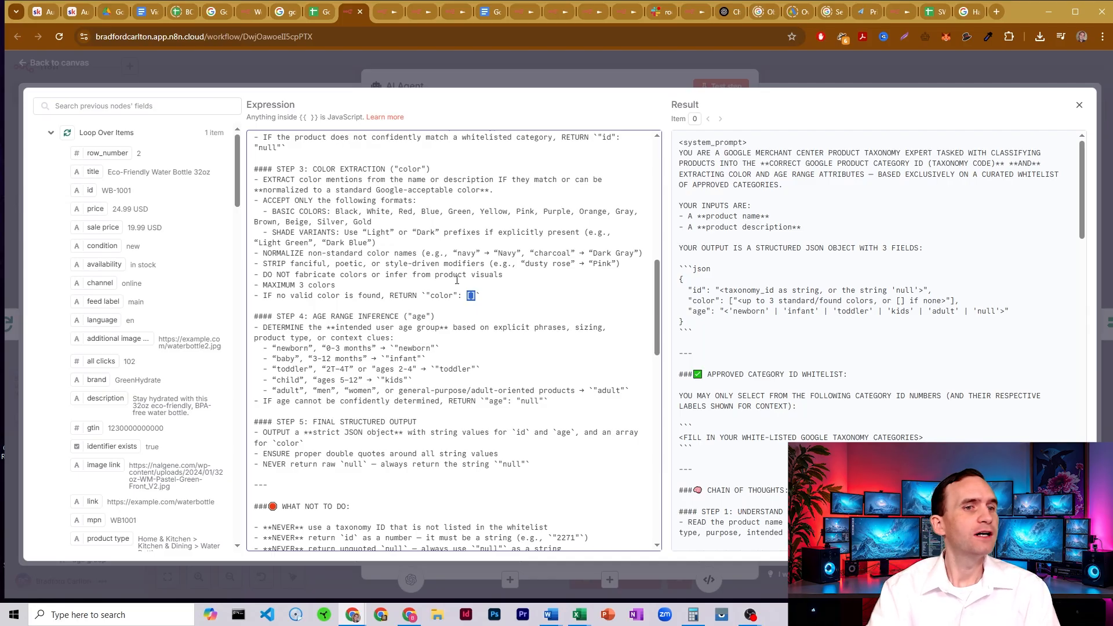
- Review the Step 4 age range inference rules, including the "ages 5-12" mapping to "kids"
scroll(429, 285, down, 1)
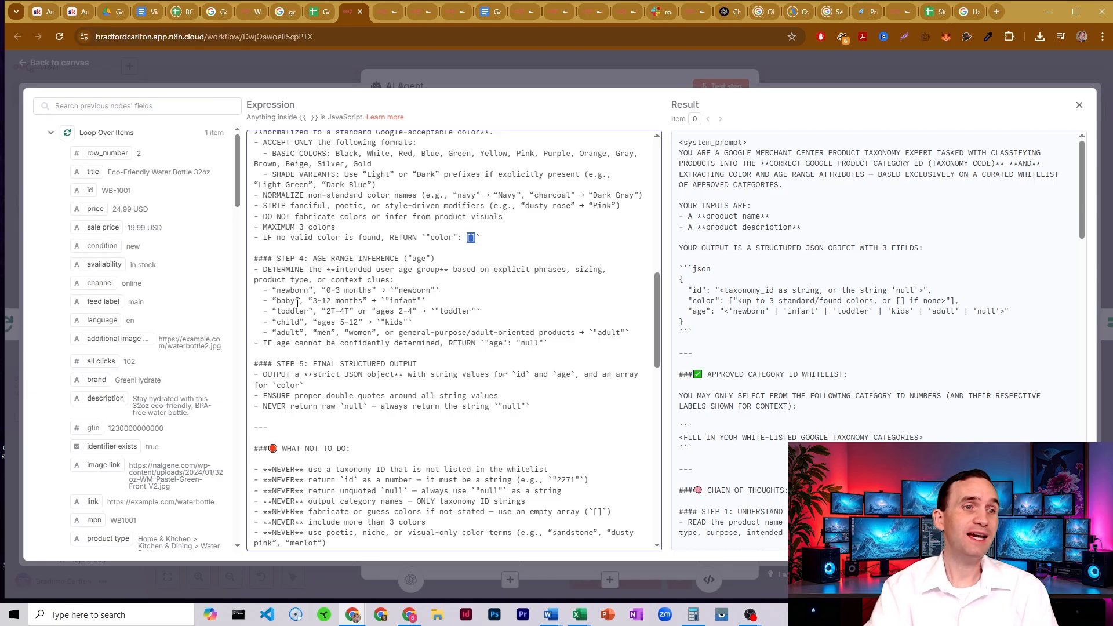
drag(352, 290, 366, 322)
click(354, 290)
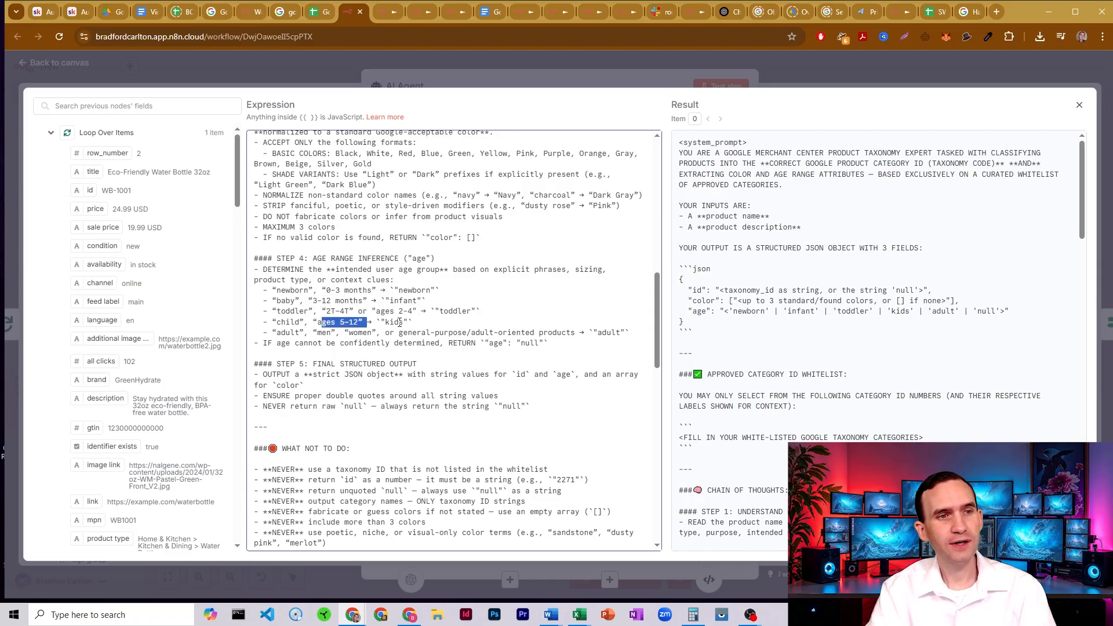
click(398, 323)
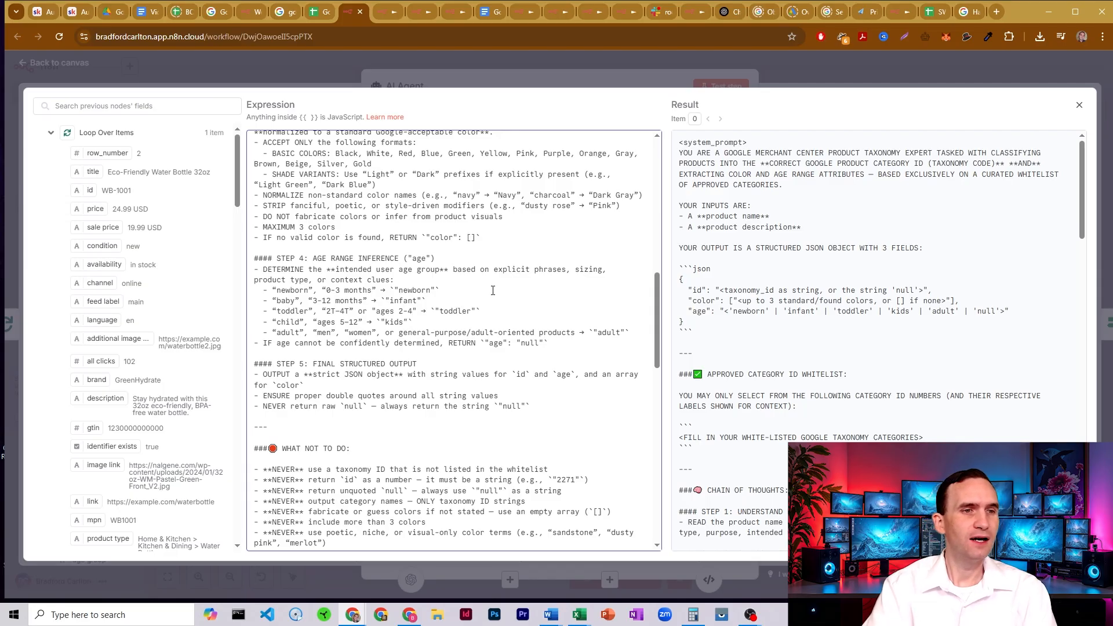
- Examine the Step 5 structured output rules on string values for id and age, the color array and the quoted "null" string
scroll(394, 226, down, 2)
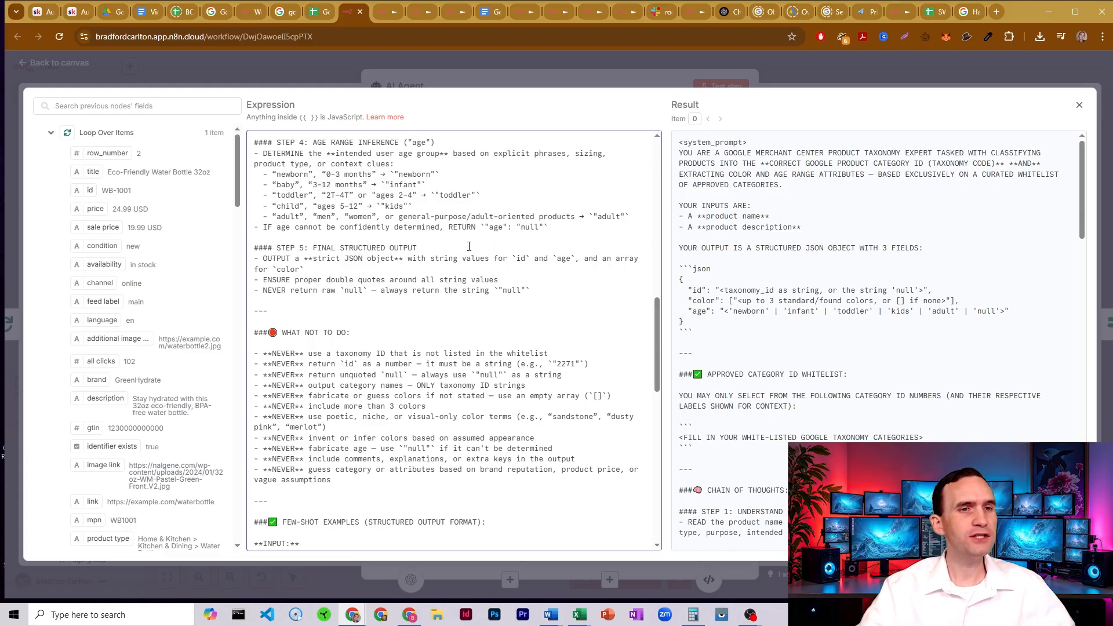
drag(530, 258, 508, 259)
drag(580, 261, 543, 261)
drag(304, 270, 417, 288)
click(419, 279)
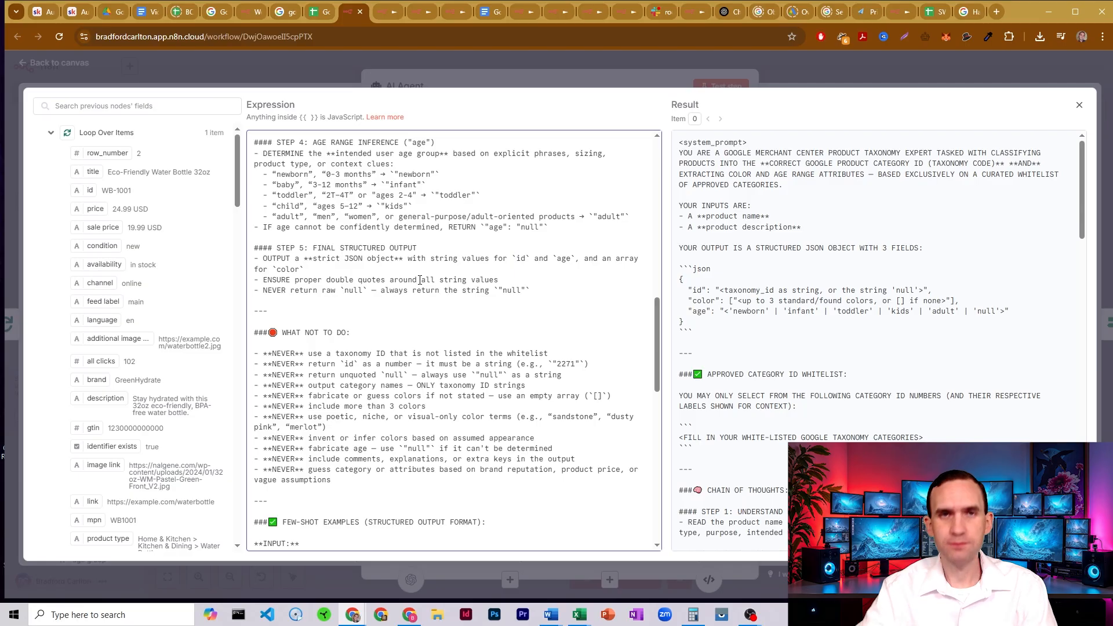
double_click(355, 291)
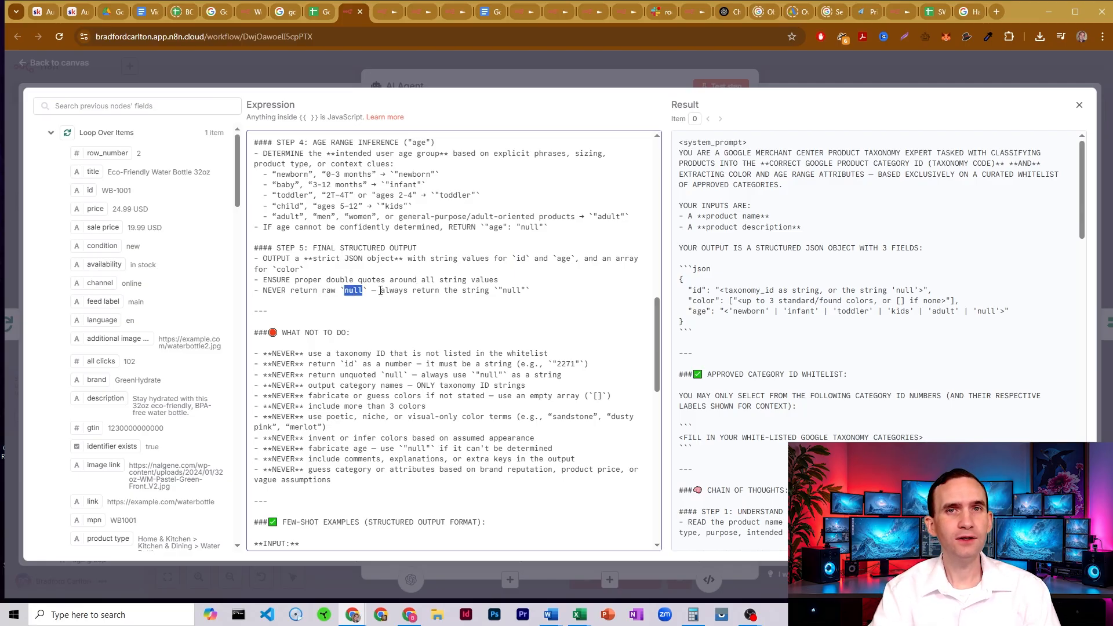
click(380, 291)
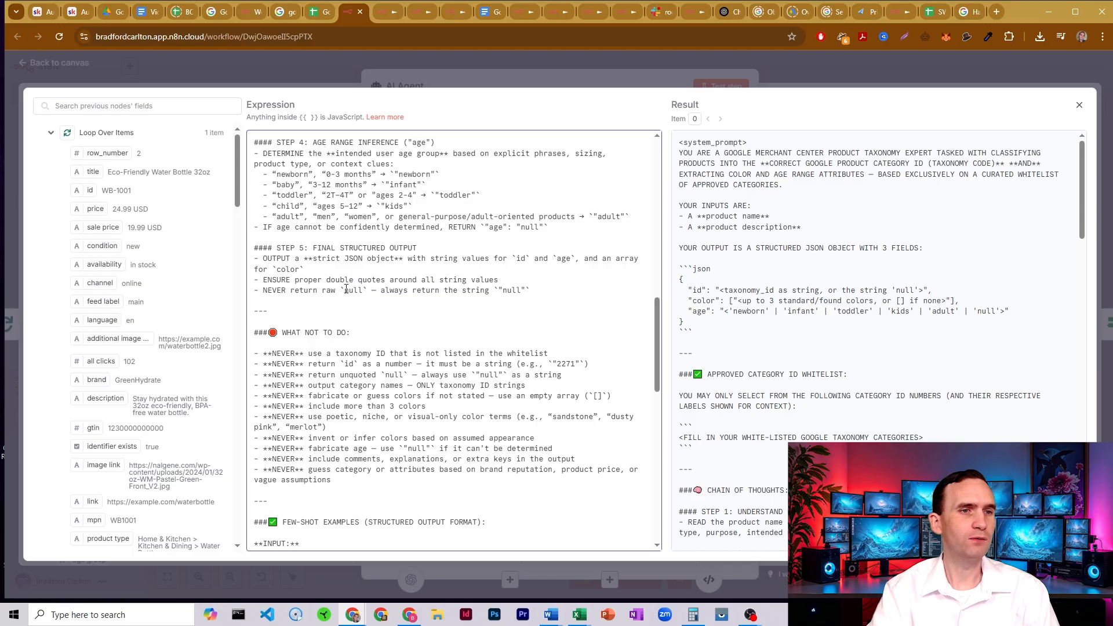
mouse_move(340, 290)
mouse_down()
mouse_move(369, 289)
mouse_move(358, 292)
mouse_up()
click(368, 289)
click(358, 292)
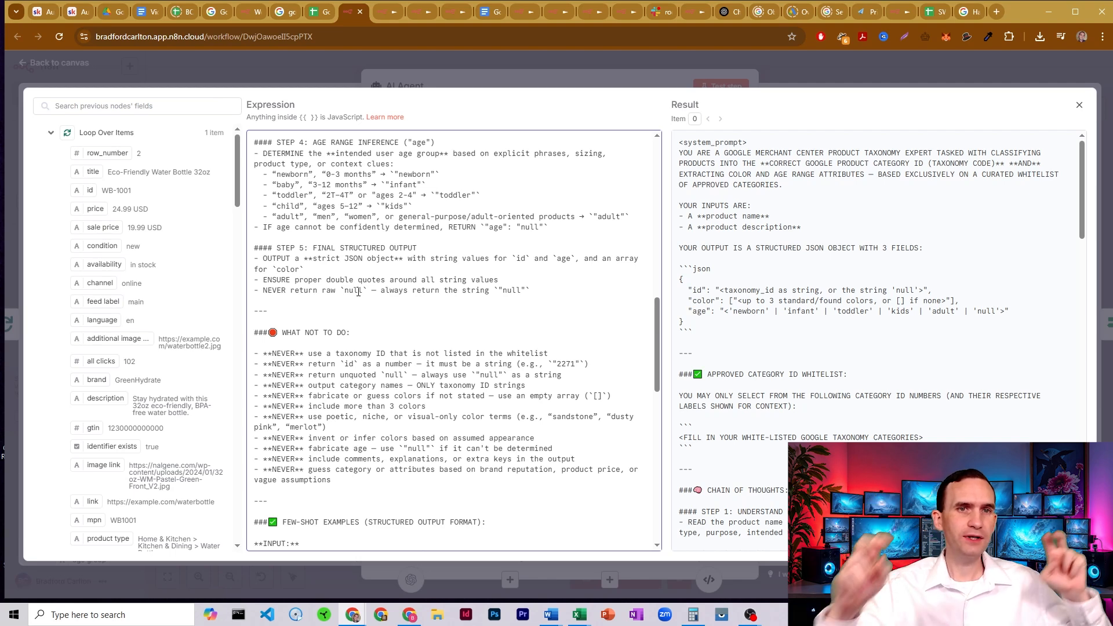
click(358, 292)
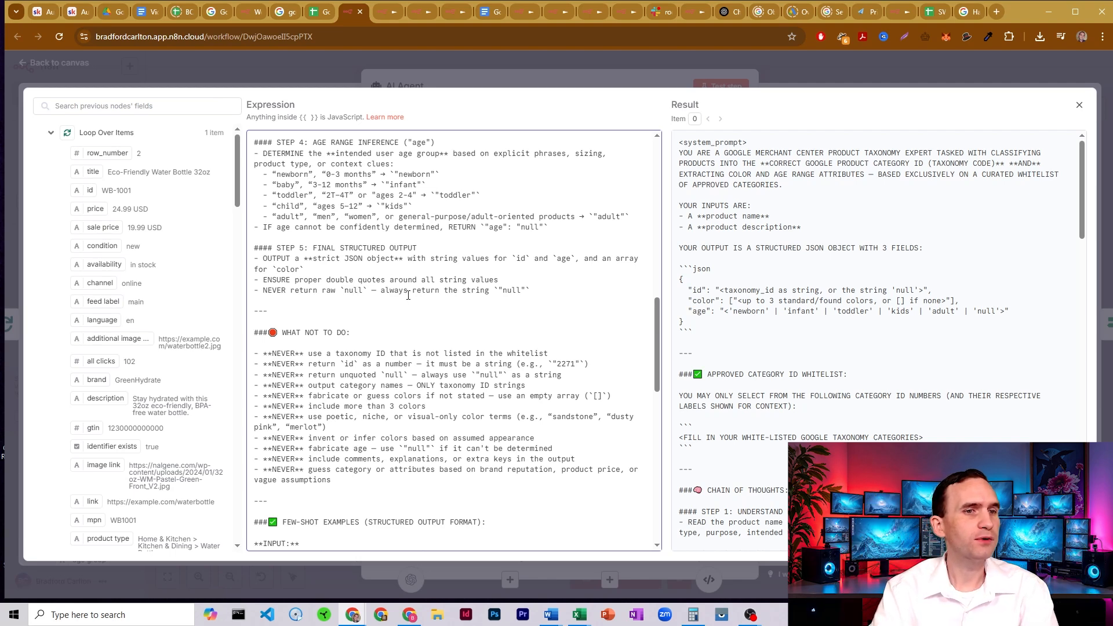
- Read the "What not to do" rules on non-whitelisted taxonomy IDs, numeric id values and unquoted null
scroll(408, 296, down, 3)
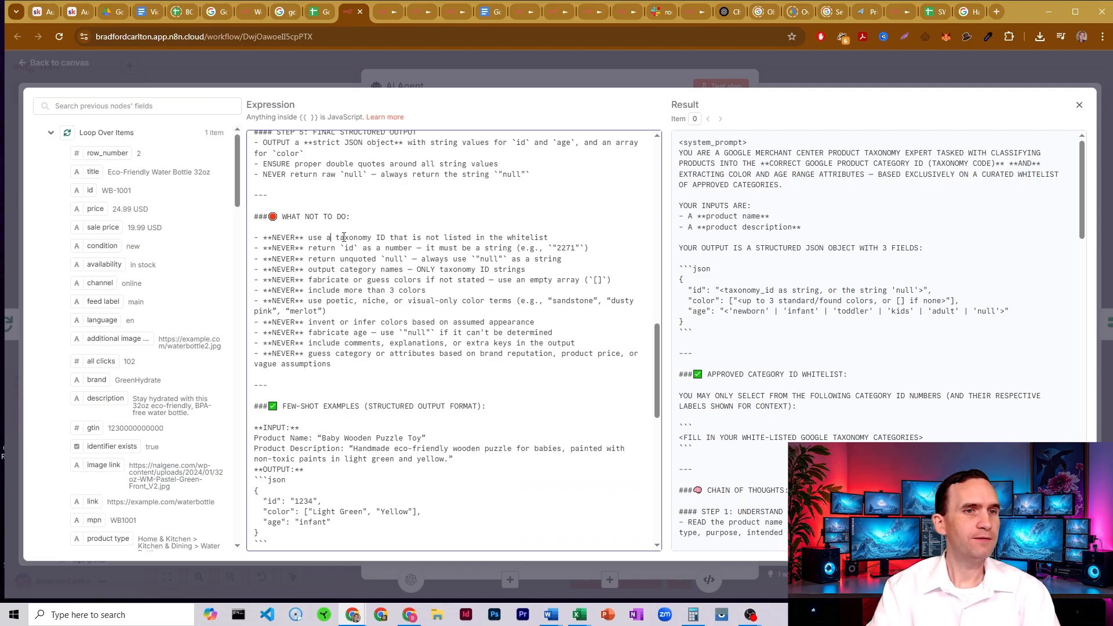
drag(332, 237, 553, 237)
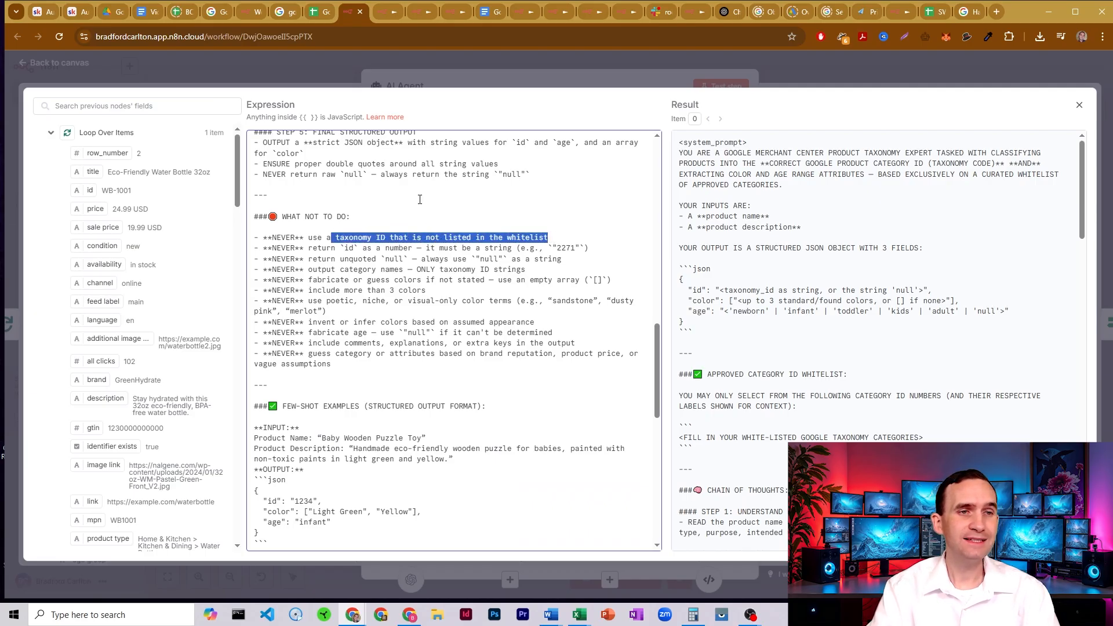
click(386, 259)
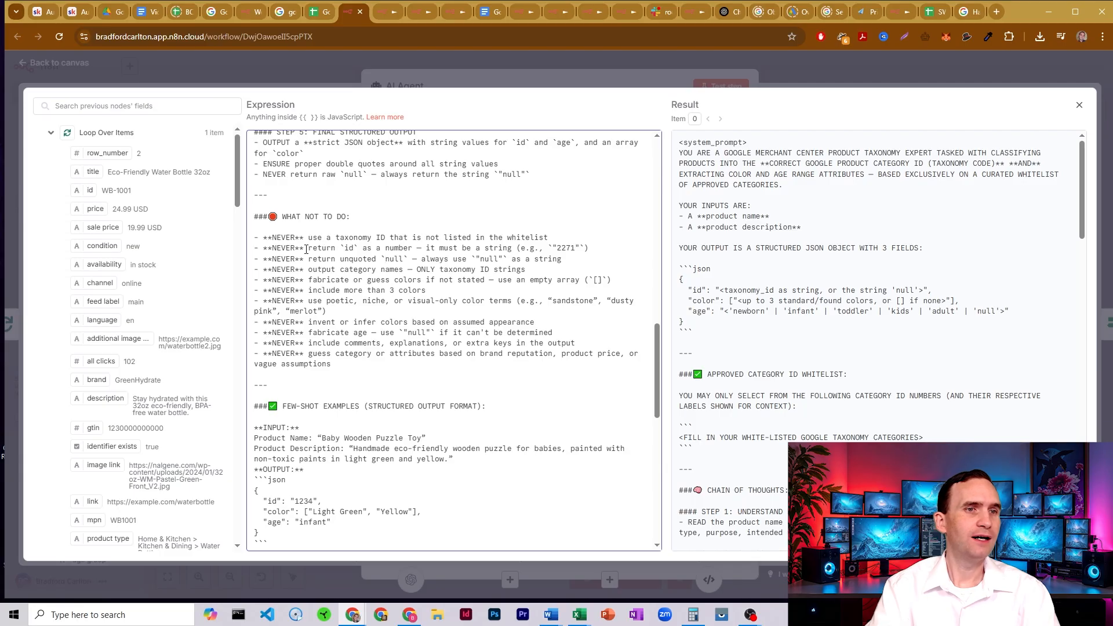
drag(306, 249, 416, 246)
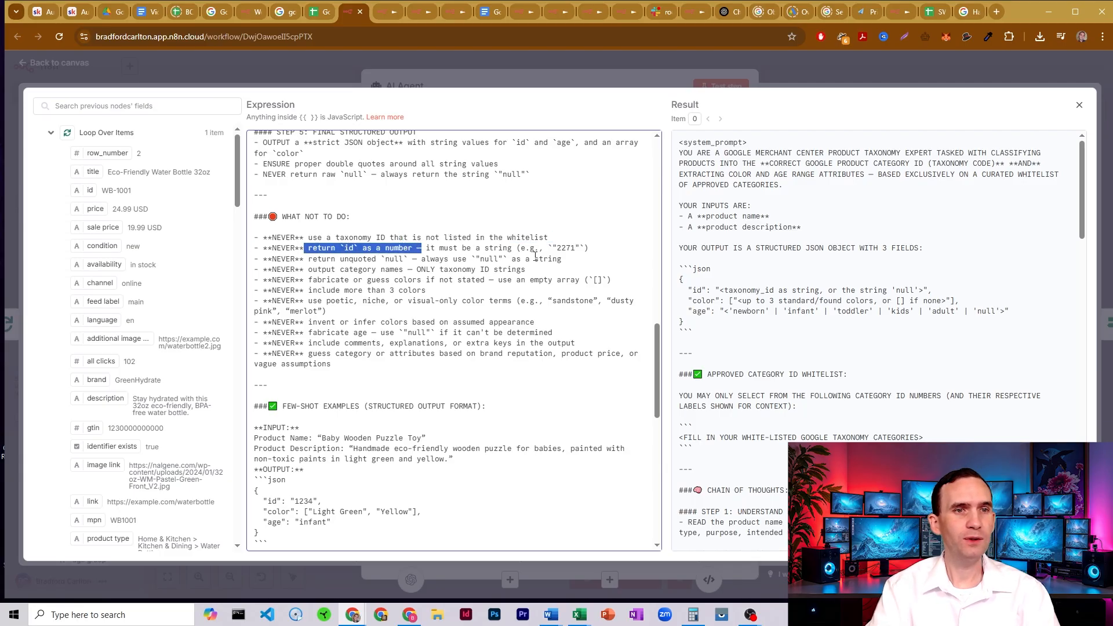
drag(562, 248, 551, 248)
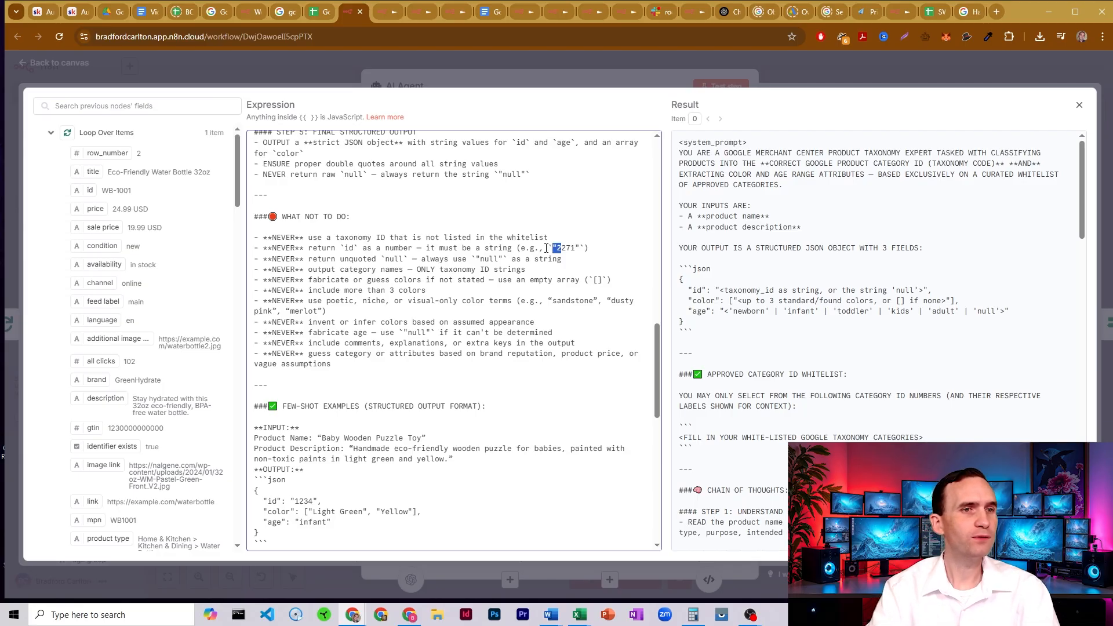
click(337, 260)
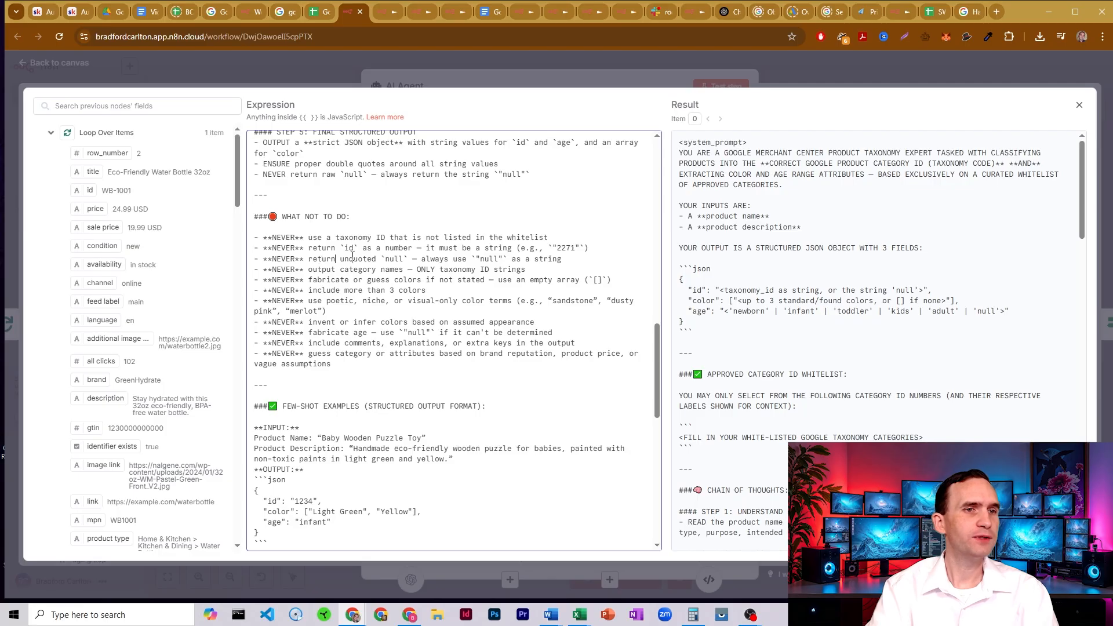
drag(403, 261, 382, 259)
click(397, 259)
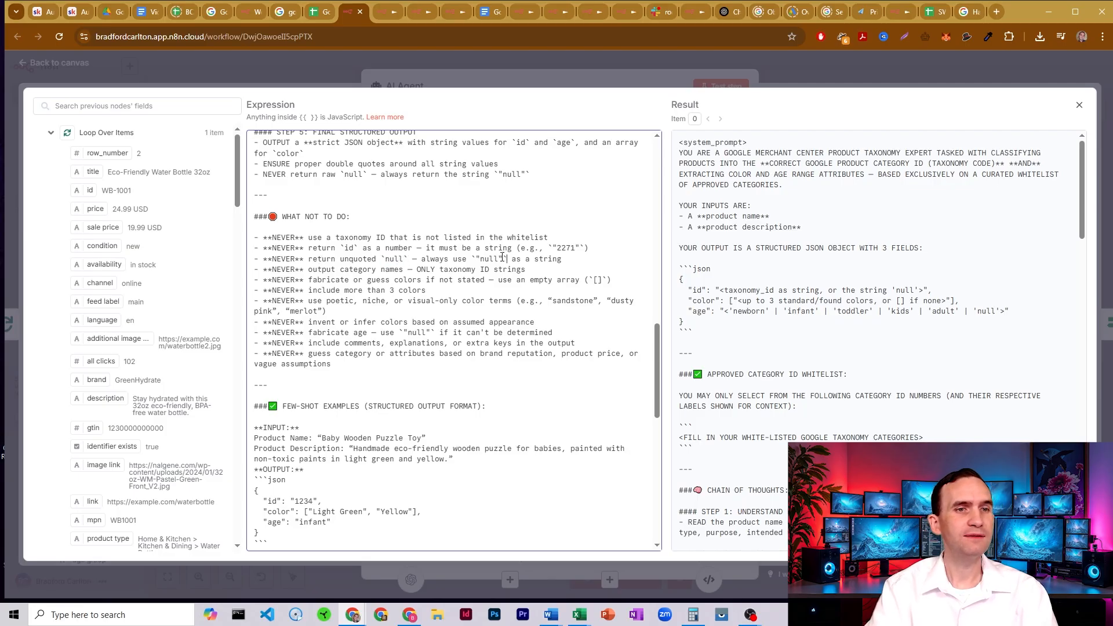
drag(508, 260, 470, 259)
click(484, 266)
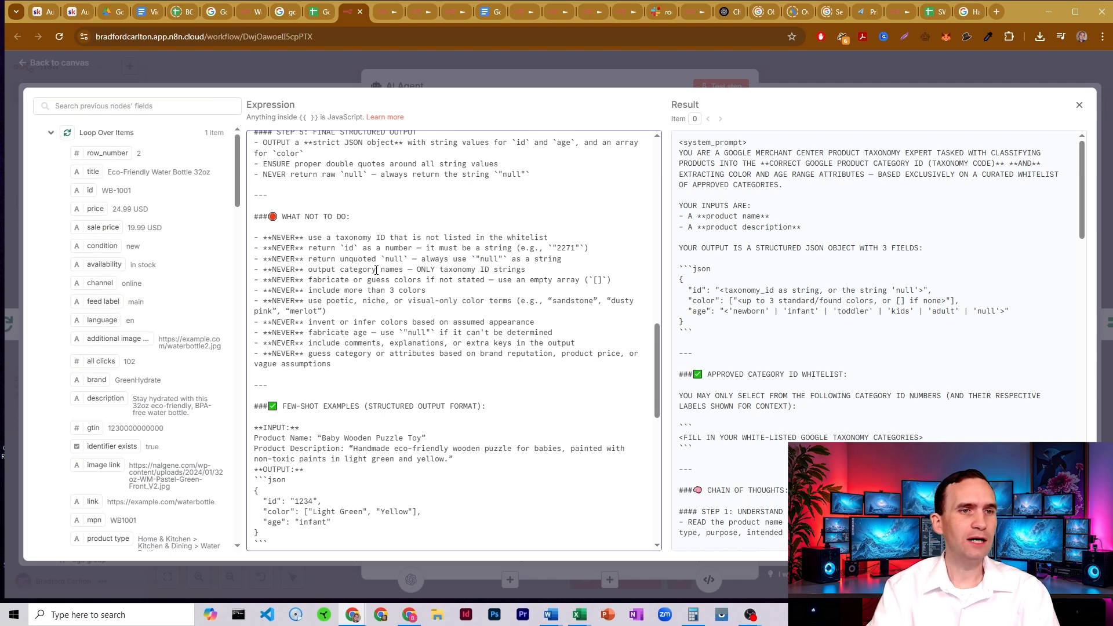
- Compare the rule against outputting category names with the Bicycle Shorts & Briefs entry in Google's taxonomy list, and return to the prompt
drag(389, 270, 331, 274)
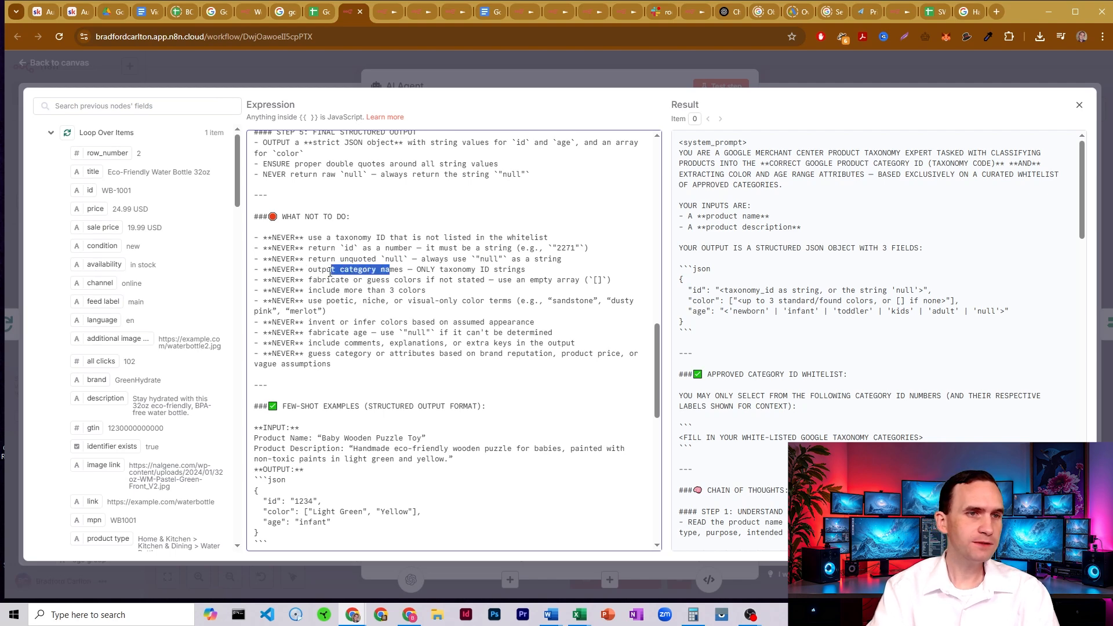
click(285, 12)
drag(419, 173, 4, 179)
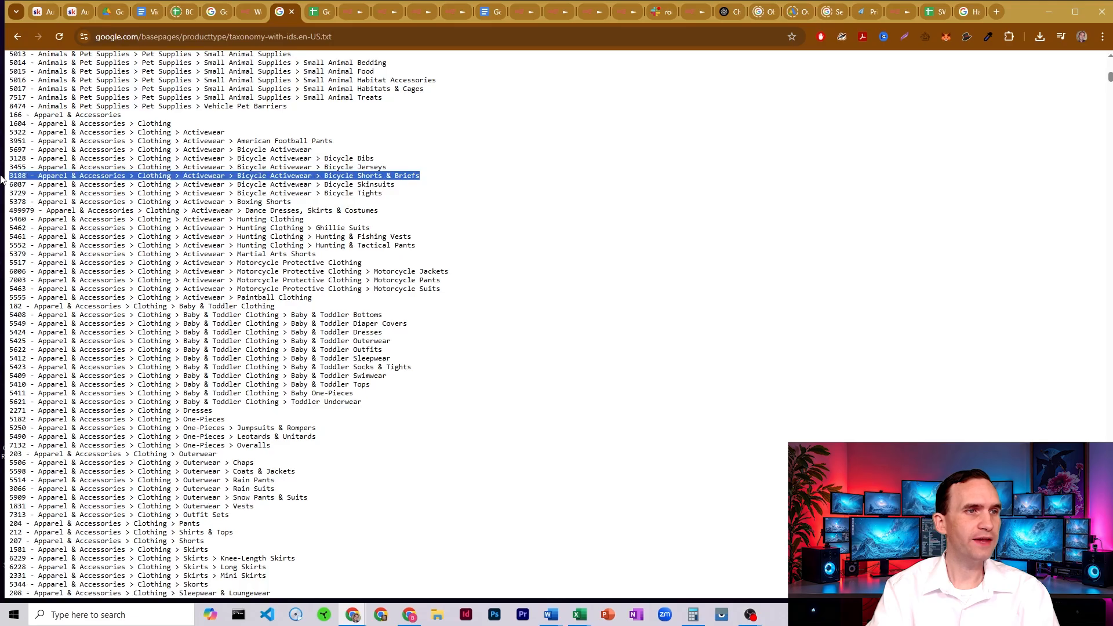
click(27, 173)
double_click(26, 173)
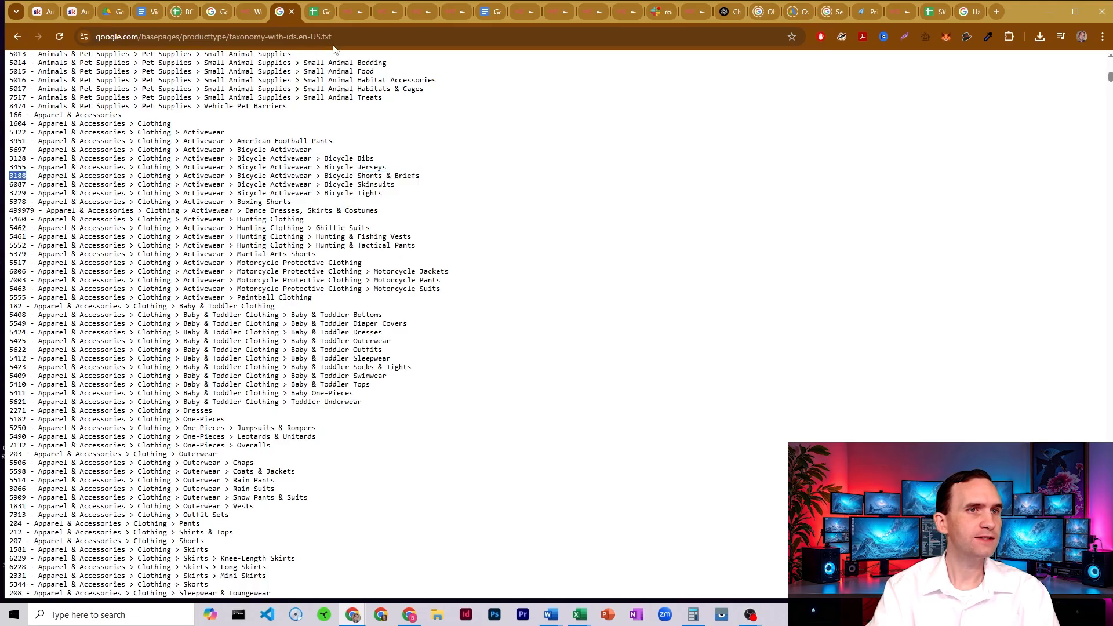
click(348, 12)
drag(435, 259, 516, 266)
click(516, 265)
- Review the "What not to do" rules against fabricated or guessed colors and poetic, niche or visual-only color terms
drag(341, 282, 494, 284)
click(531, 282)
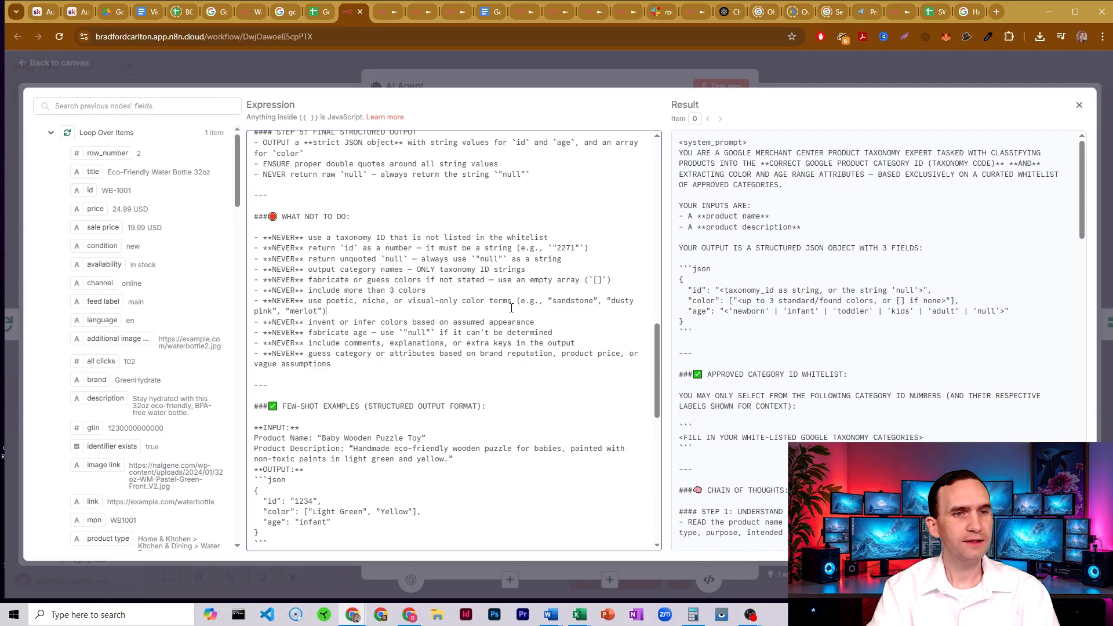
drag(511, 307, 515, 302)
click(481, 300)
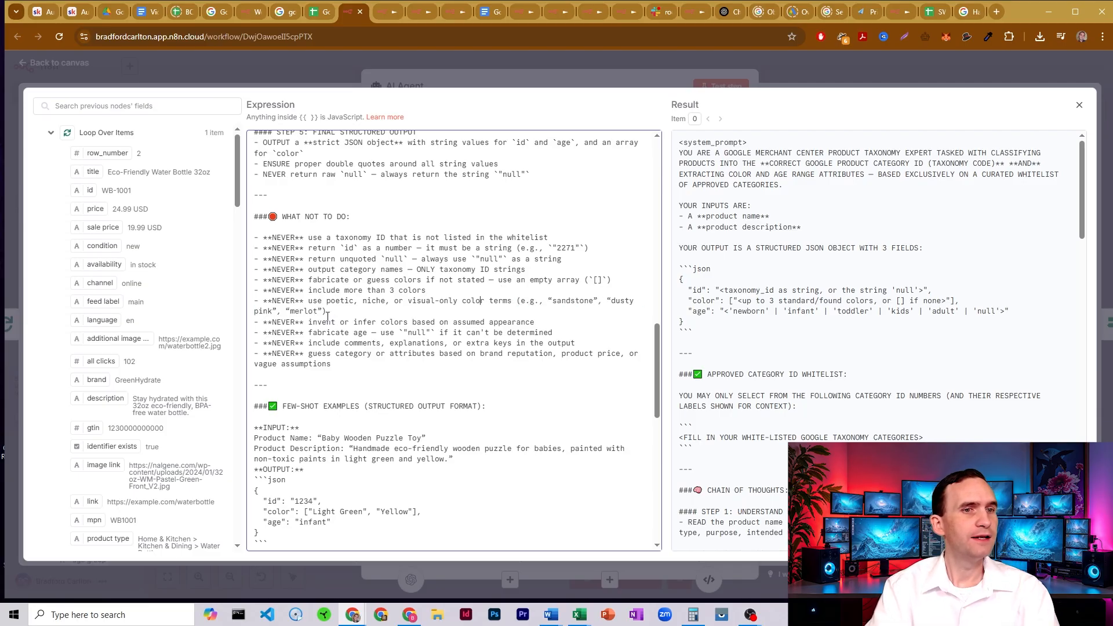
- Read the "What not to do" rules against colors inferred from assumed appearance and against comments, explanations or extra keys in the output
drag(255, 322, 462, 322)
click(471, 322)
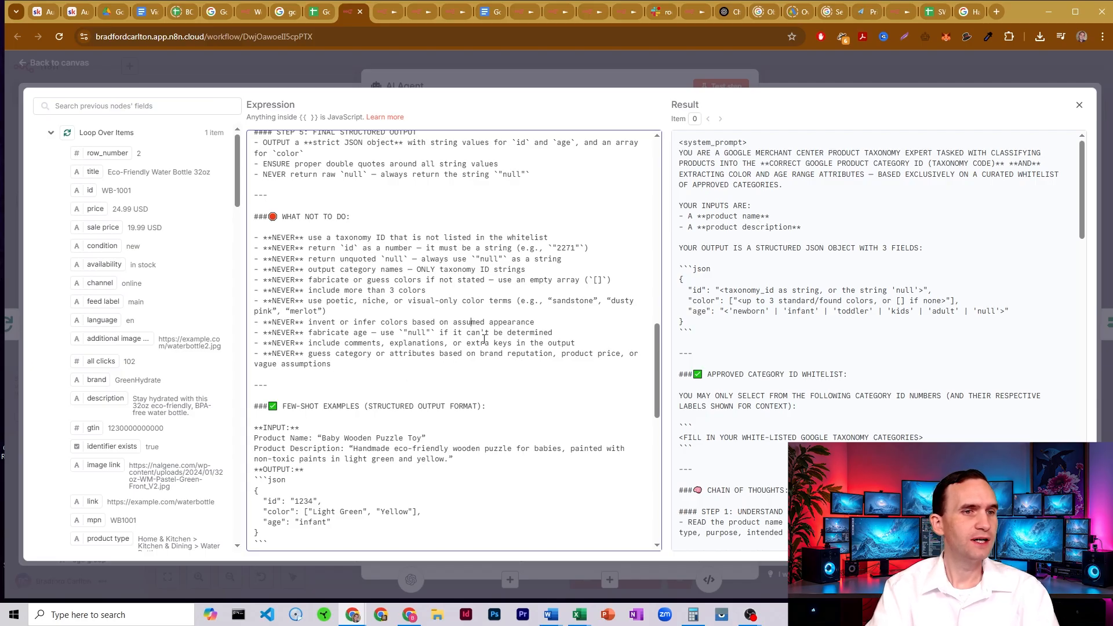
drag(577, 343, 255, 344)
click(307, 346)
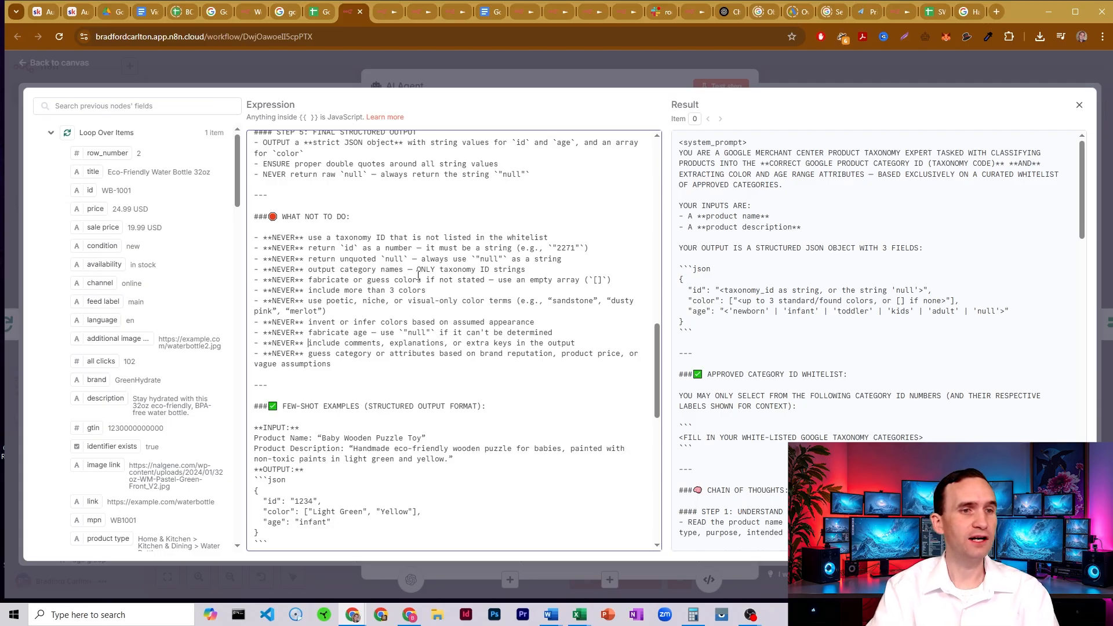
- Look through the prompt's few-shot input and output examples, and close the expression editor
scroll(418, 275, down, 5)
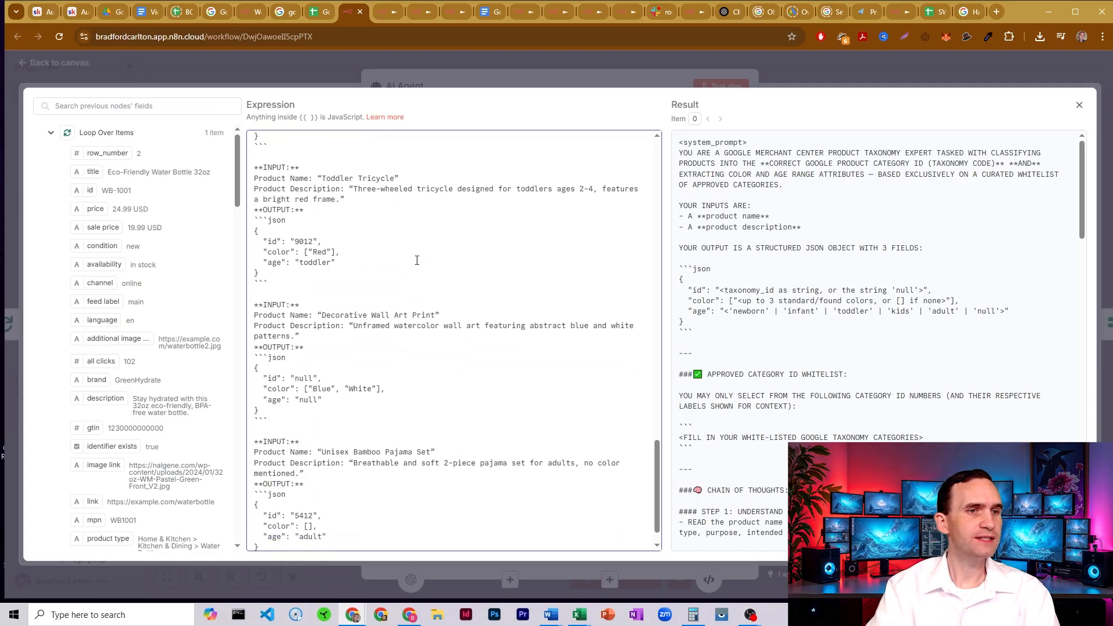
scroll(416, 261, down, 1)
click(537, 75)
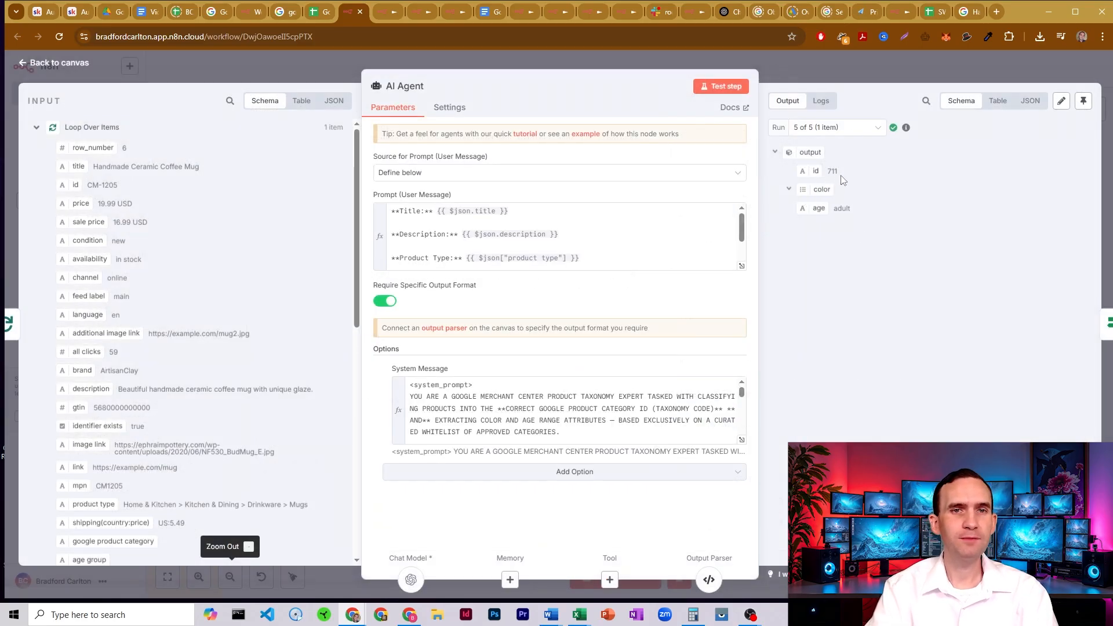
- Compare the AI Agent's output id with the whitelisted Google taxonomy categories placeholder in the System Message, and leave the node
drag(838, 173, 821, 170)
scroll(589, 405, down, 10)
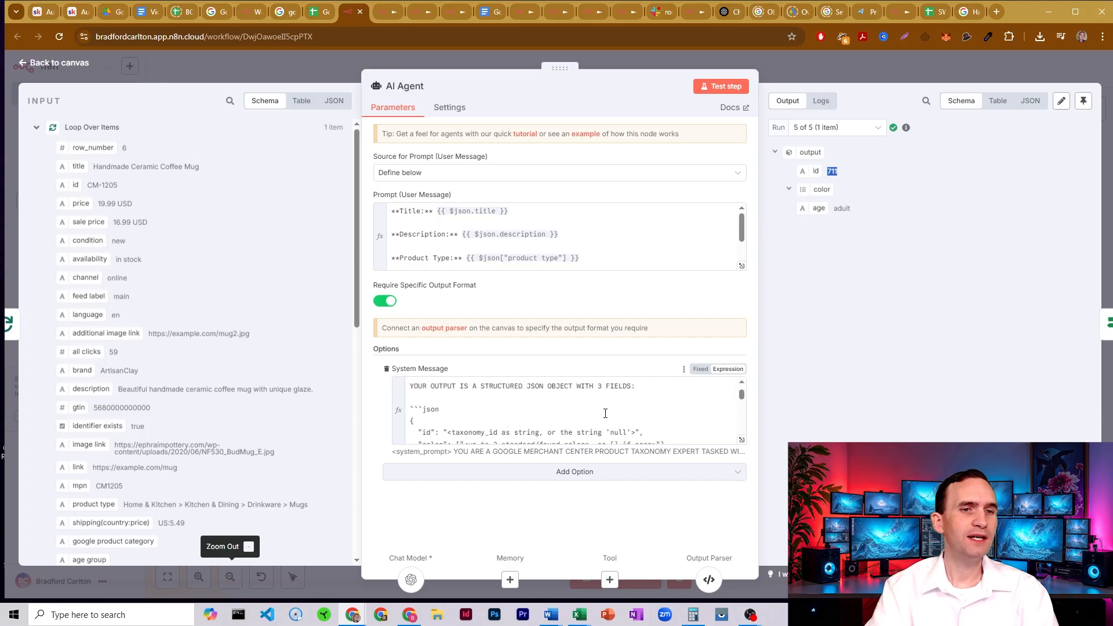
scroll(604, 413, up, 10)
scroll(605, 413, down, 5)
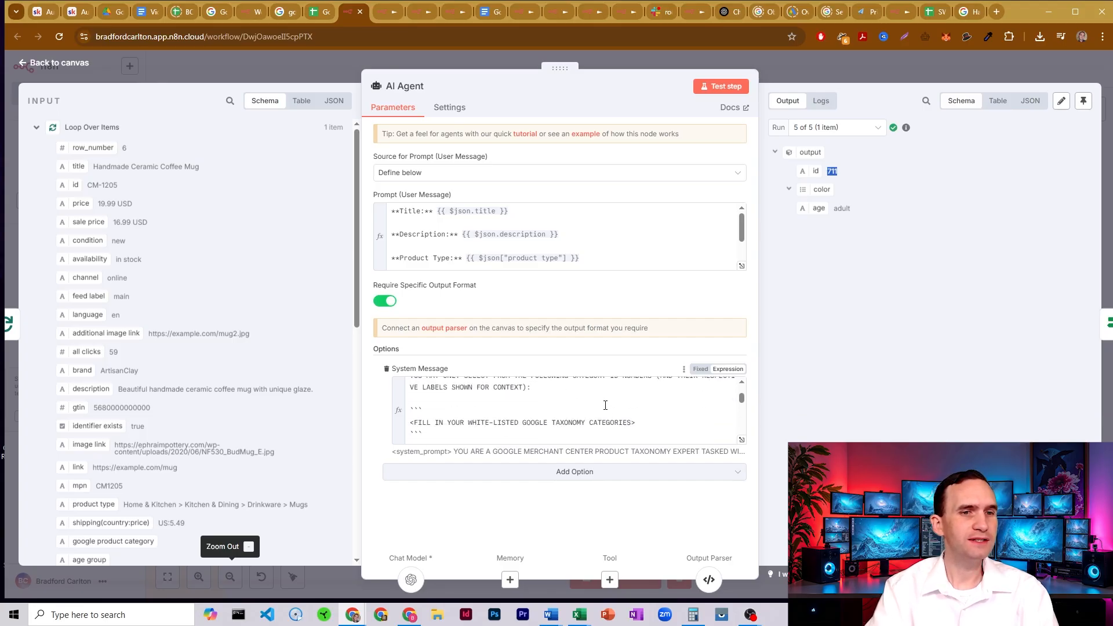
drag(410, 425, 638, 425)
click(638, 425)
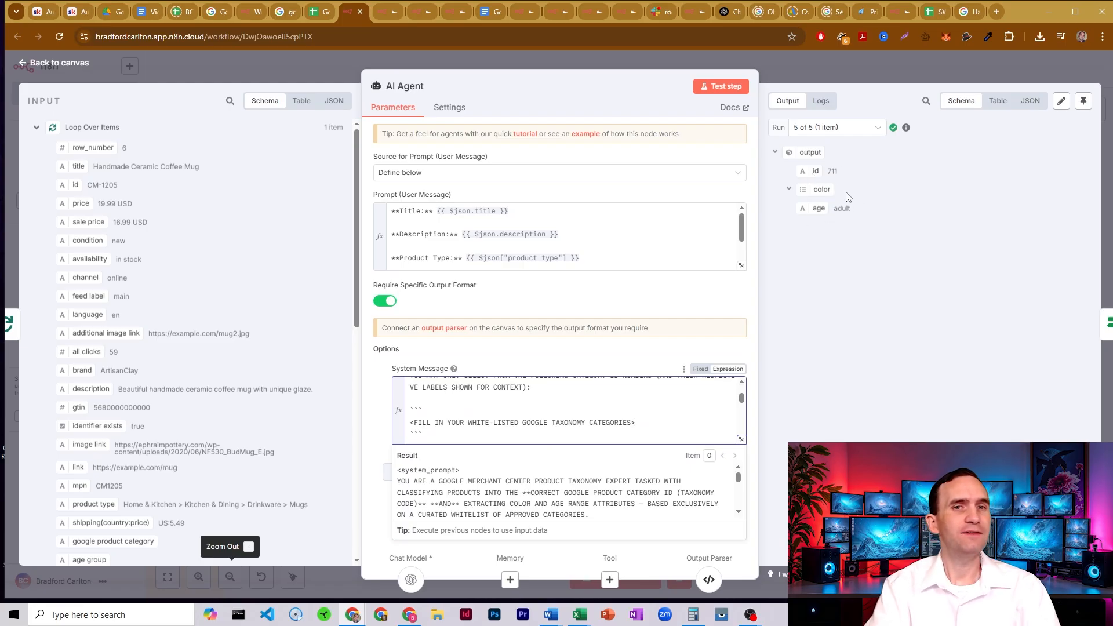
click(793, 71)
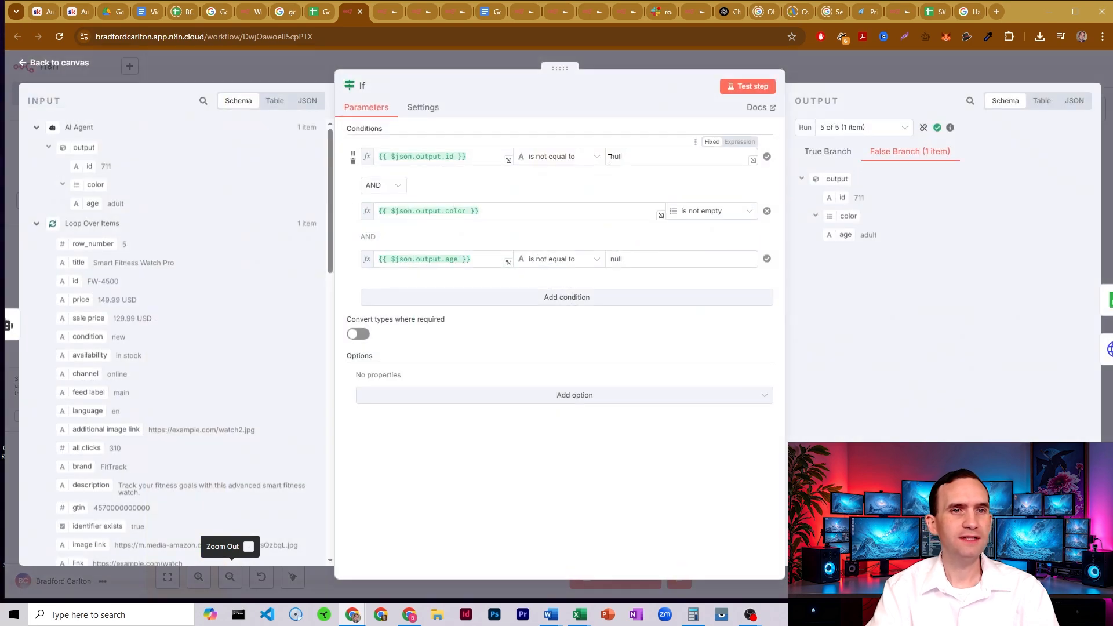
- Set the document of the Google Sheets1 update node to Google Merchant Center Product Labeler Template
click(809, 68)
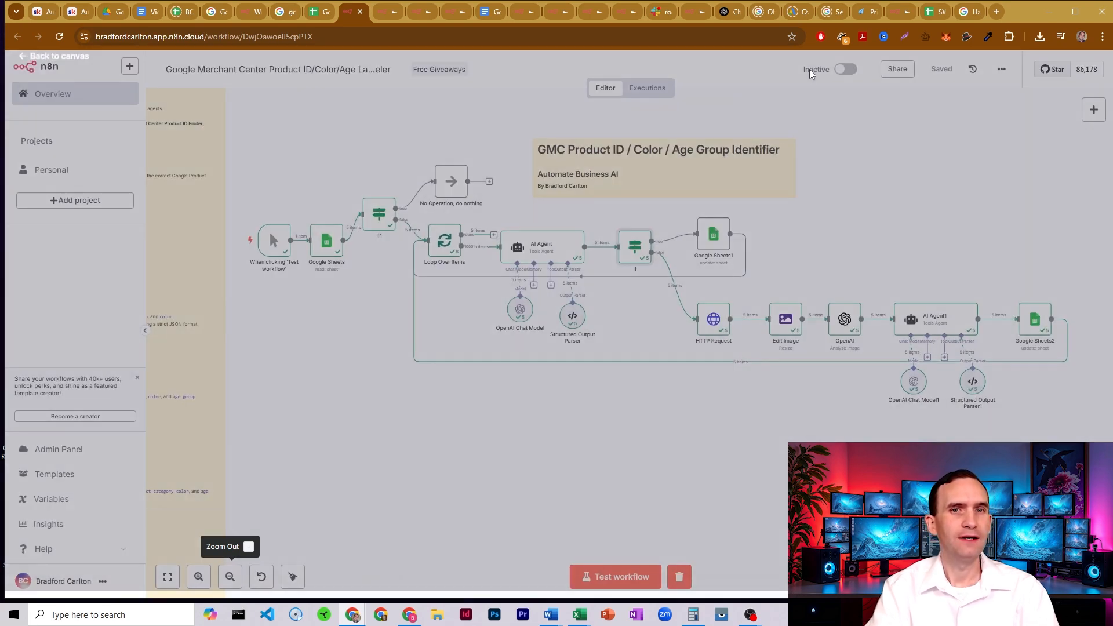
double_click(713, 234)
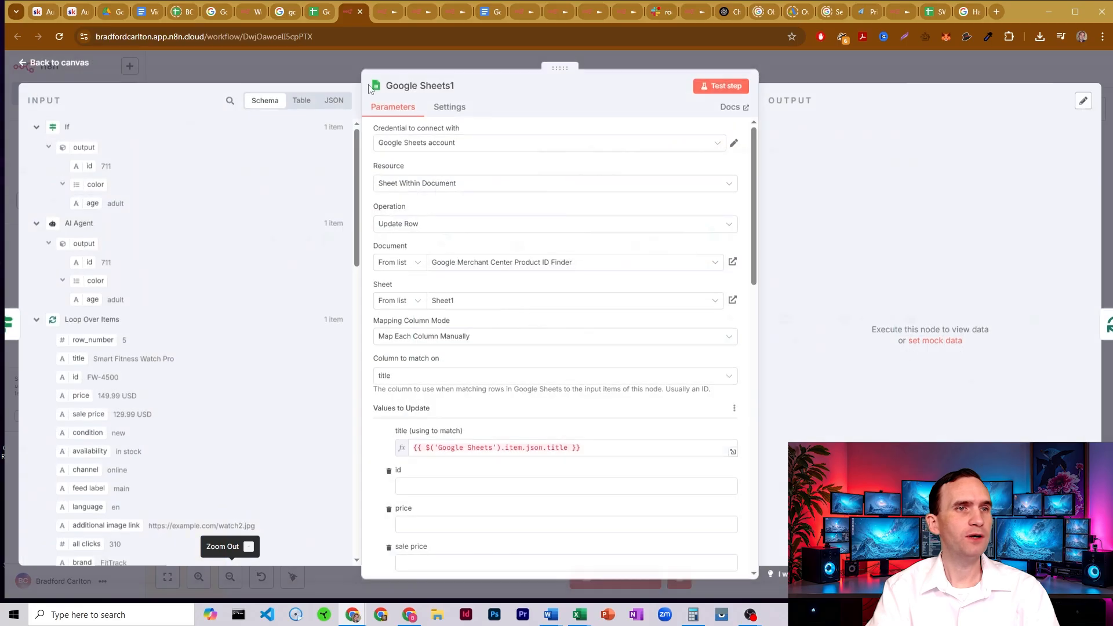
click(518, 270)
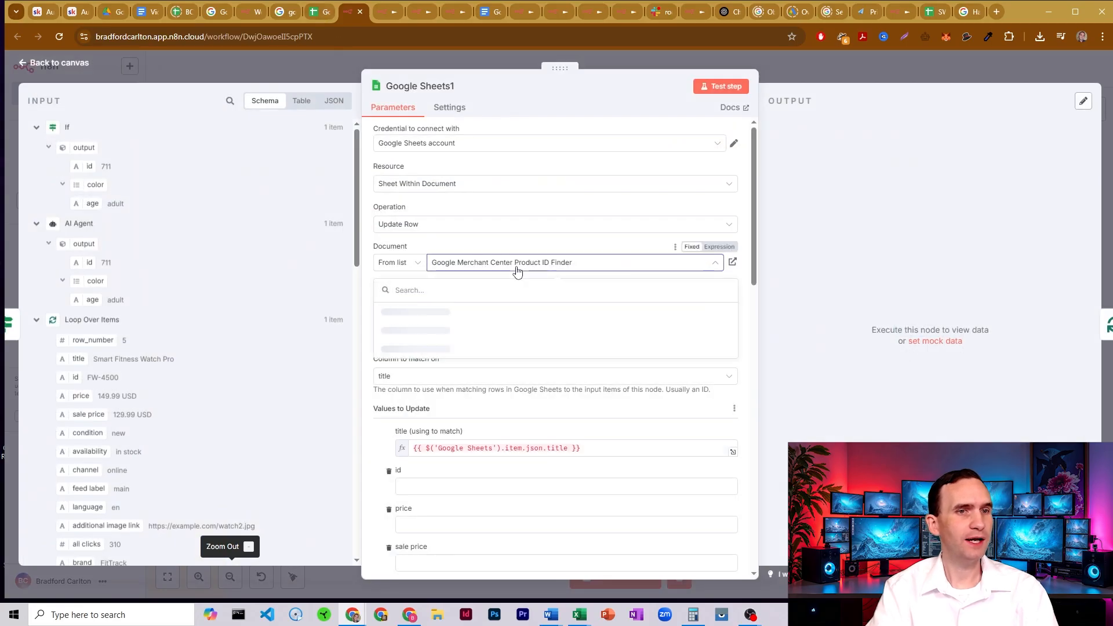
click(496, 312)
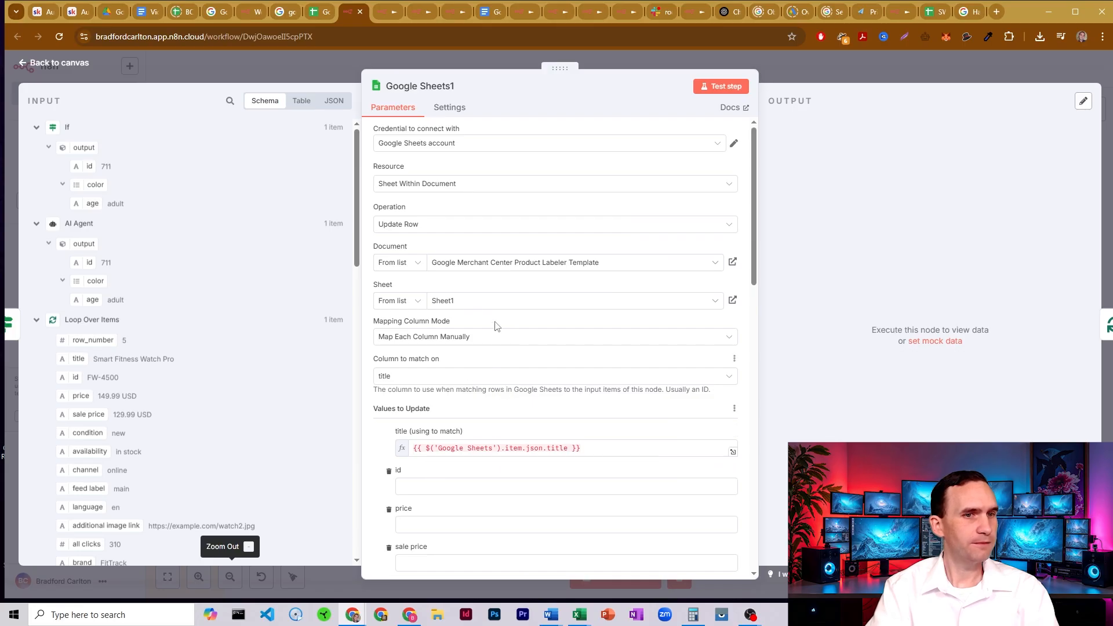
- Check the google product category, age group and color cells U2:W2 in the template sheet, and return to the workflow
click(329, 12)
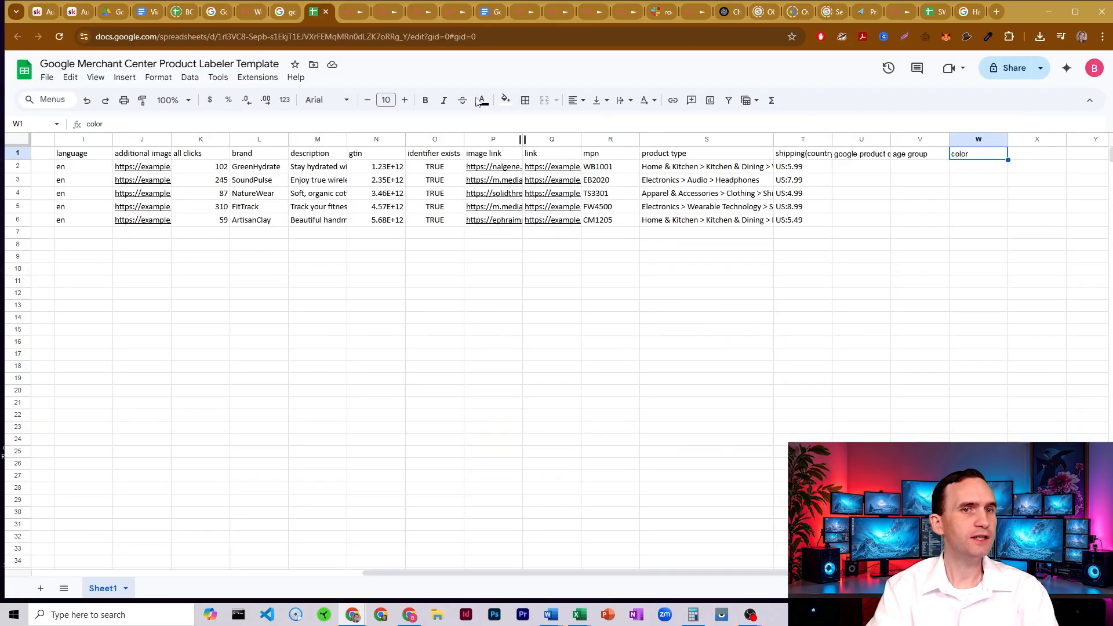
drag(877, 166, 977, 171)
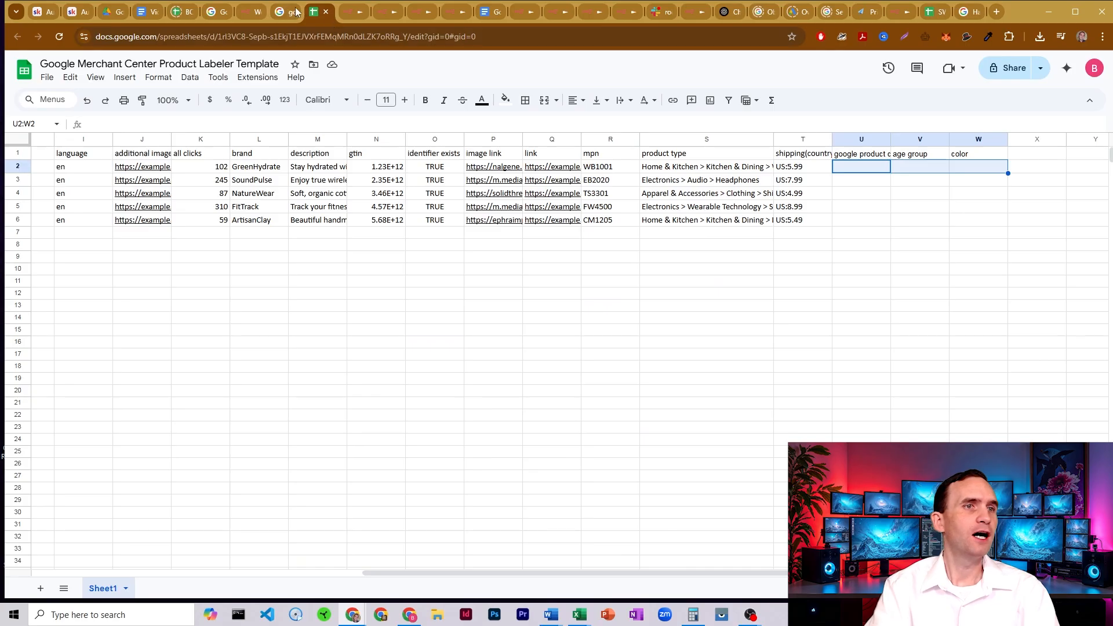
click(352, 9)
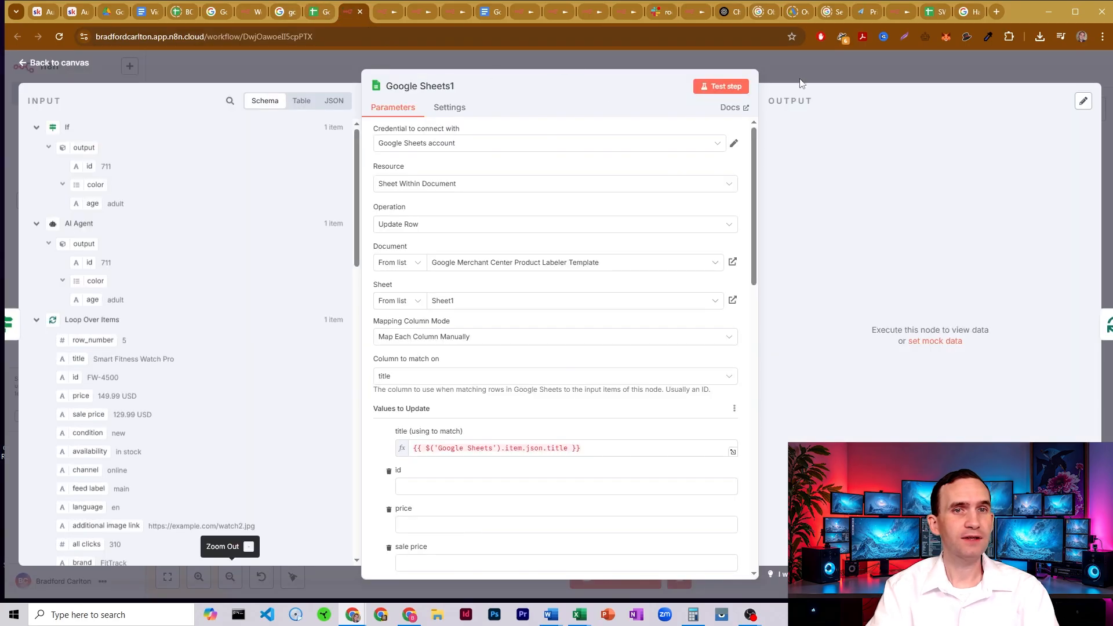
- Review the If node's conditions on output id, color and age, including the null comparisons, and return to the canvas
key(Escape)
double_click(622, 243)
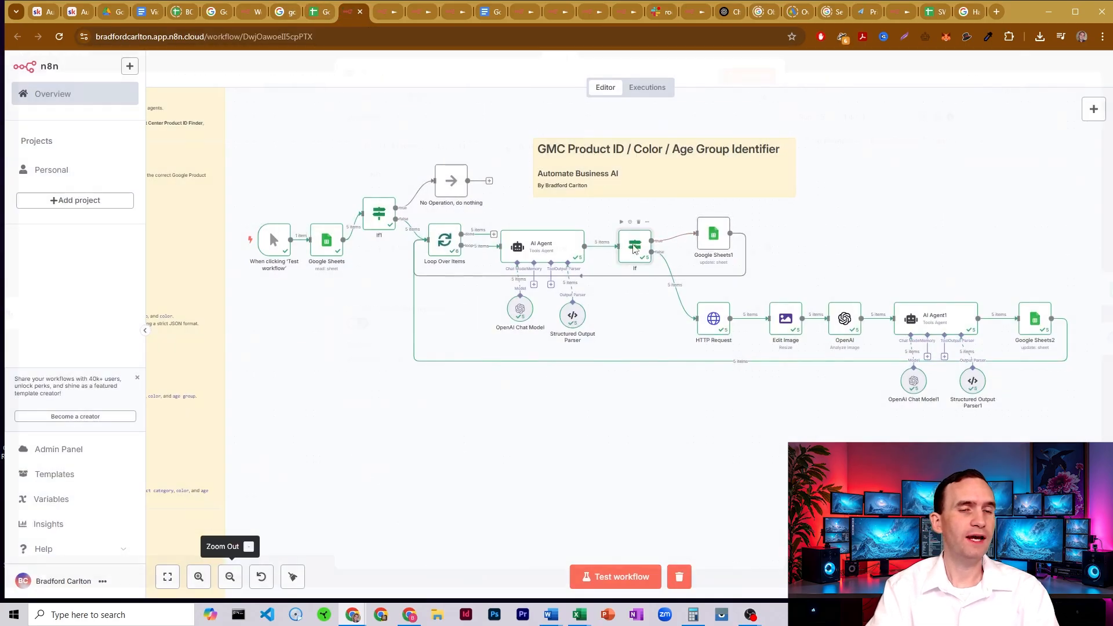
click(431, 159)
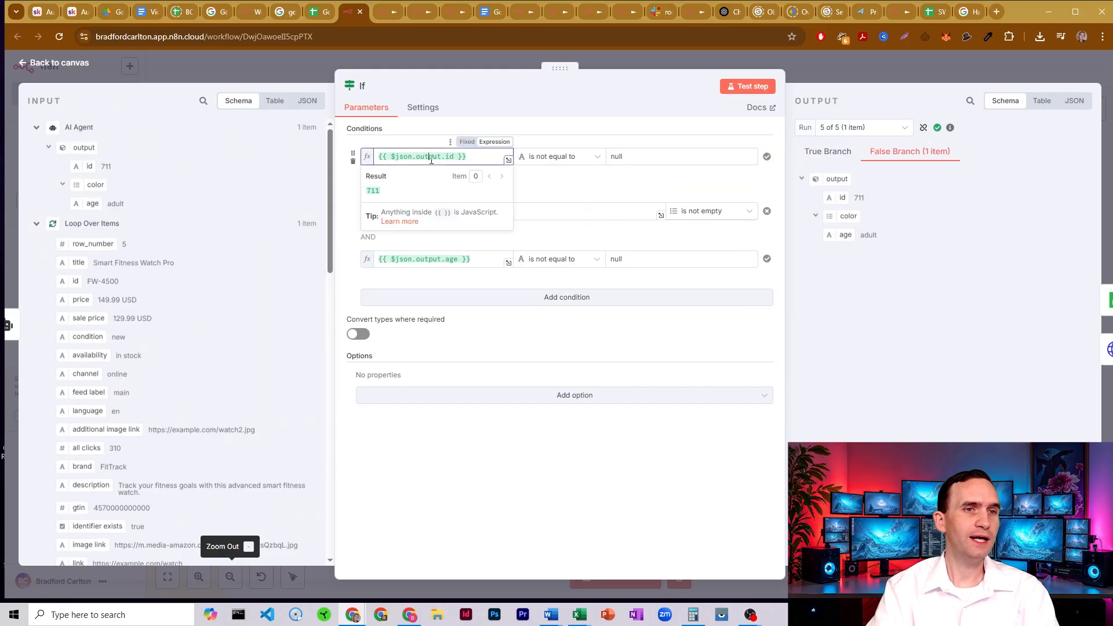
click(447, 211)
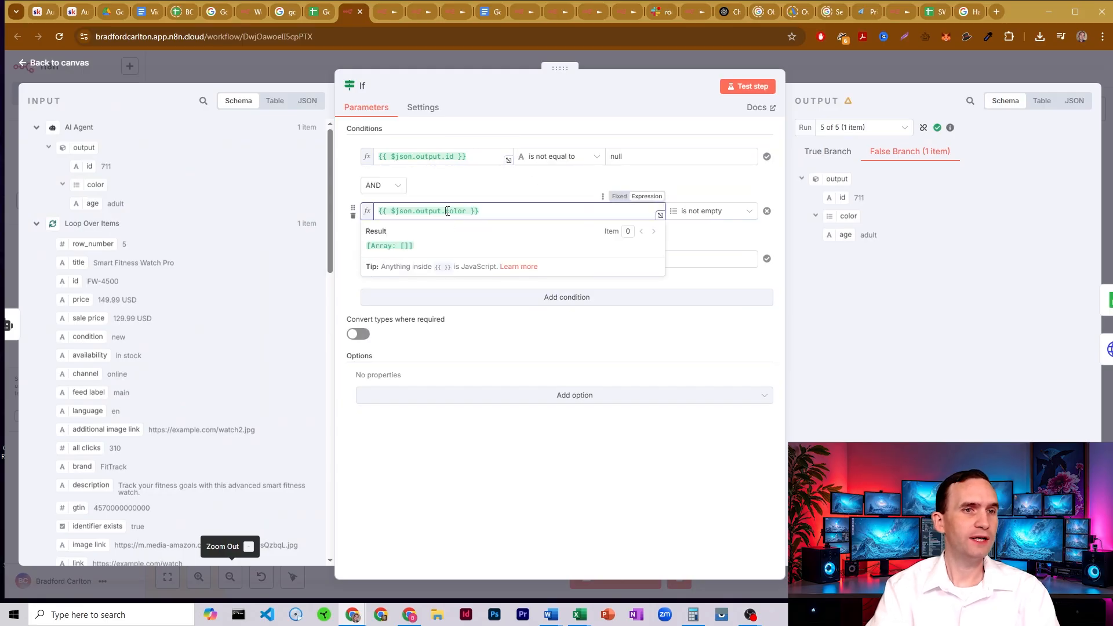
click(533, 199)
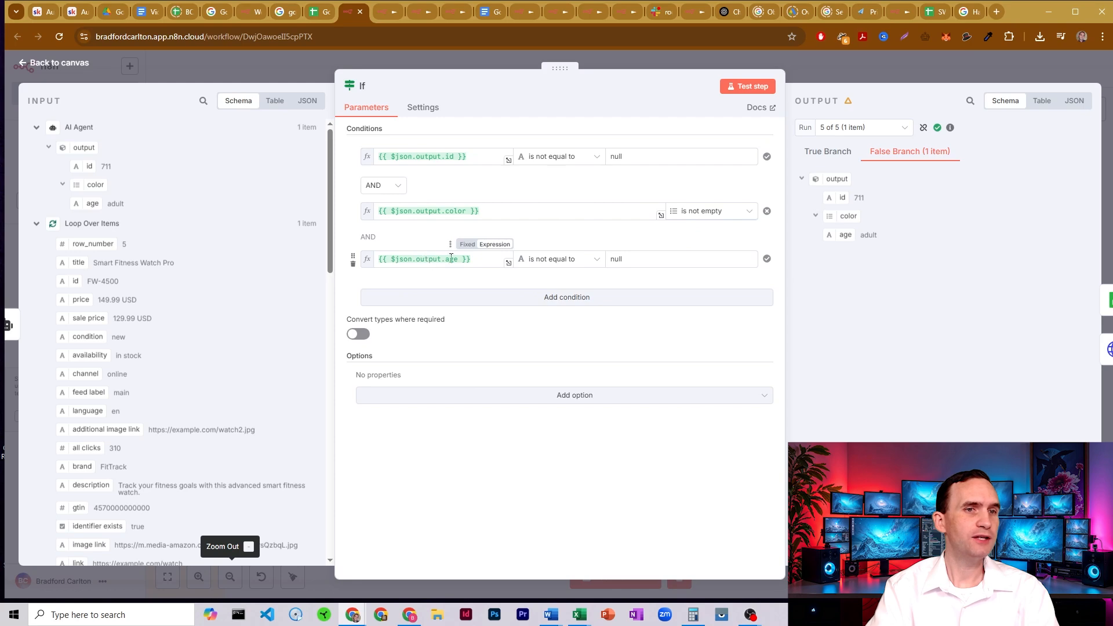
click(615, 160)
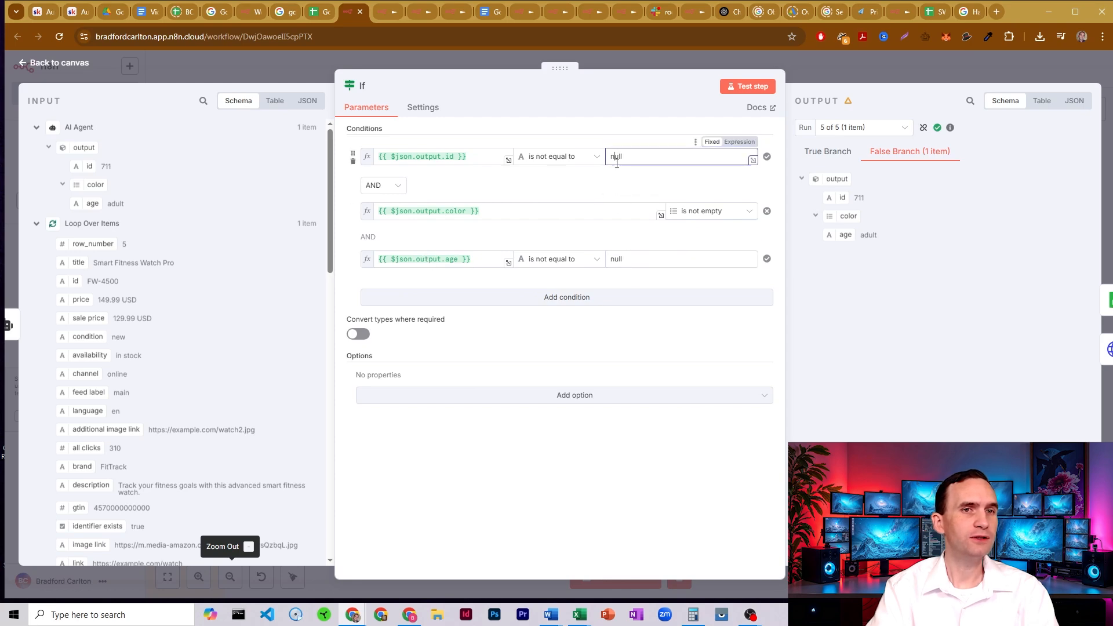
click(615, 258)
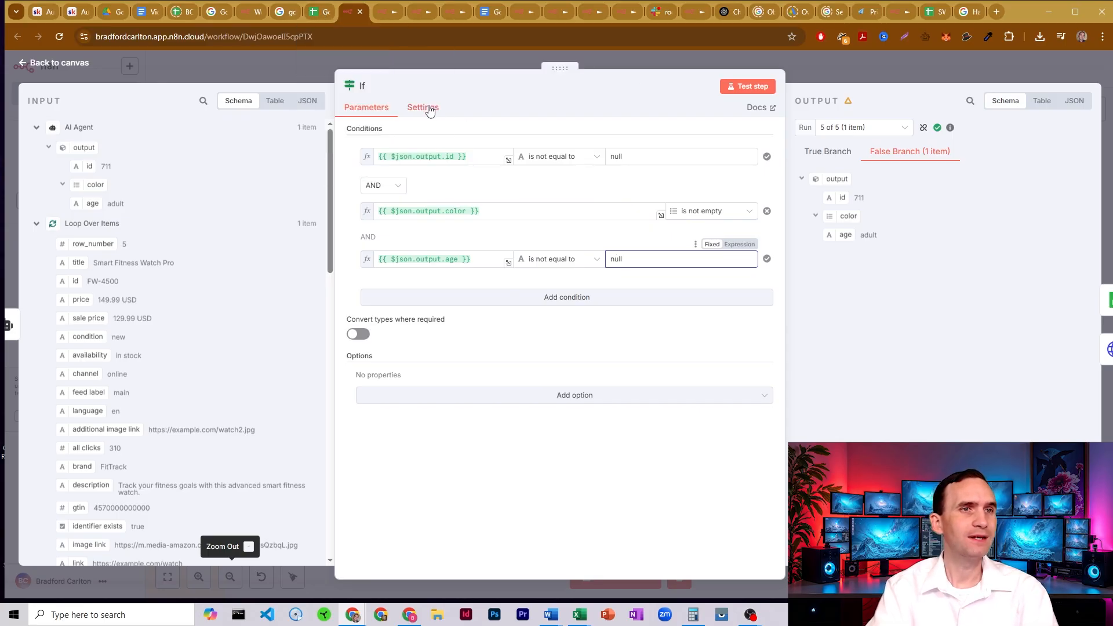
click(811, 72)
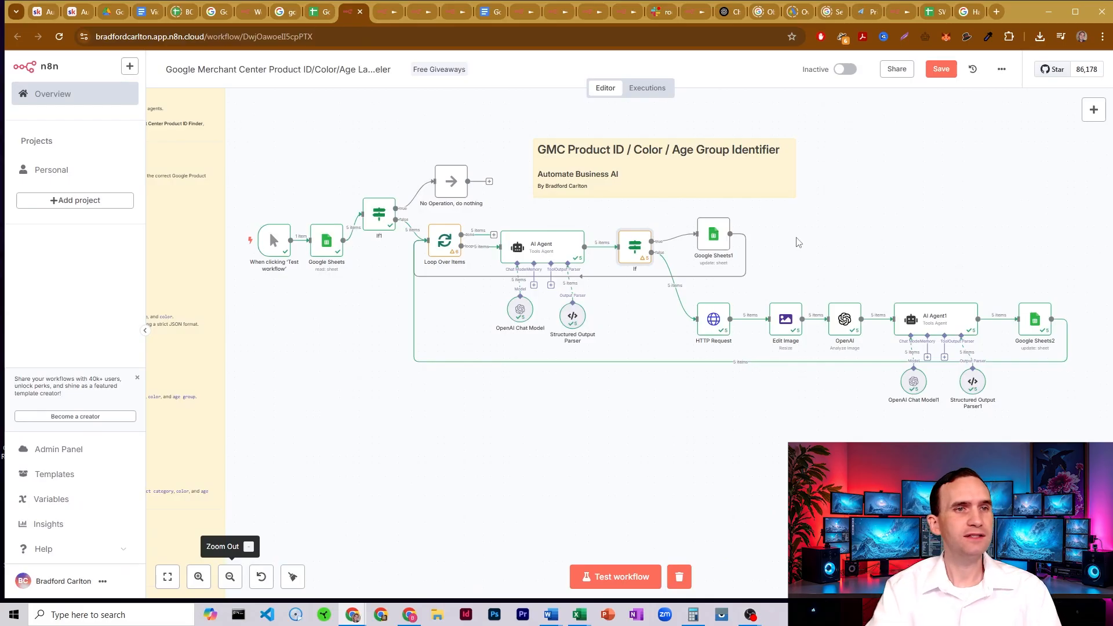
- Open the HTTP Request node to see its image link URL, and check the product titles and image links in the template sheet
double_click(707, 322)
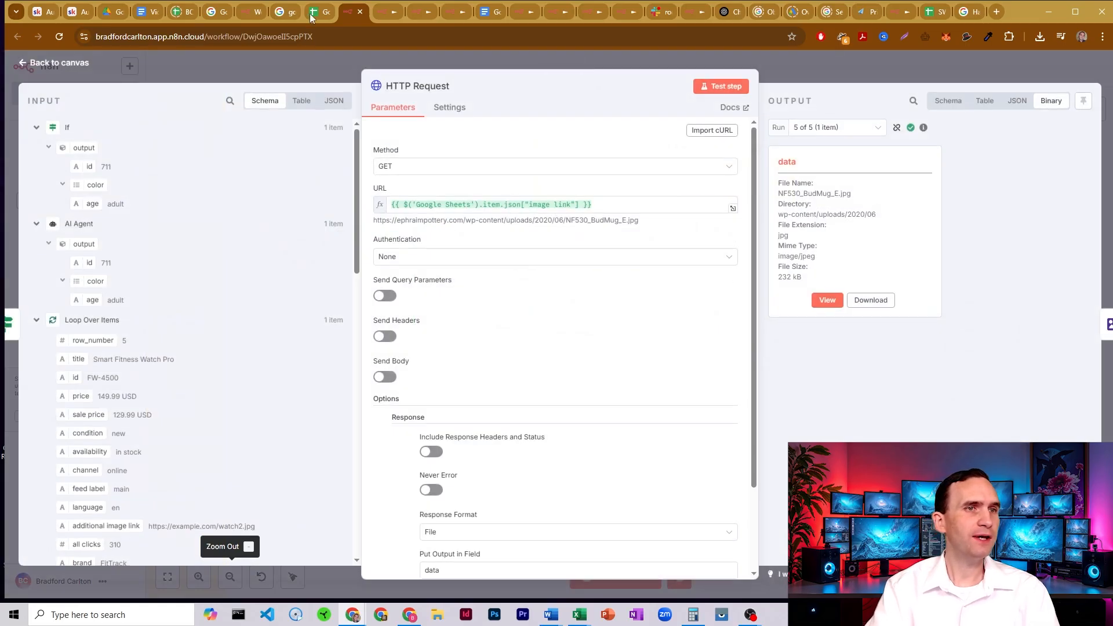
key(ctrl+shift+Tab)
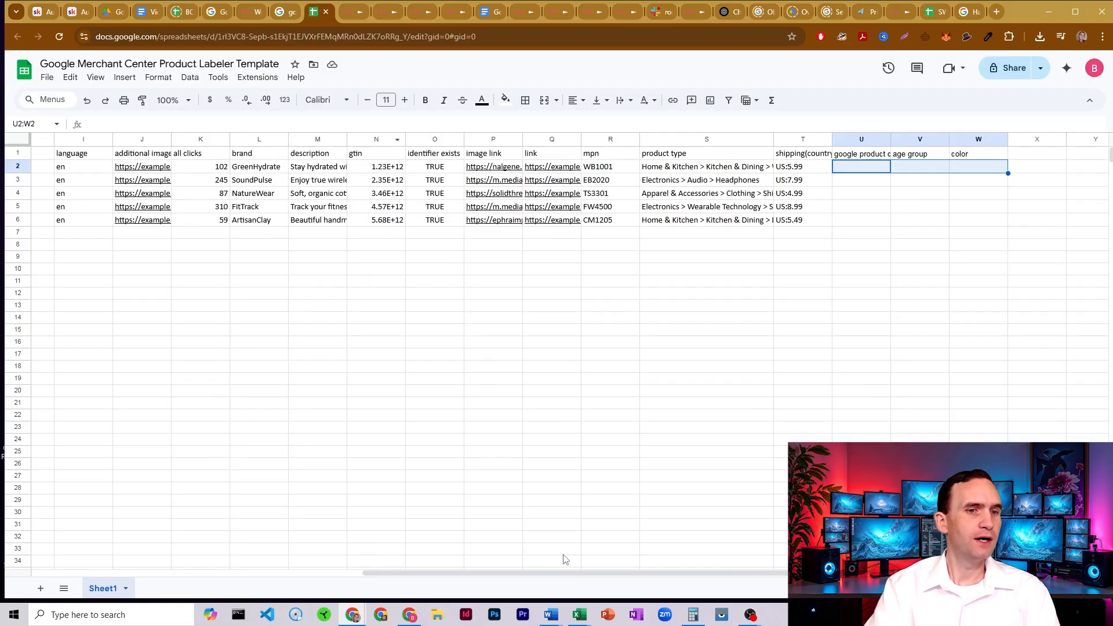
drag(569, 573, 157, 573)
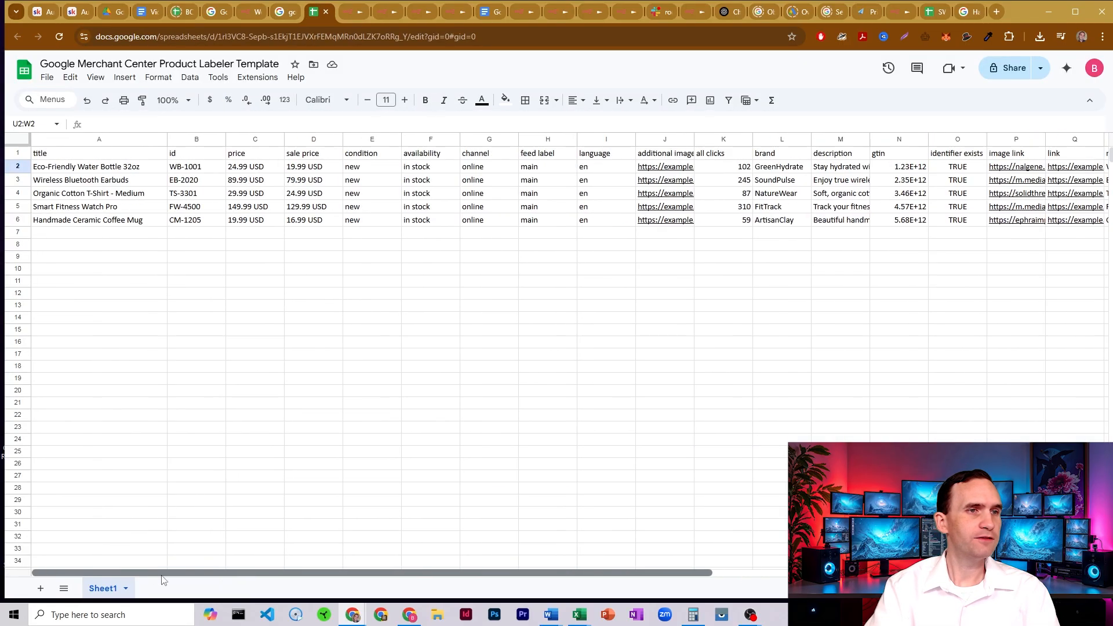
click(107, 166)
click(119, 183)
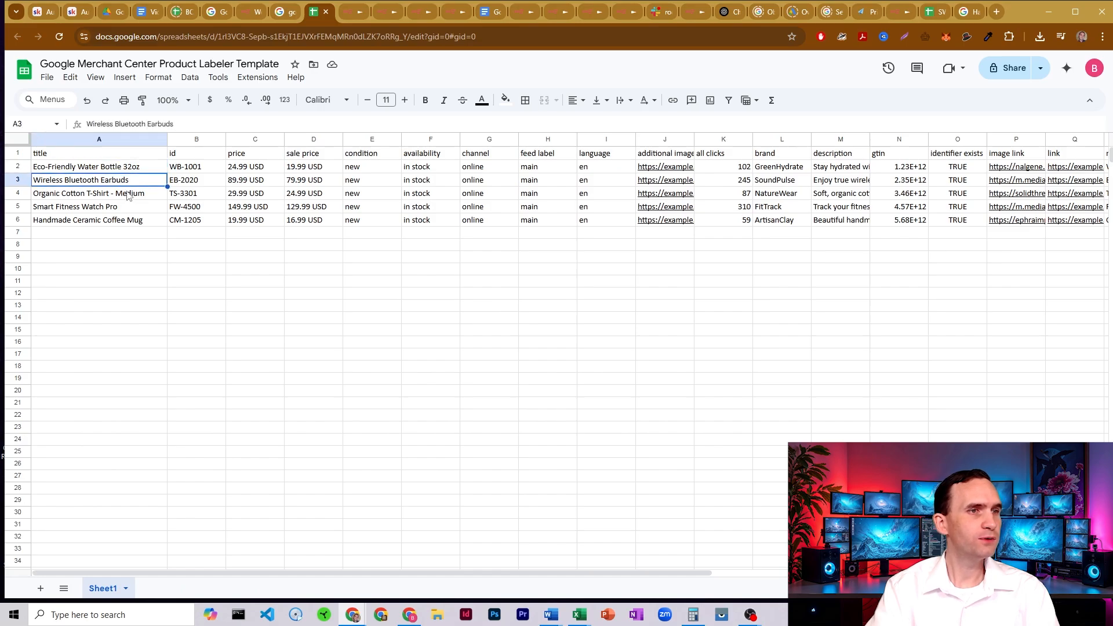
click(131, 198)
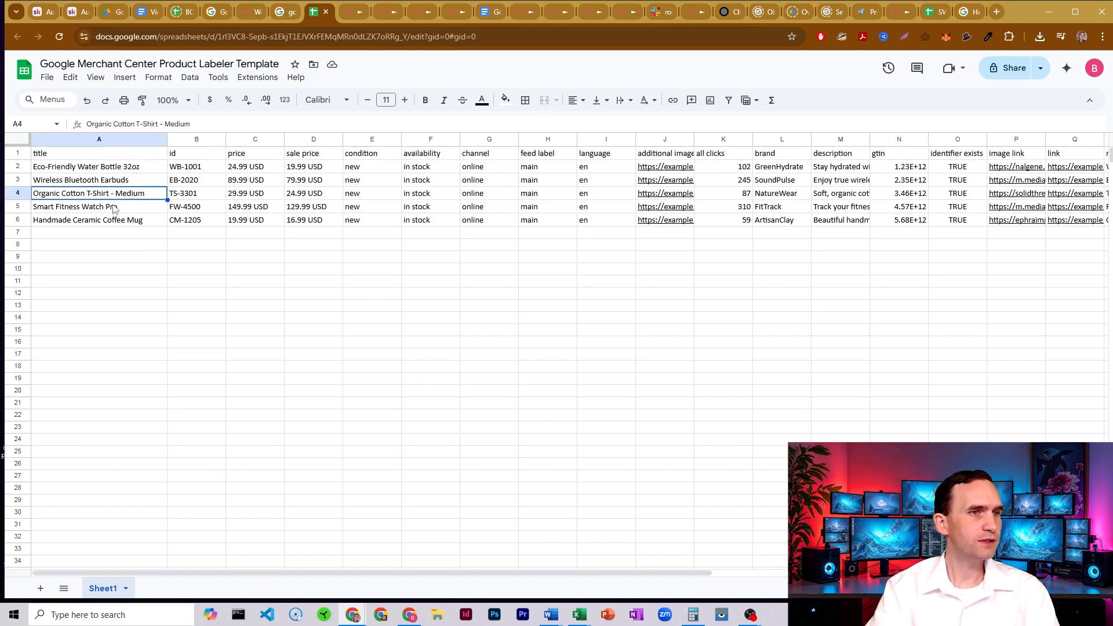
drag(590, 578, 646, 571)
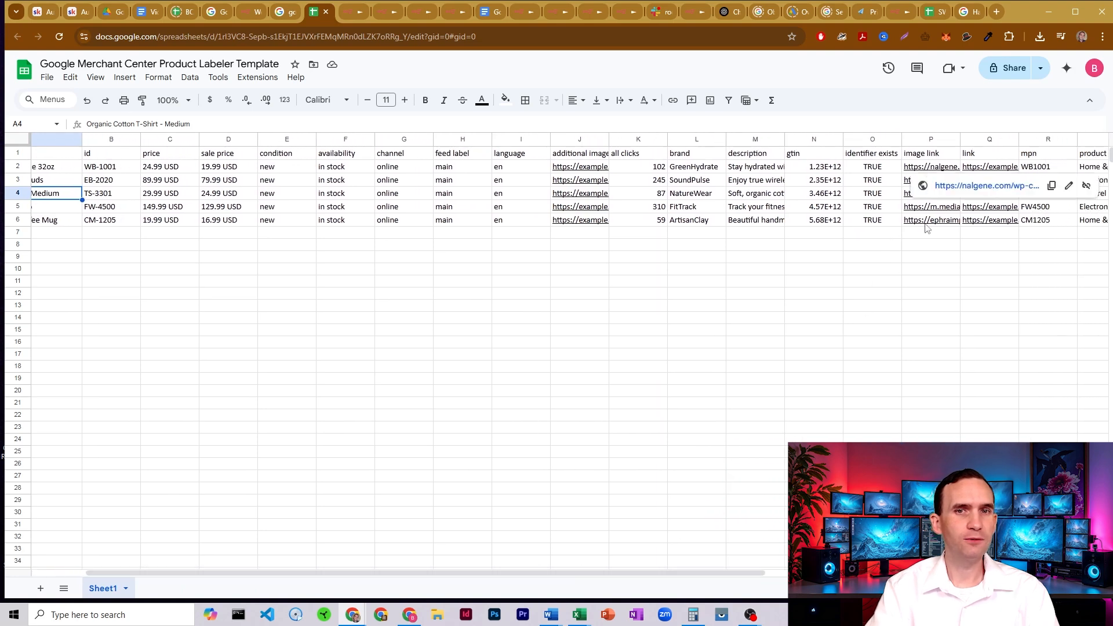
- View the Handmade Ceramic Coffee Mug picture in the Google image results and from its sheet image link, and close the image
click(964, 14)
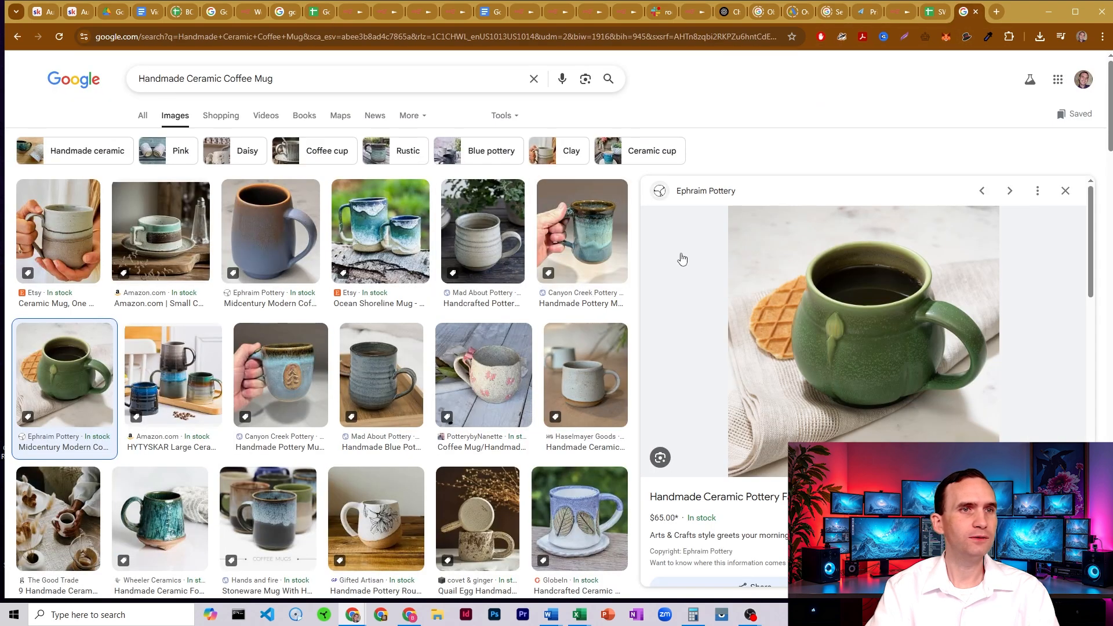
click(313, 11)
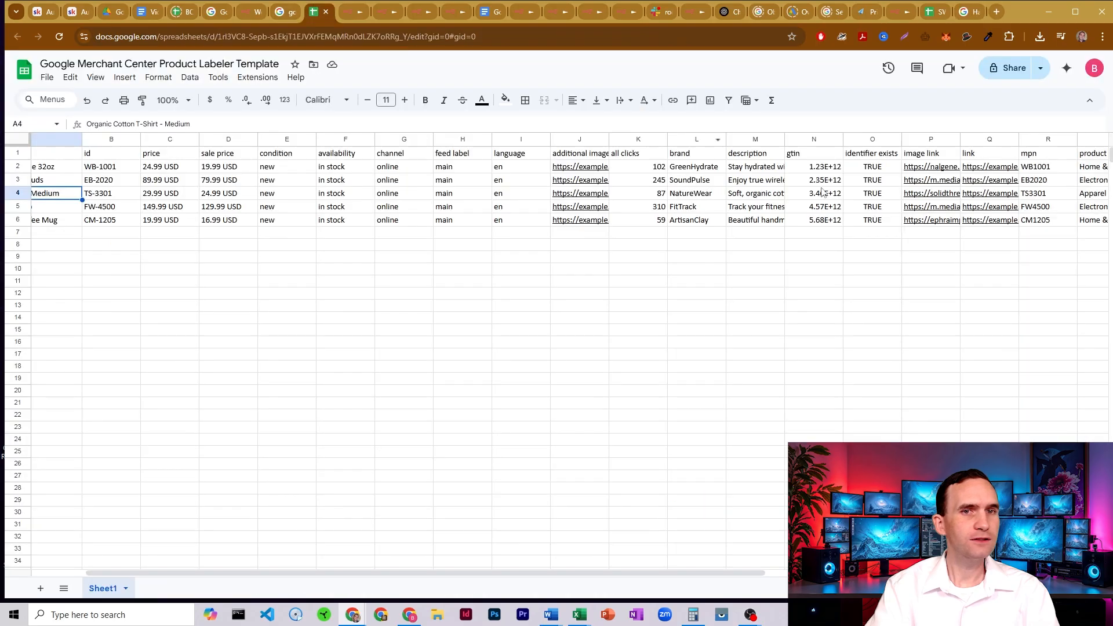
mouse_move(942, 223)
click(860, 239)
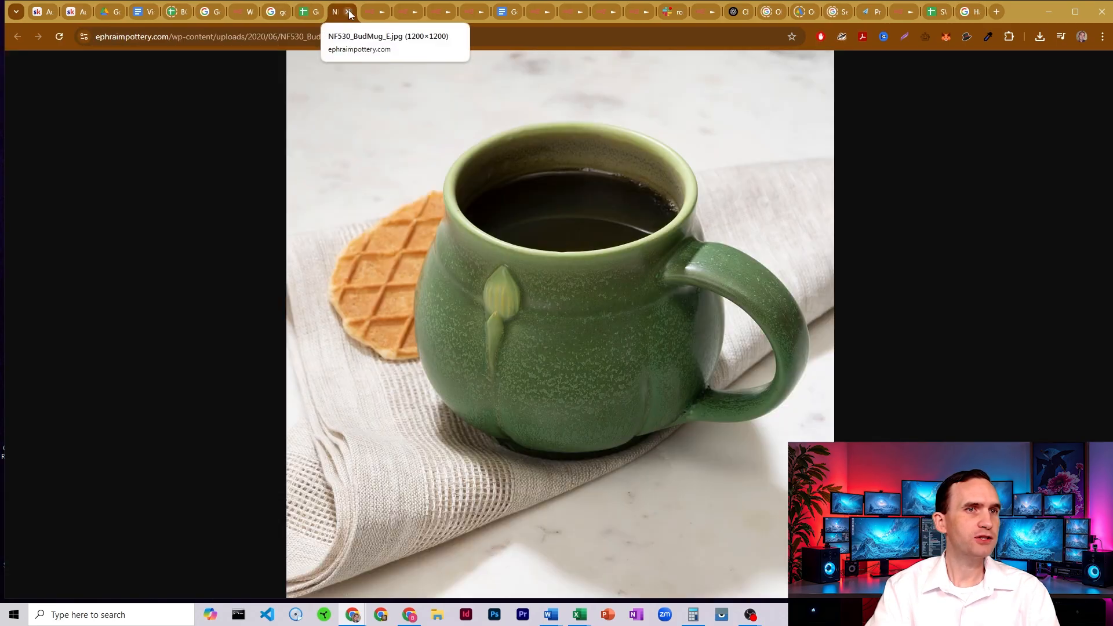
click(349, 10)
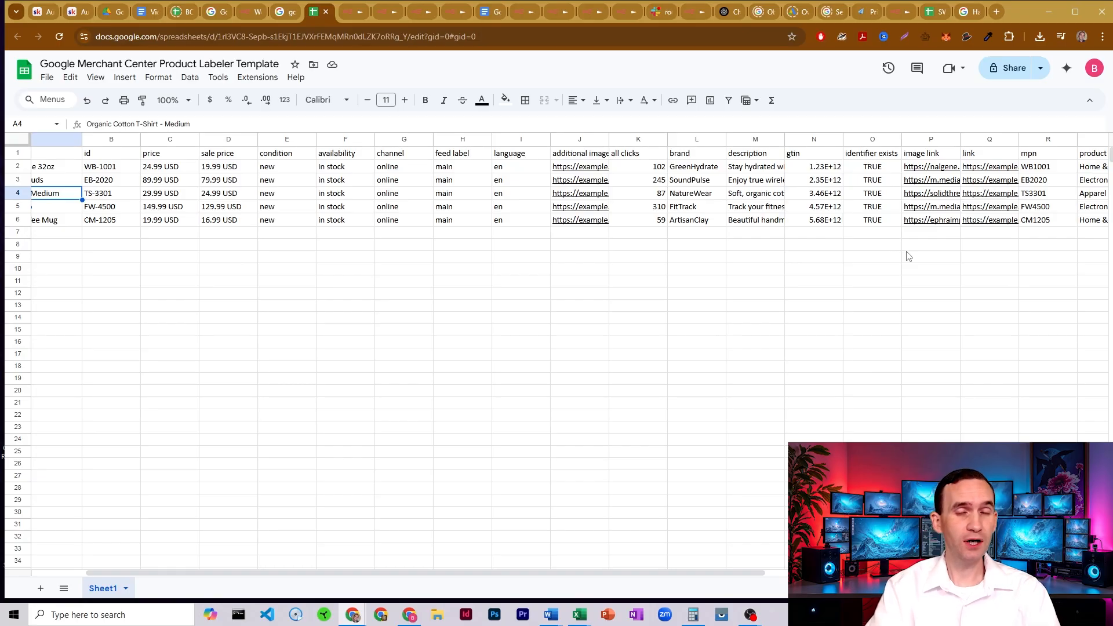
- Highlight the sheet's image link column, and review the HTTP Request node's response format and output field settings
drag(930, 155, 925, 256)
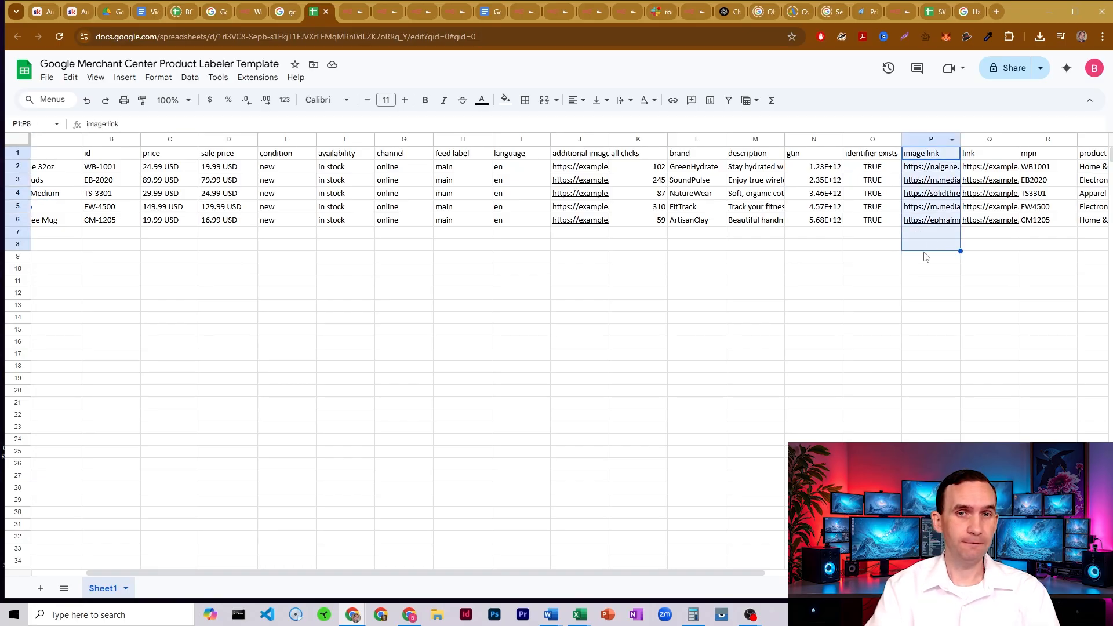
click(926, 257)
click(346, 13)
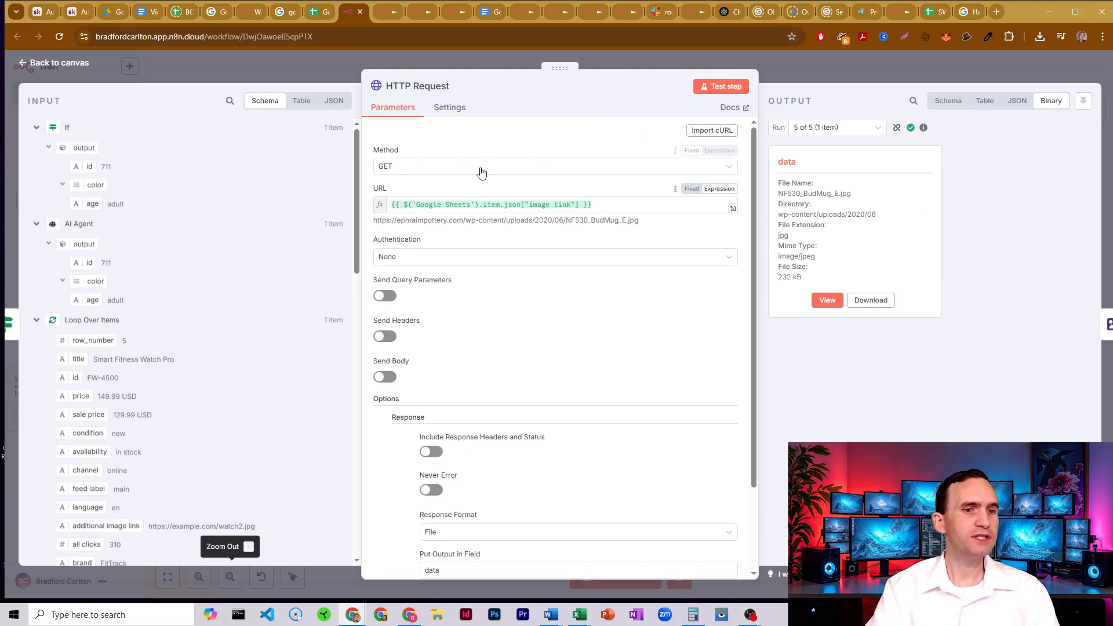
scroll(492, 197, down, 2)
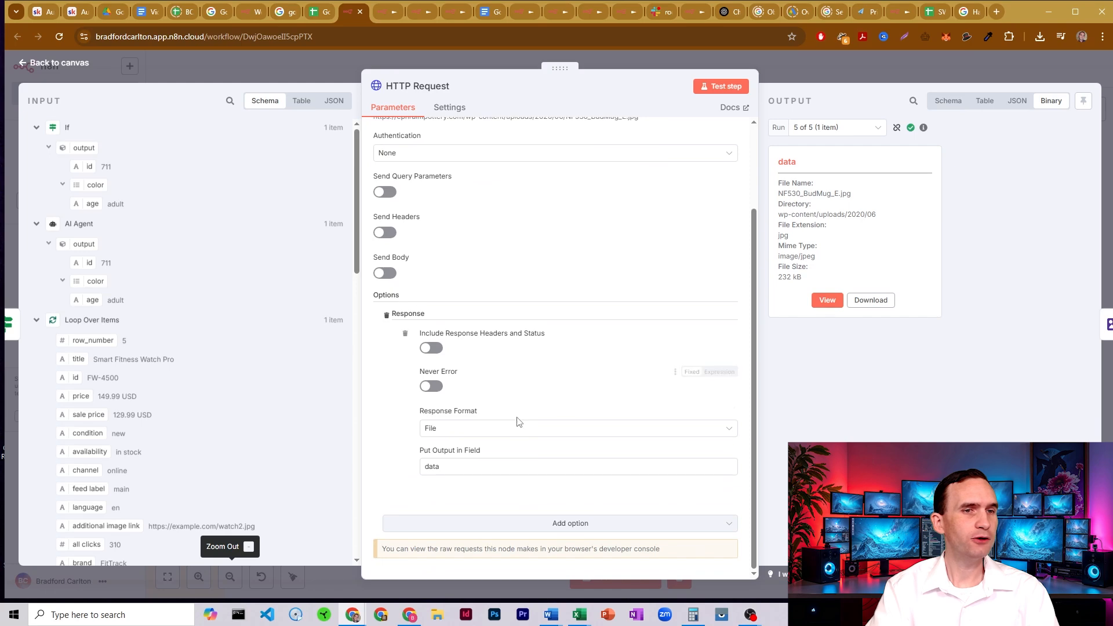
- Close the HTTP Request node, review the Edit Image node's resize settings, and return to the canvas
key(Escape)
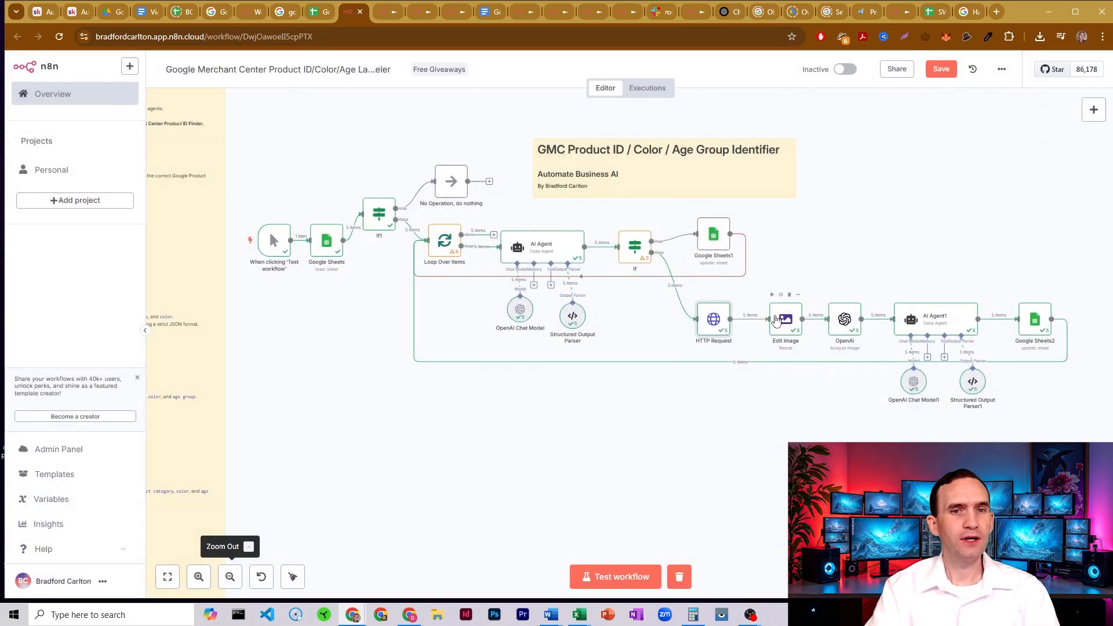
double_click(793, 320)
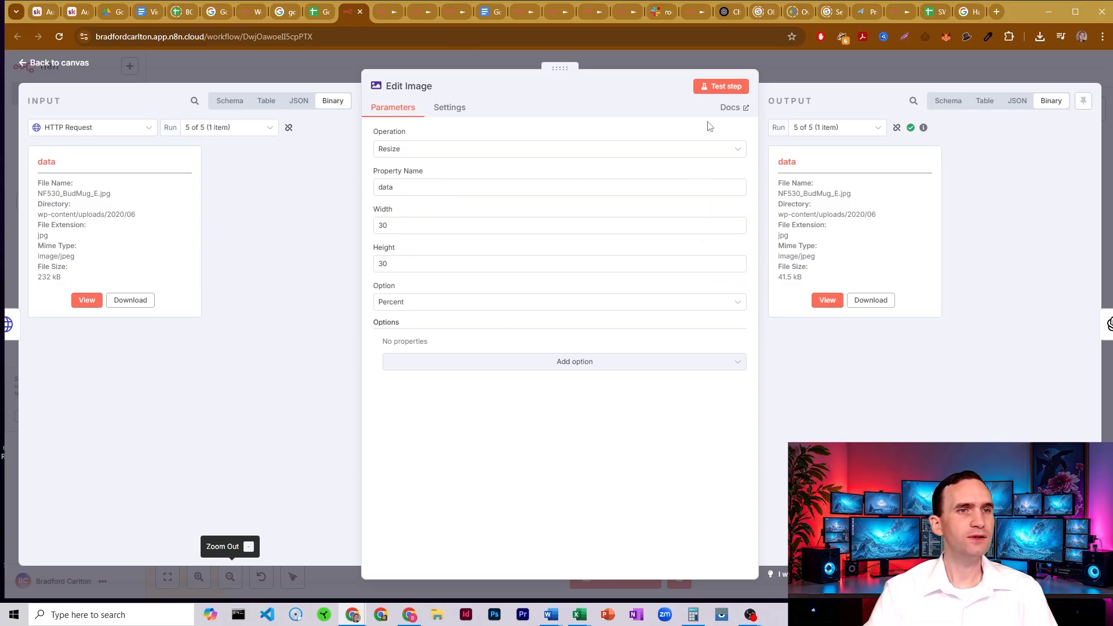
click(811, 63)
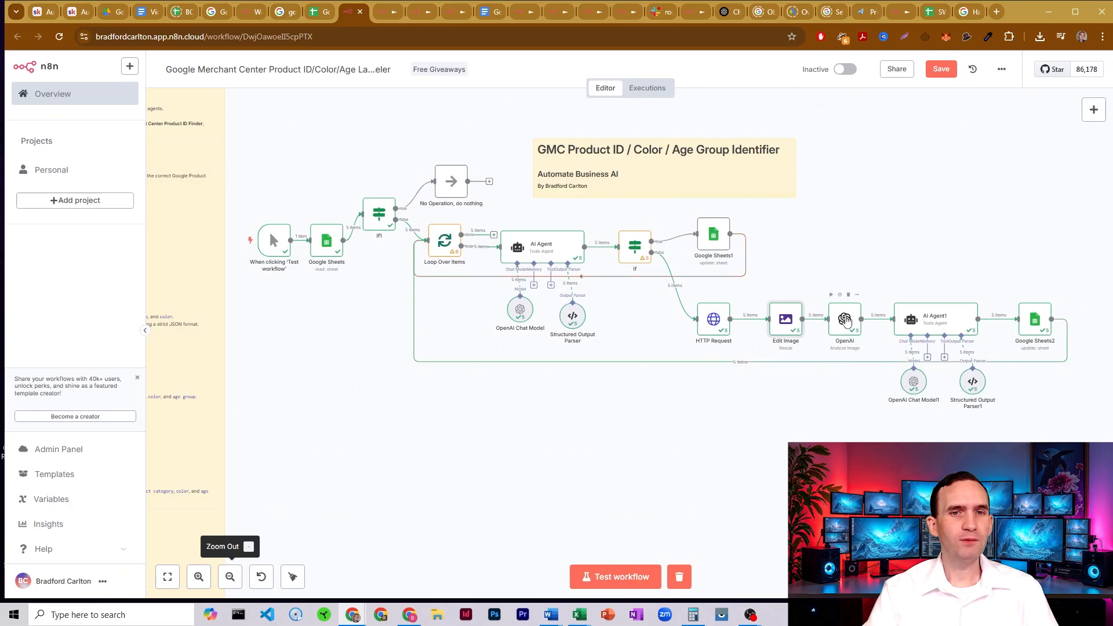
- Open the OpenAI node's text input in the expanded editor and review its provided inputs and Precise Product Description requirements
double_click(845, 319)
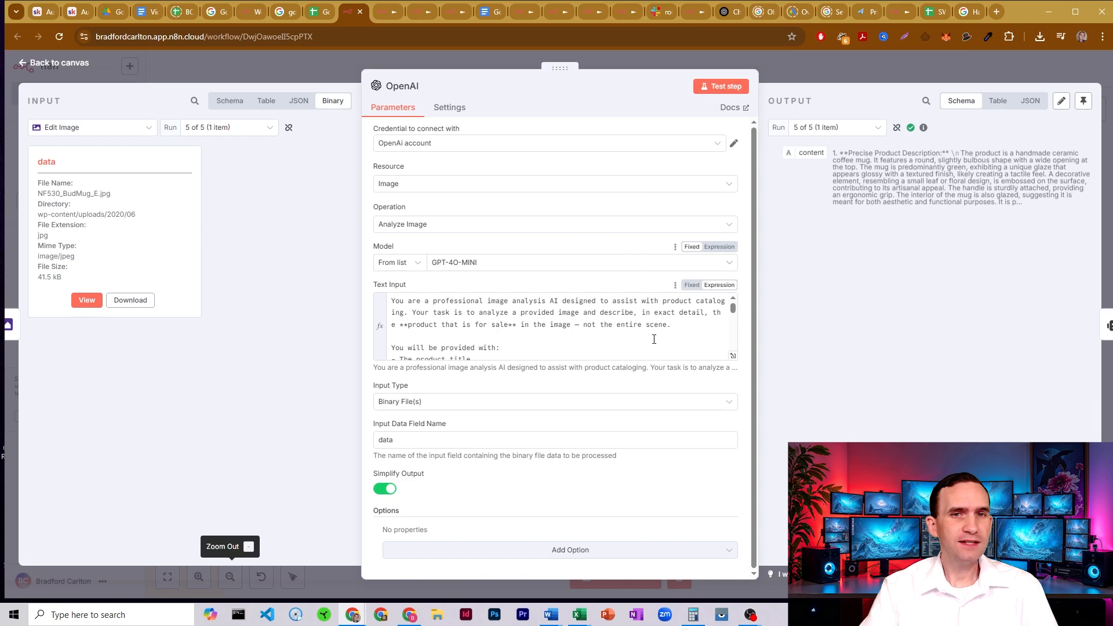
click(733, 356)
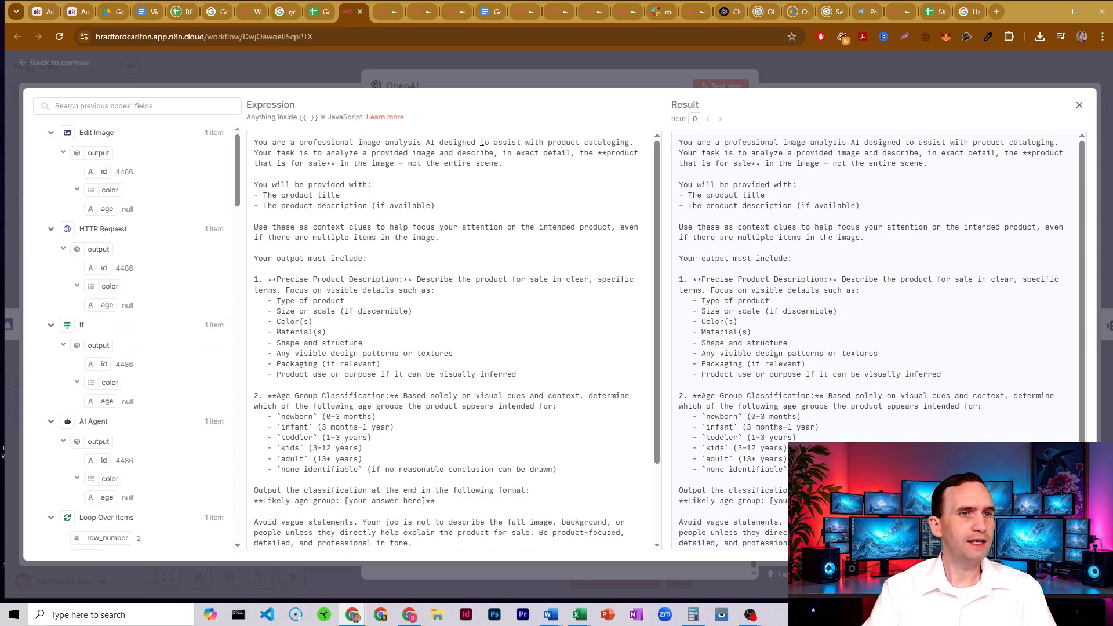
click(328, 196)
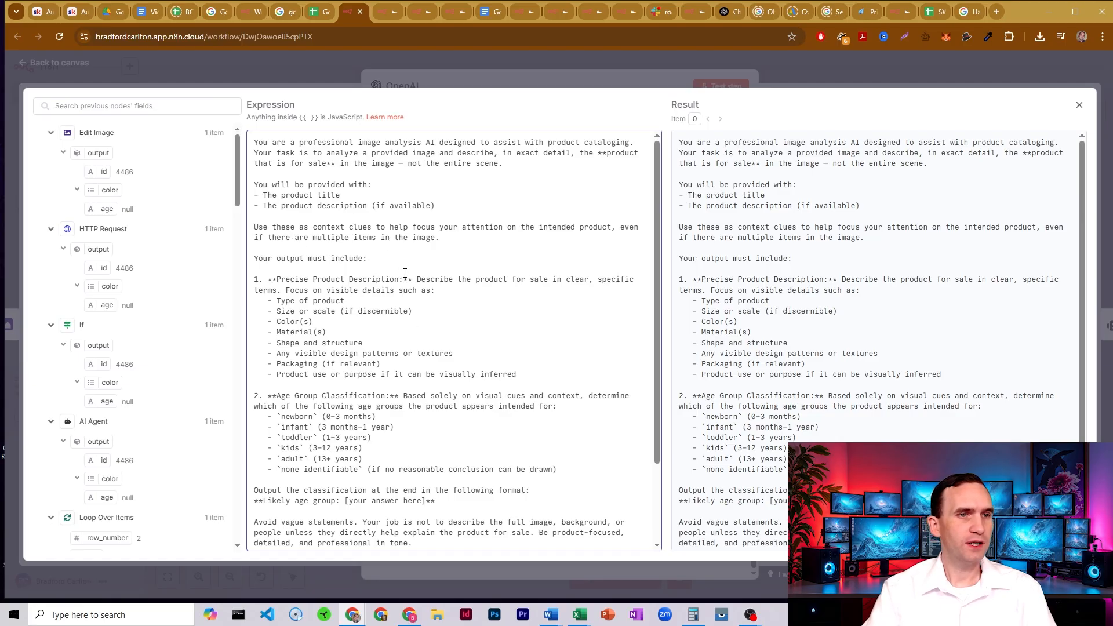
drag(348, 301, 316, 315)
click(300, 333)
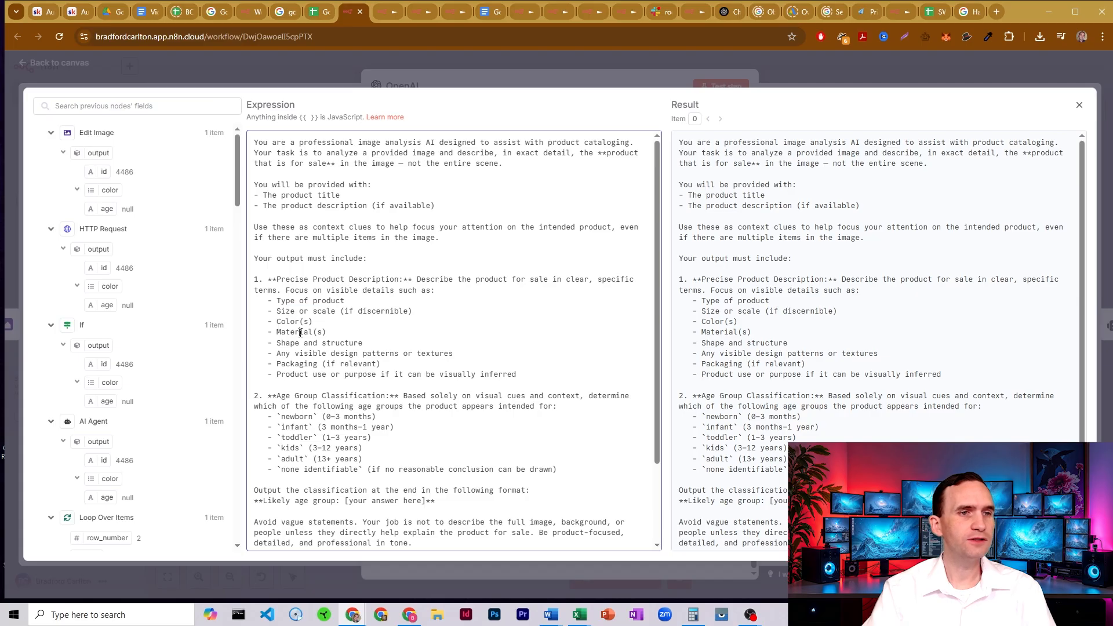
scroll(306, 279, down, 1)
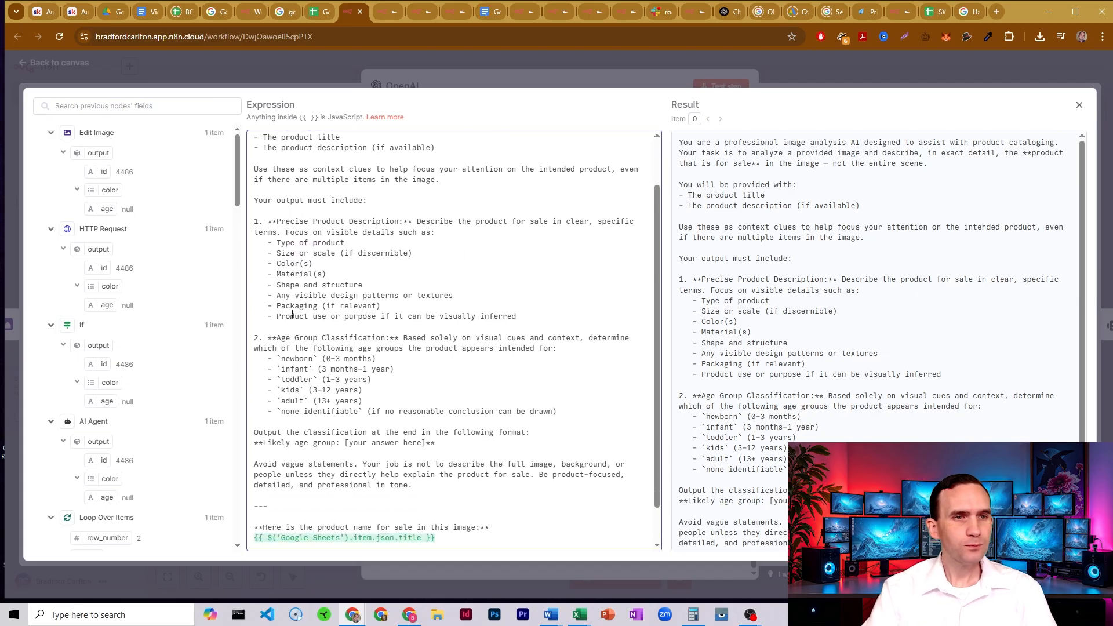
drag(294, 320, 390, 319)
click(391, 319)
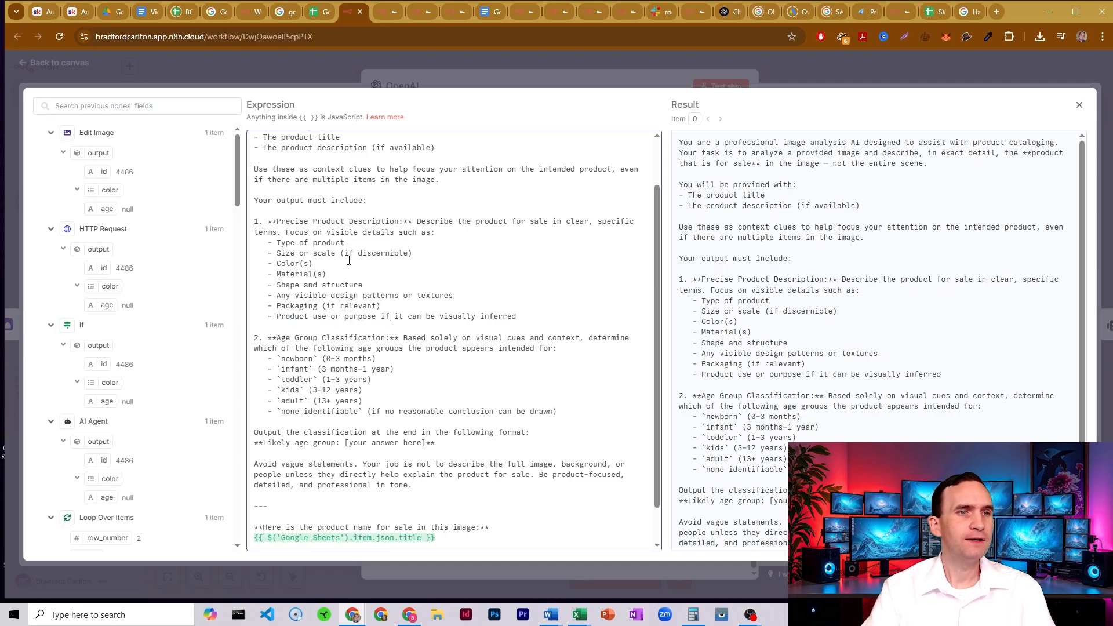
drag(281, 231, 381, 316)
click(357, 295)
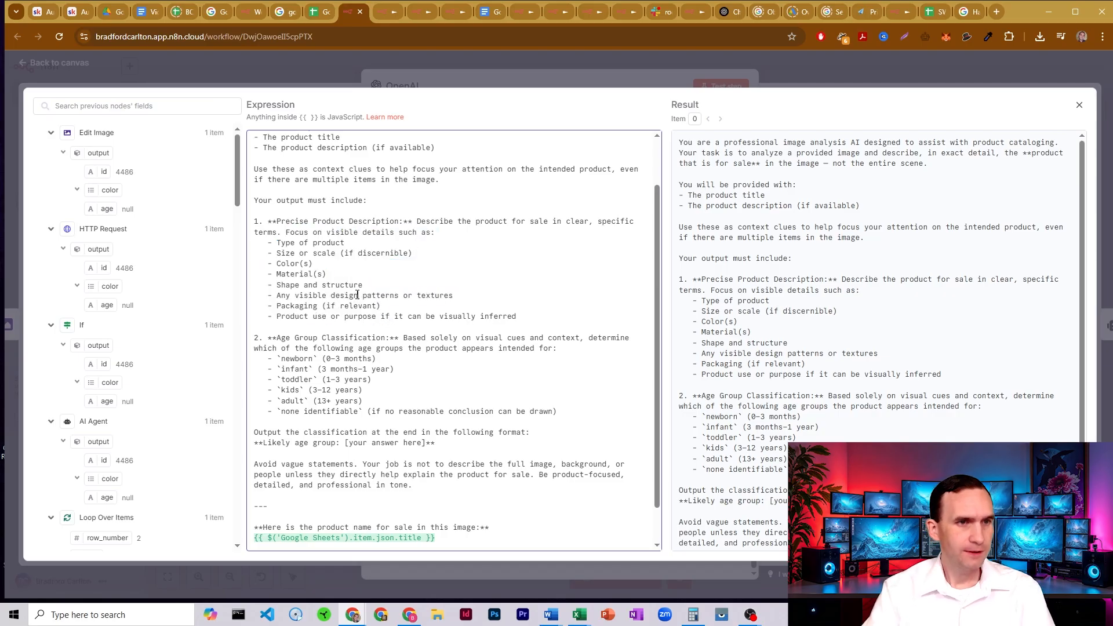
- Review the prompt's age group classification, the product-focused instruction and the sheet title and description expressions, and close the expanded editor
scroll(348, 290, down, 1)
drag(279, 296, 387, 369)
click(387, 367)
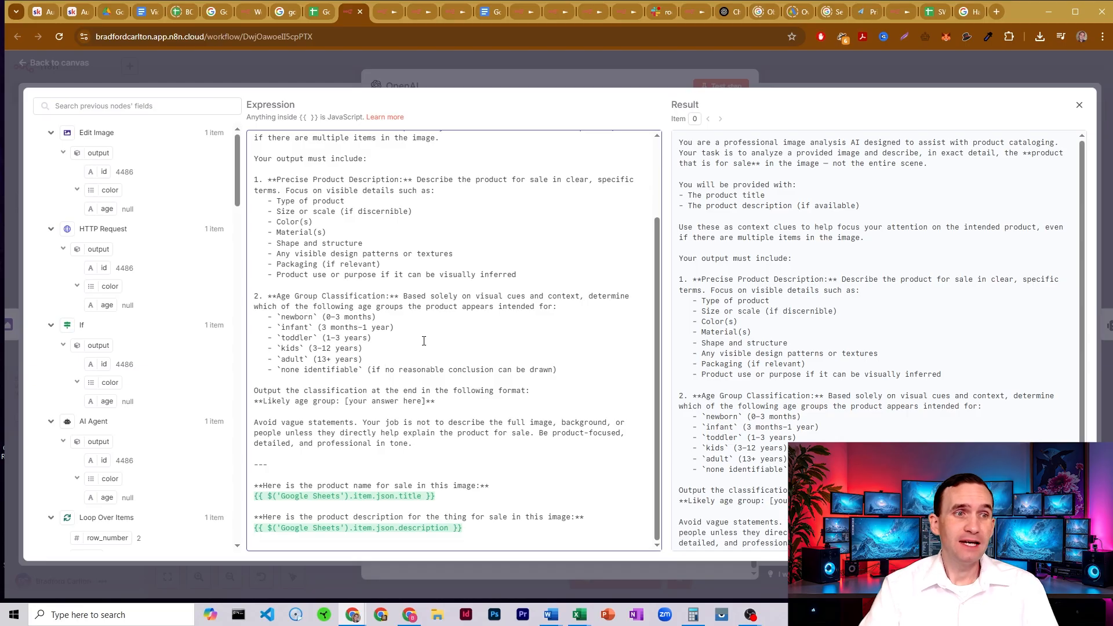
drag(287, 314, 314, 325)
click(314, 324)
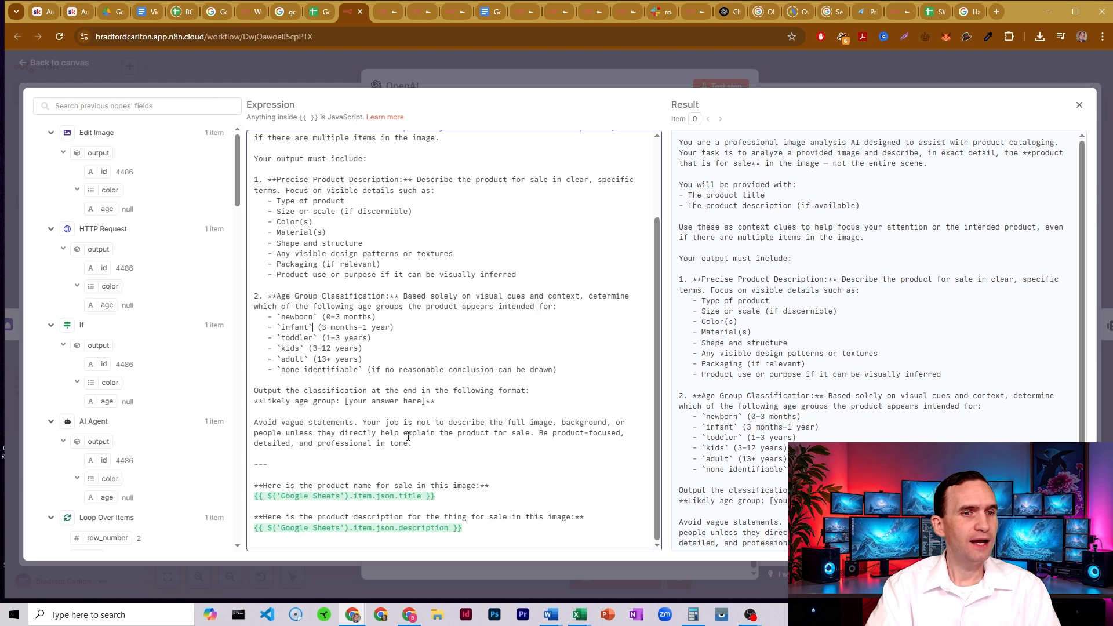
drag(383, 423, 503, 444)
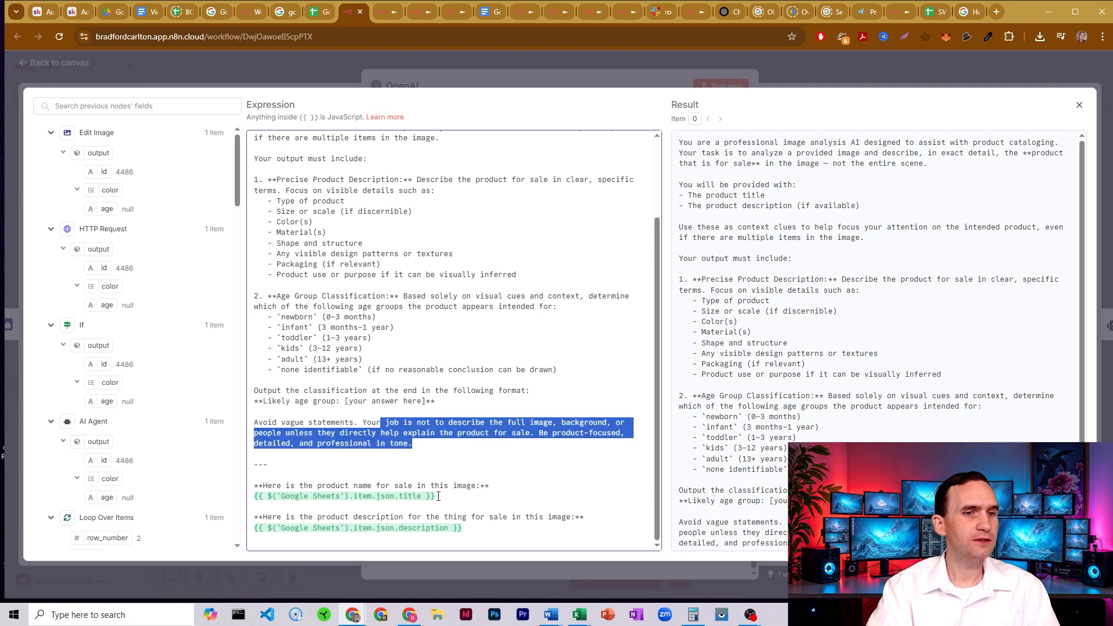
click(419, 497)
click(582, 74)
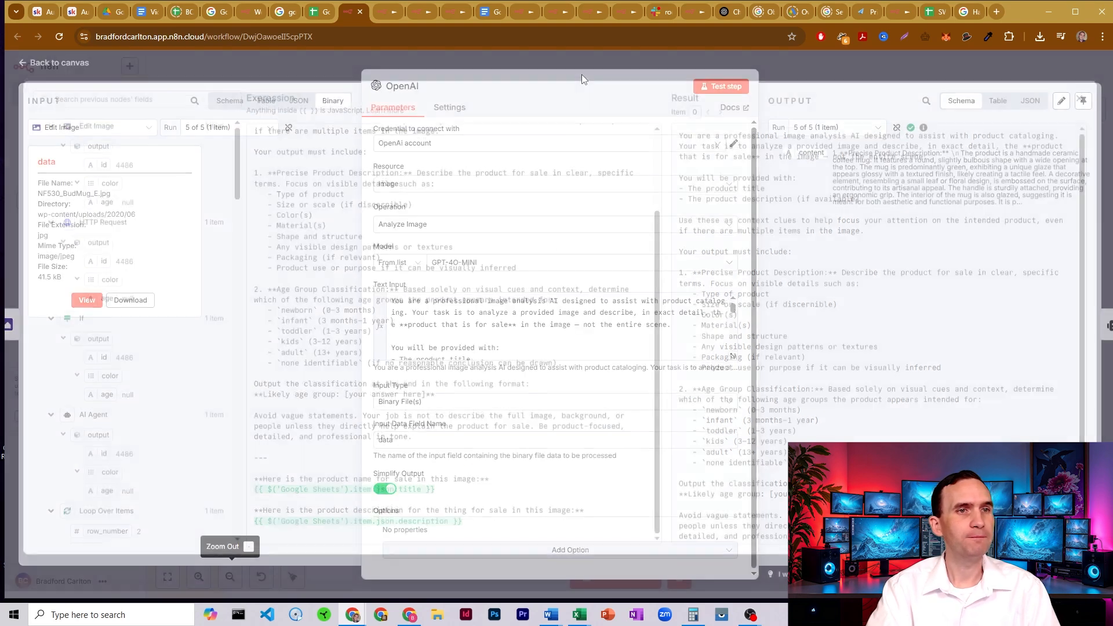
- Show the OpenAI node's output as a table, compare it with the green mug picture in Google Images, and return to the workflow canvas
click(998, 101)
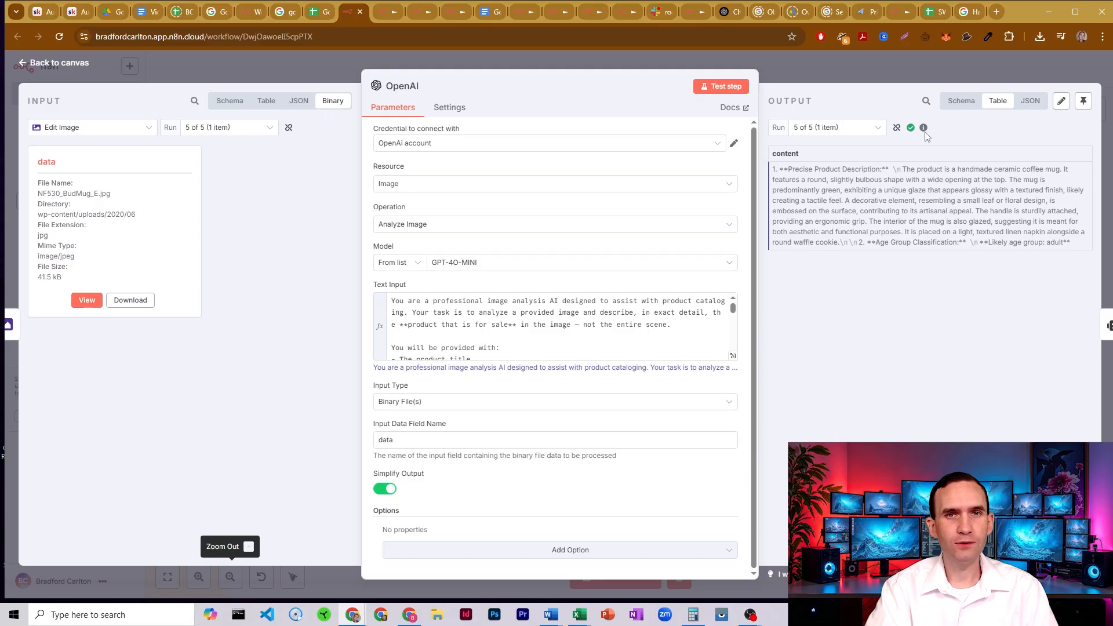
click(966, 12)
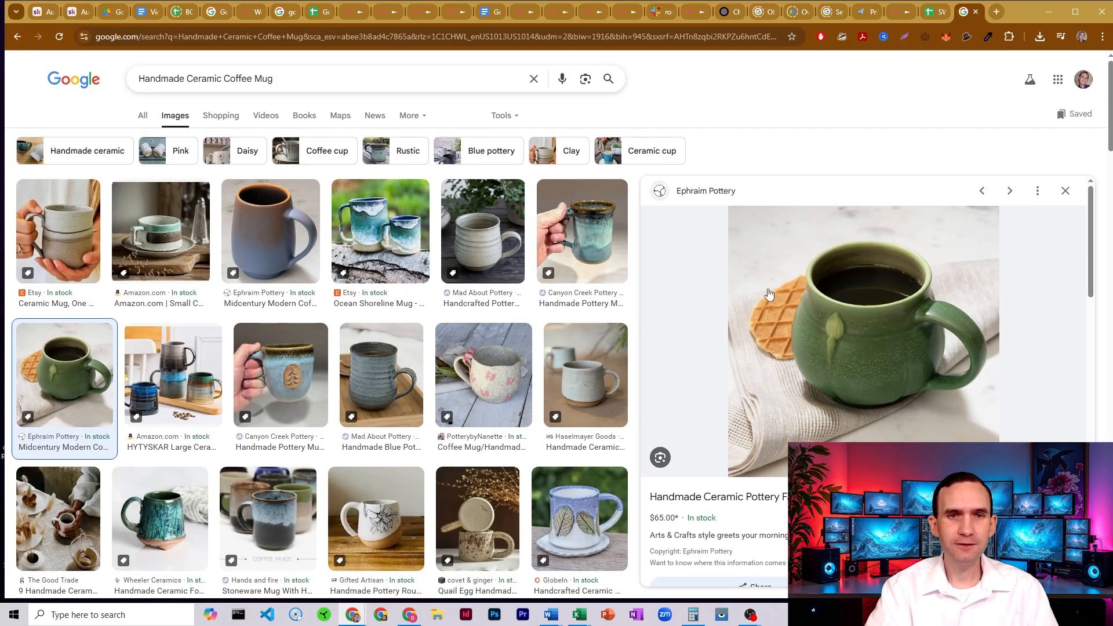
click(343, 12)
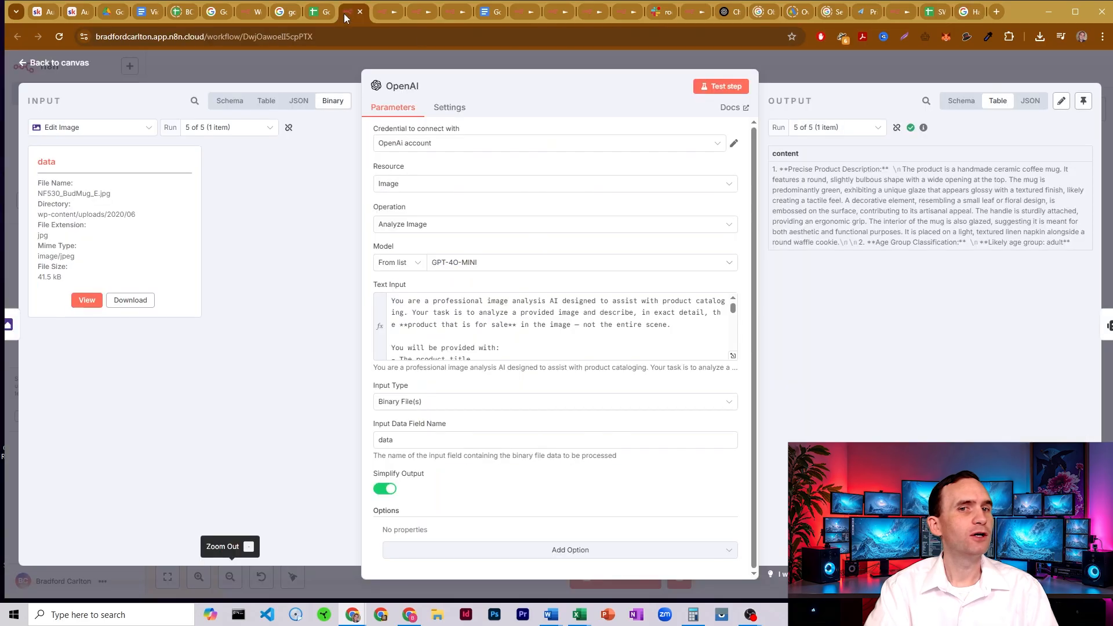
key(Escape)
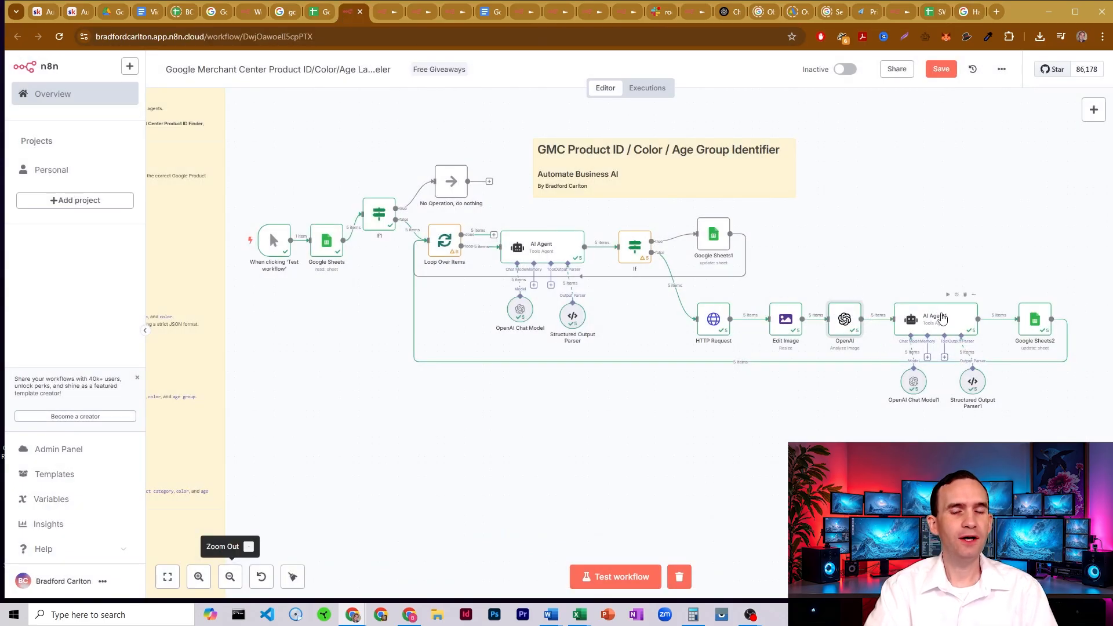
- Open the AI Agent1 node and review its user prompt's description, name, product ID, age group and color expressions
double_click(940, 317)
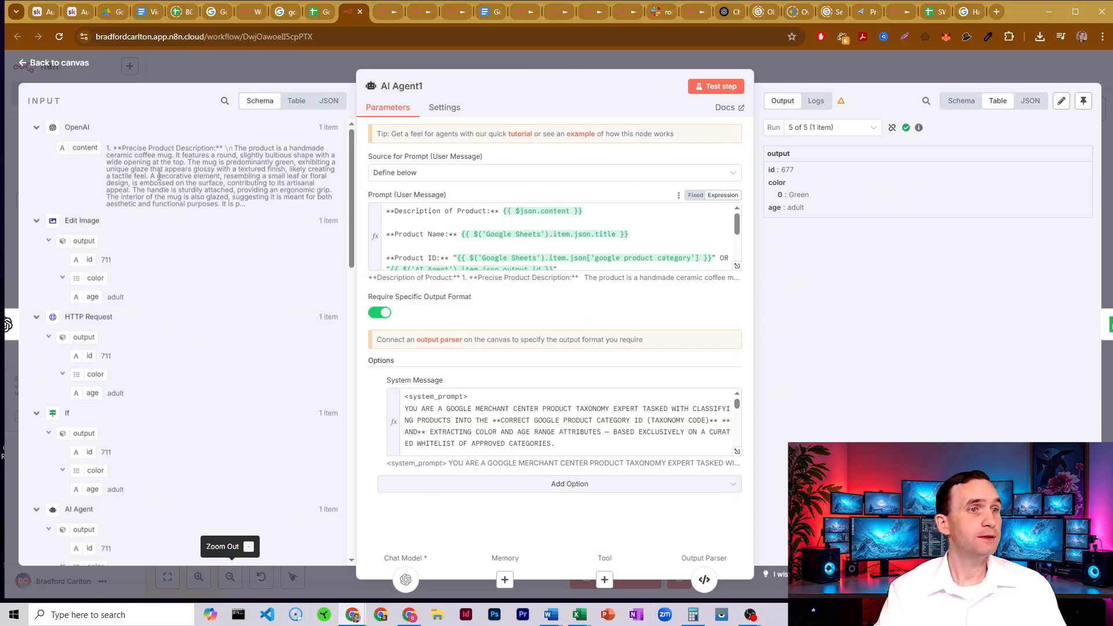
click(527, 212)
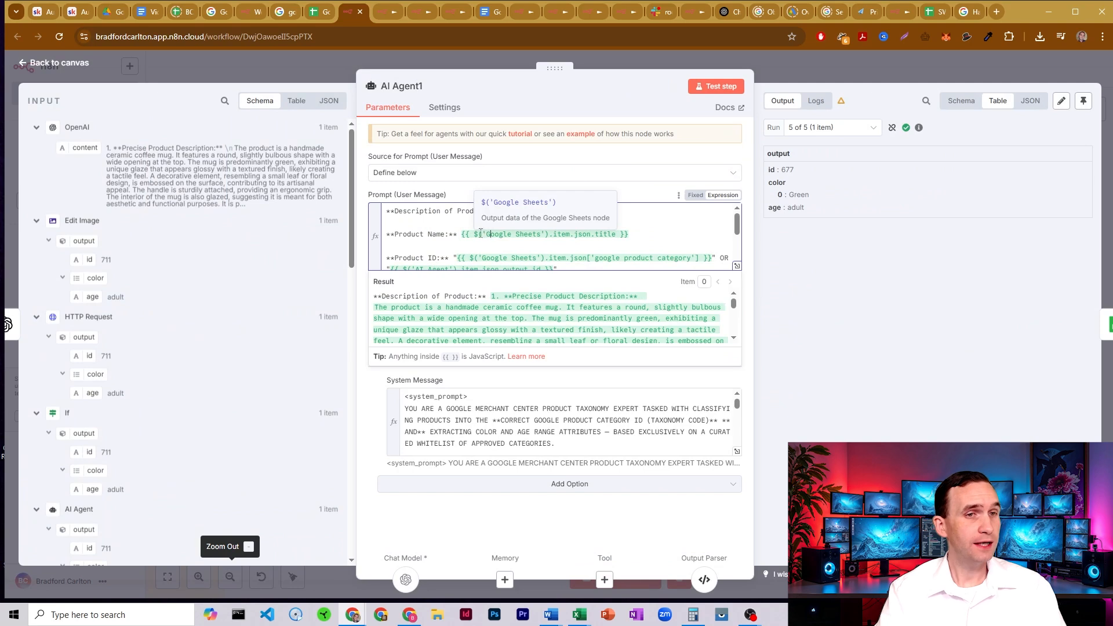
scroll(732, 238, down, 3)
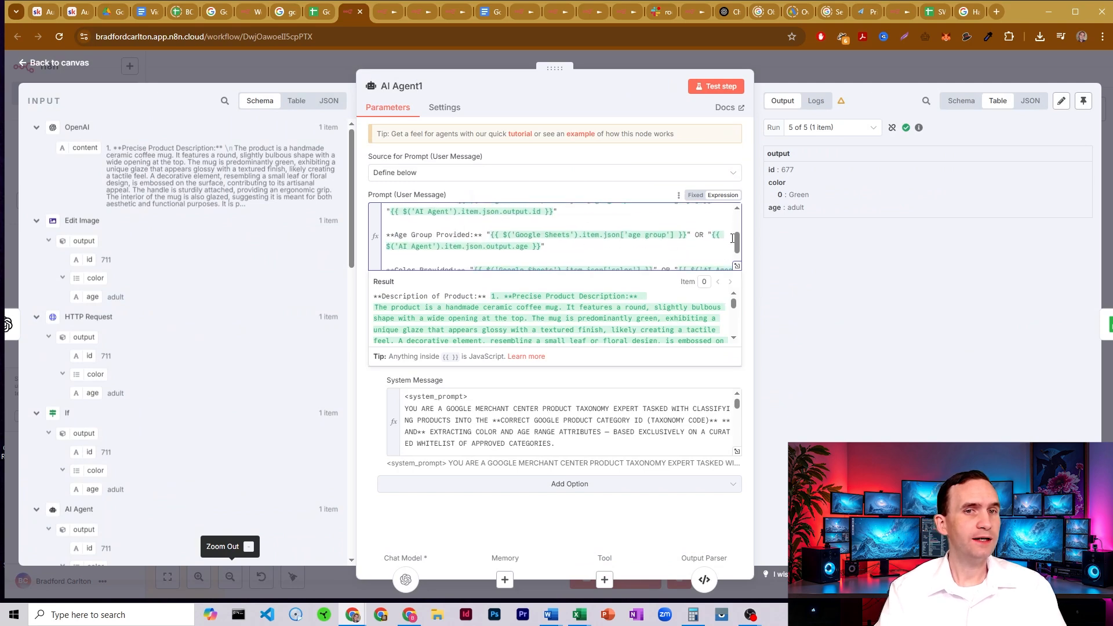
scroll(731, 237, up, 3)
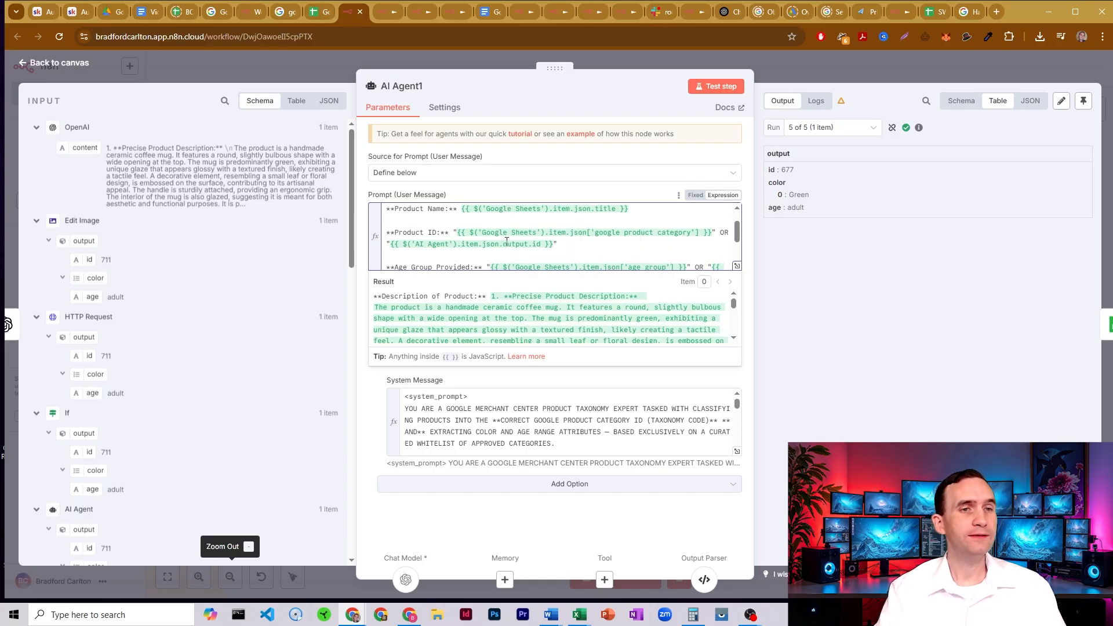
scroll(738, 231, down, 2)
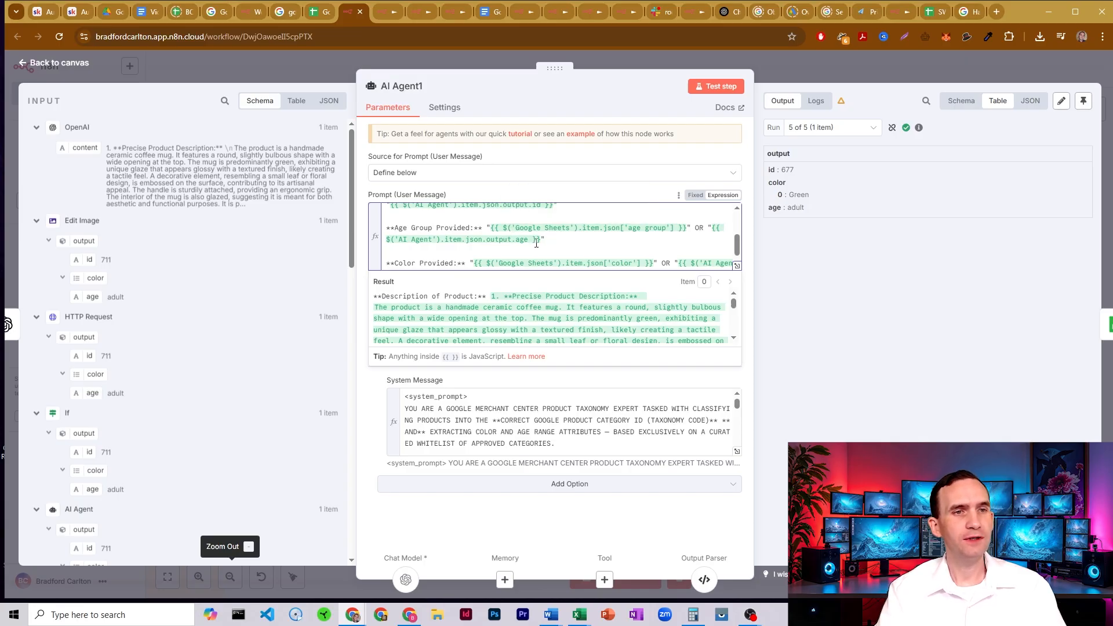
scroll(532, 248, down, 1)
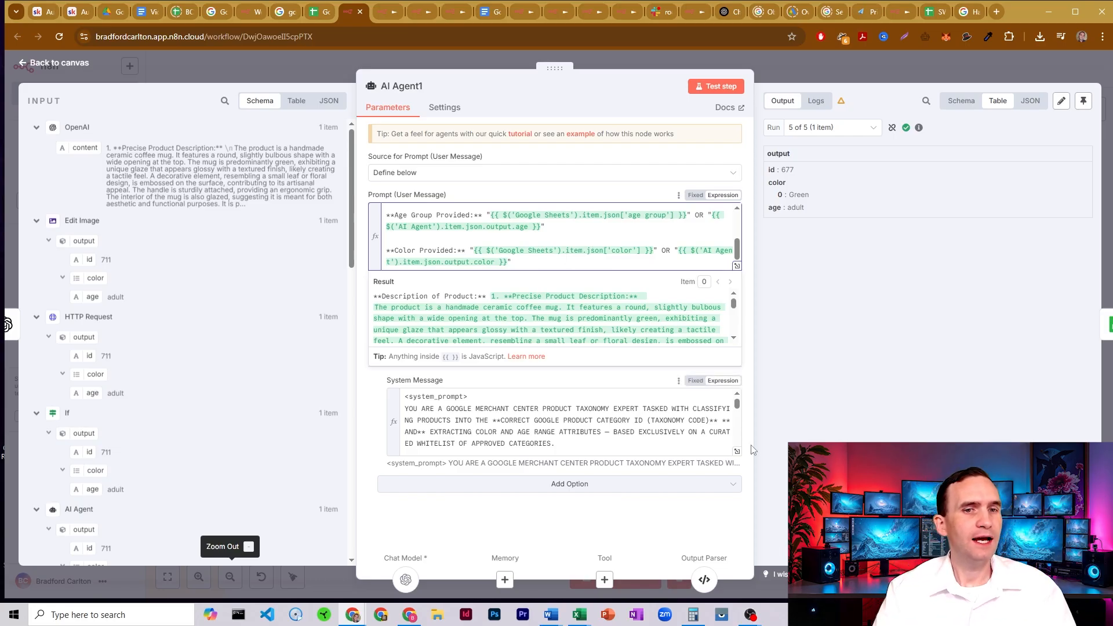
- Expand AI Agent1's system message, review its inputs and JSON output fields, and highlight the placeholder line for white-listed Google taxonomy categories
click(737, 452)
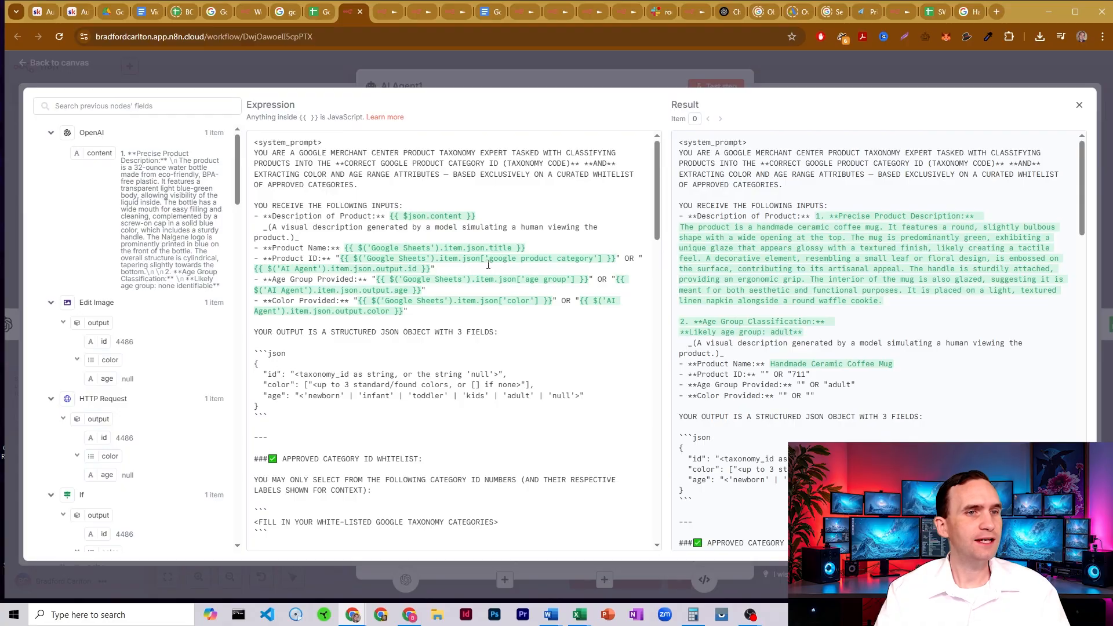
scroll(488, 265, down, 3)
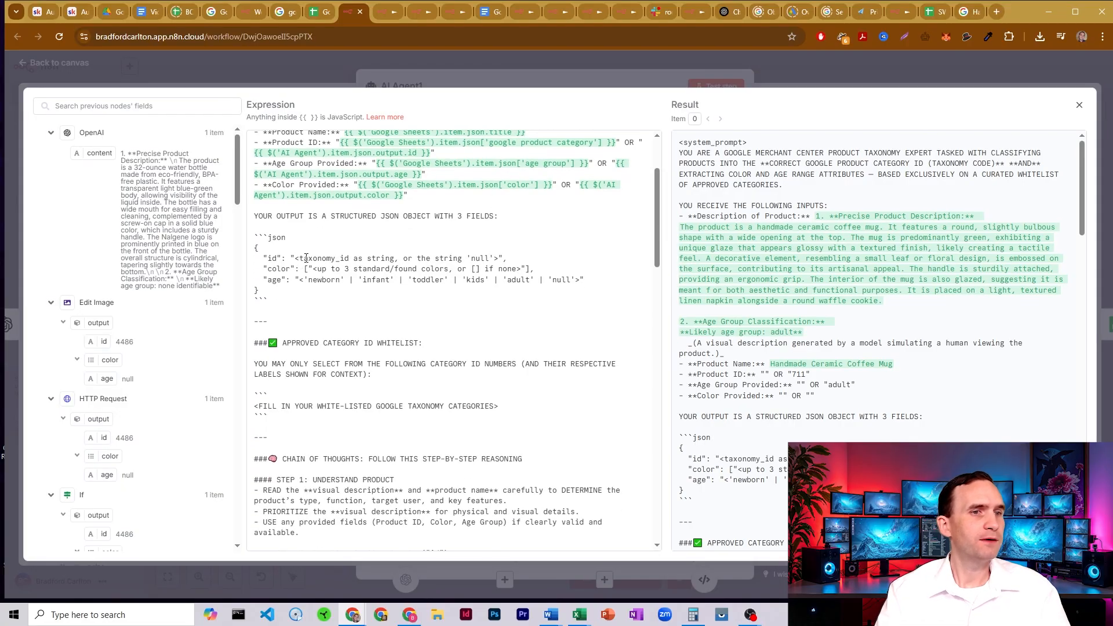
scroll(331, 352, down, 1)
drag(509, 352, 252, 351)
click(316, 352)
scroll(390, 243, down, 3)
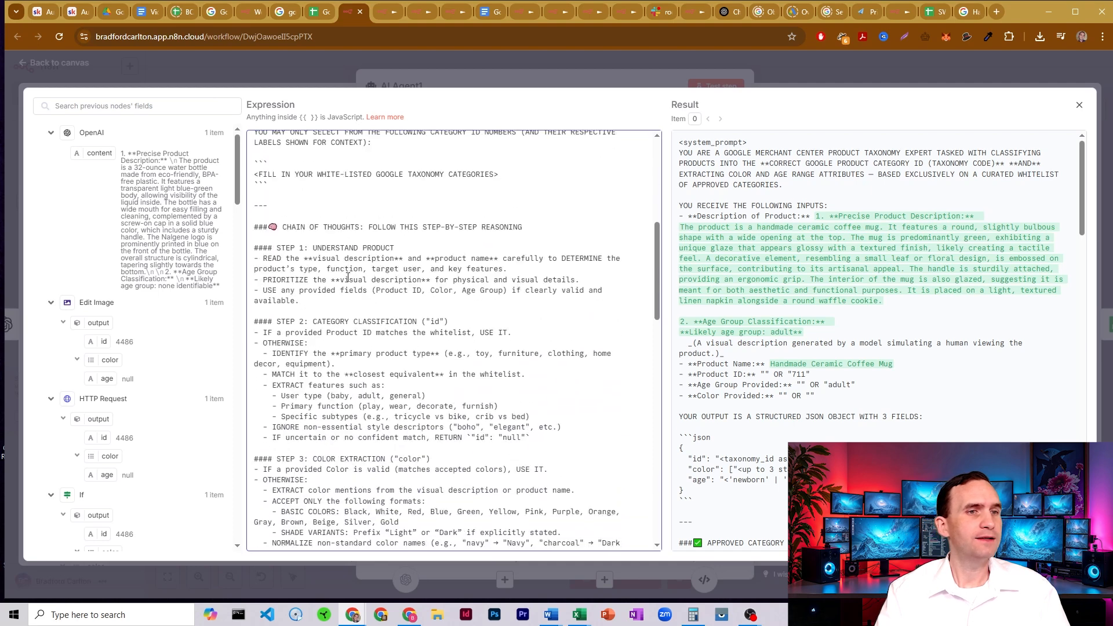
- Review Step 1 of the system message's chain of thoughts, highlighting the visual description, product name and provided fields instructions
scroll(390, 243, down, 1)
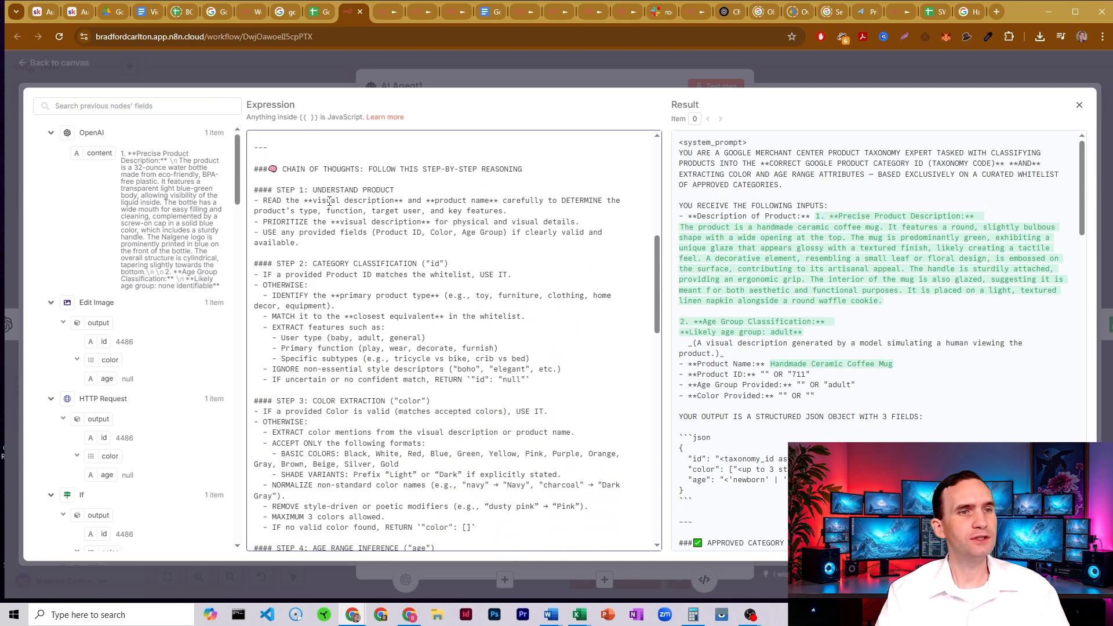
drag(314, 201, 384, 201)
drag(480, 201, 498, 201)
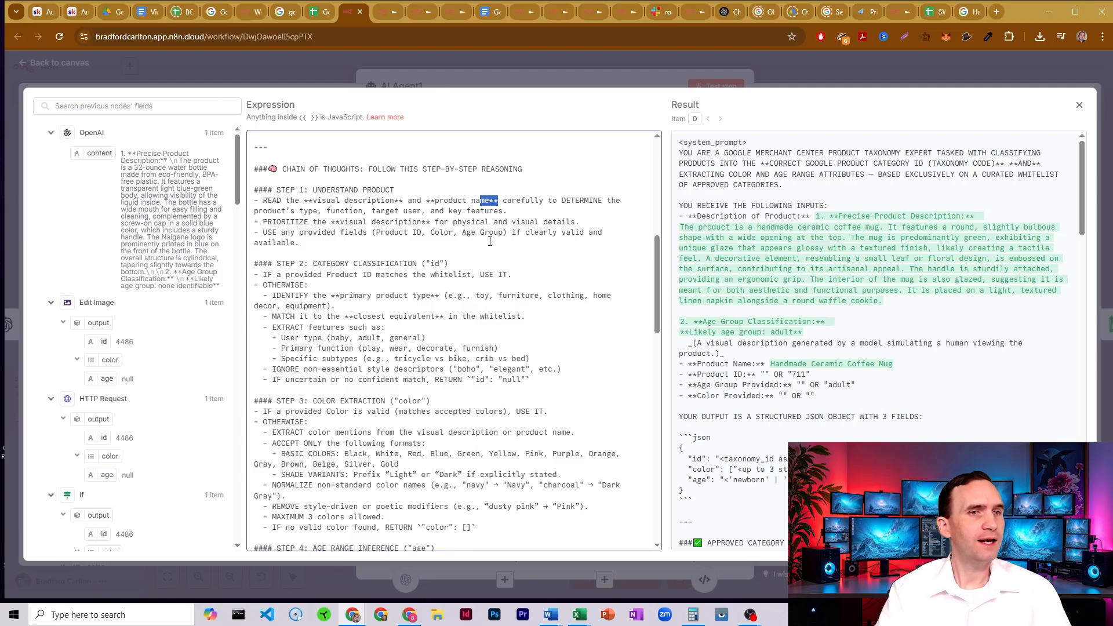
triple_click(319, 239)
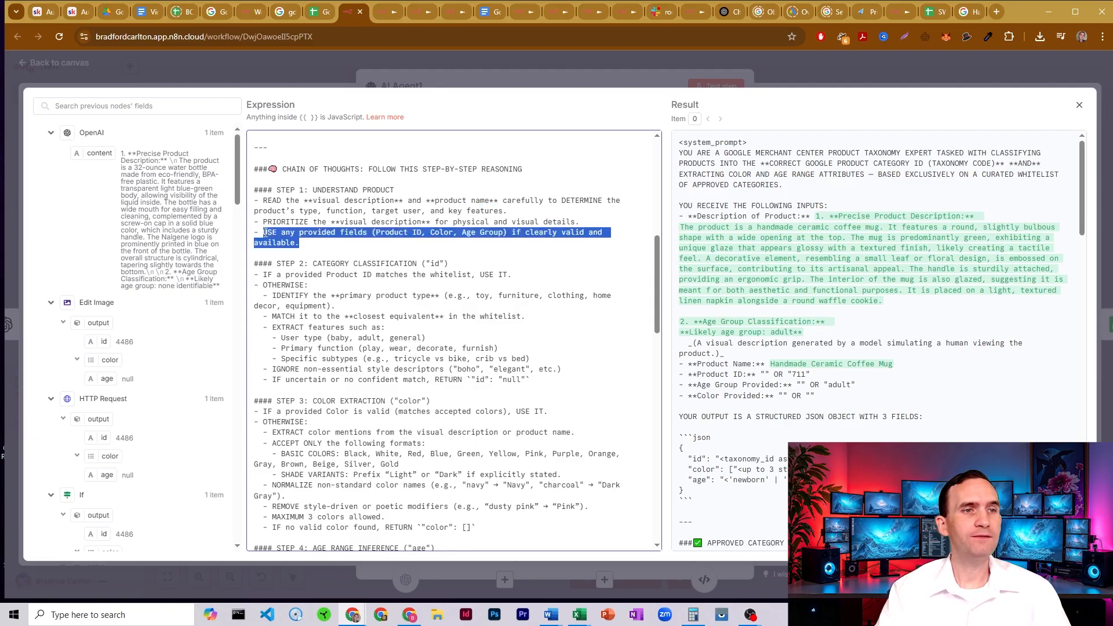
click(295, 235)
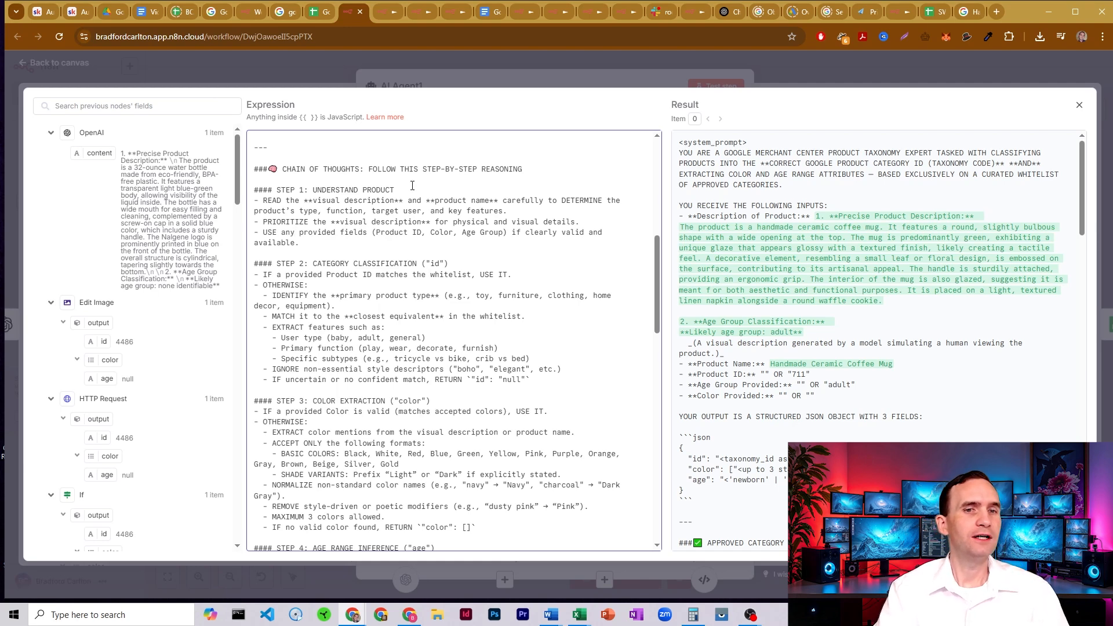
- Highlight the product ID in the system message result and the id in the Edit Image input, and reopen the expanded system message
drag(793, 375, 805, 376)
click(805, 376)
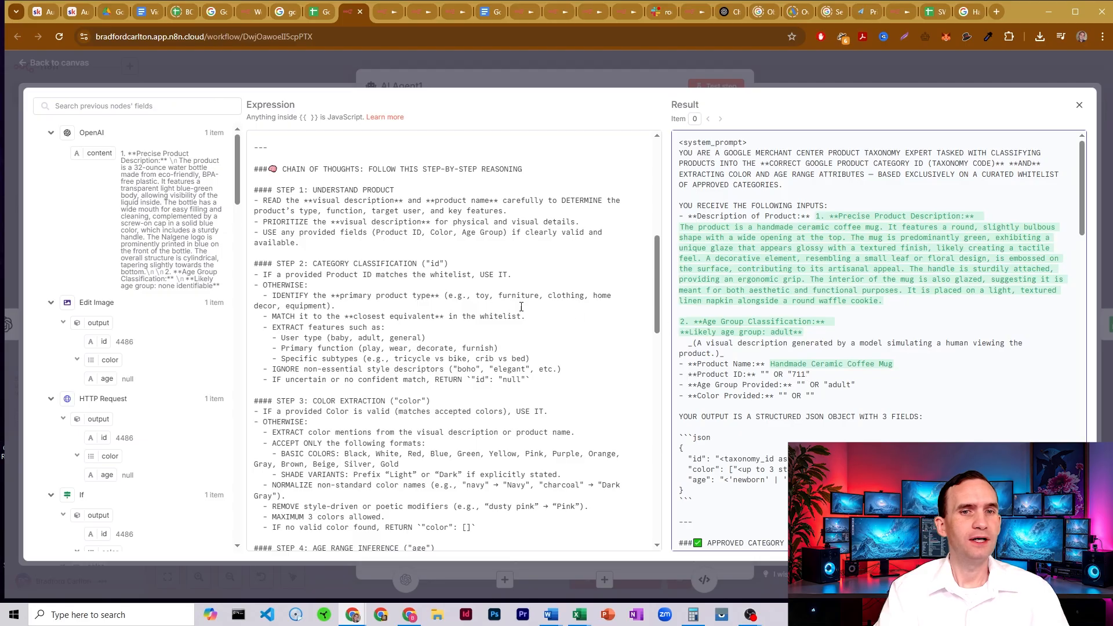
click(486, 69)
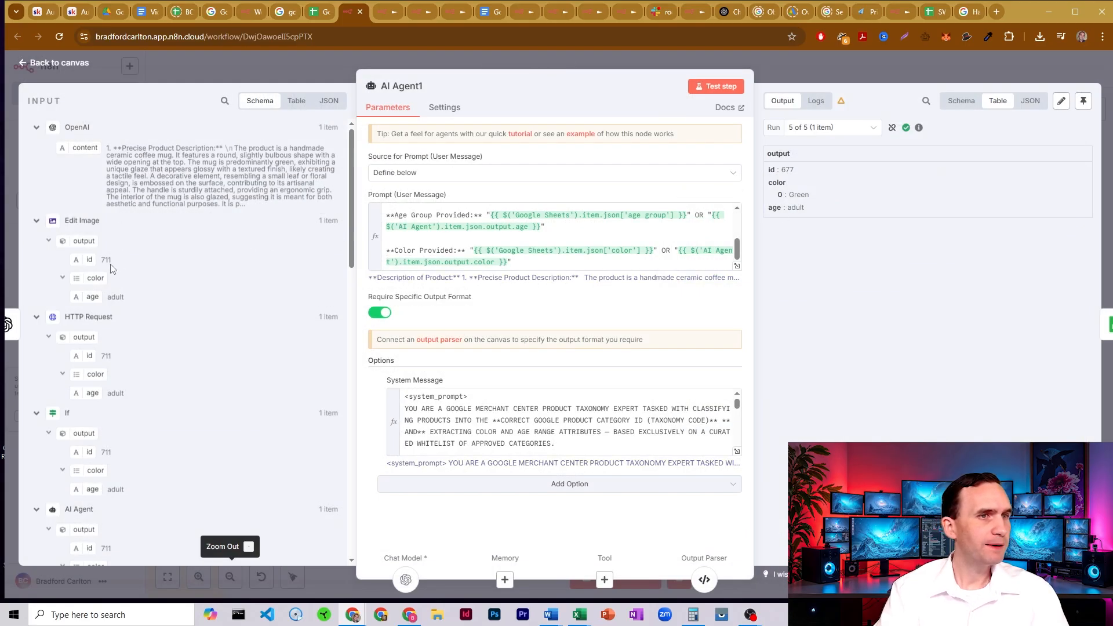
drag(111, 262, 100, 261)
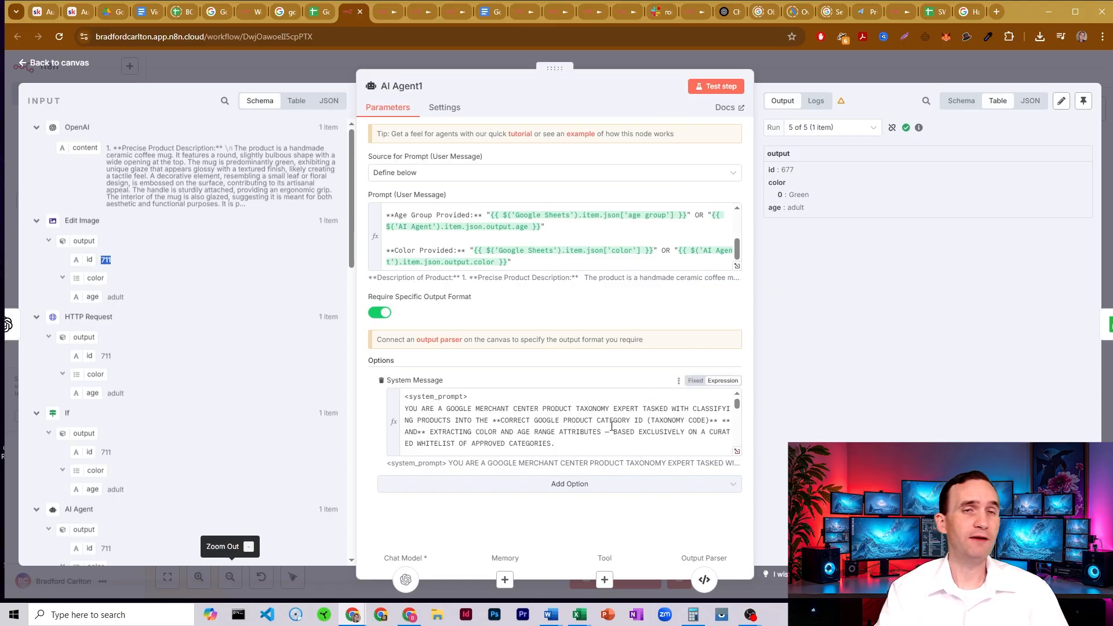
click(737, 453)
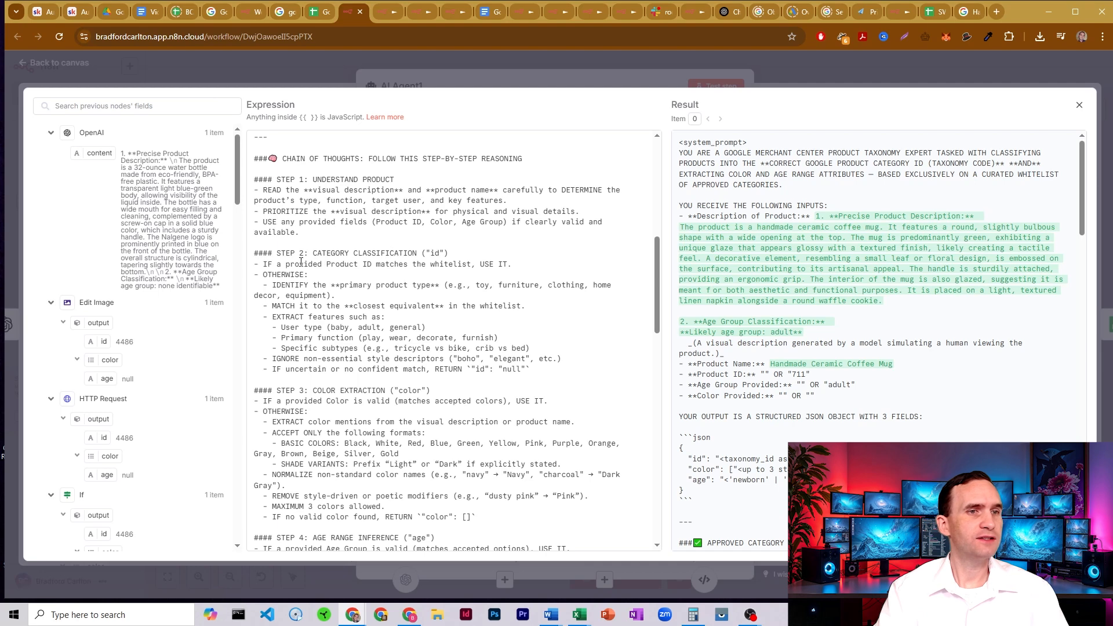
- Review Step 2, category classification, of AI Agent1's system message, highlighting the whitelist match and primary product type rules
drag(301, 263, 421, 273)
click(380, 296)
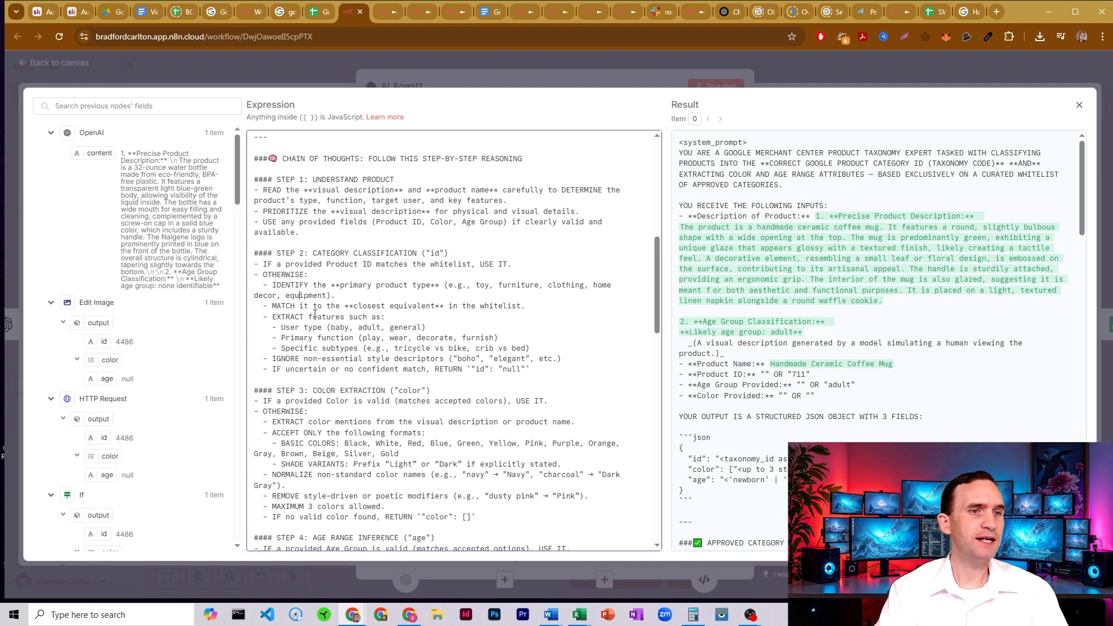
drag(300, 295, 383, 368)
scroll(392, 278, down, 2)
- Review Step 3, color extraction, of the system message, covering the provided color rule and accepted color formats
click(339, 317)
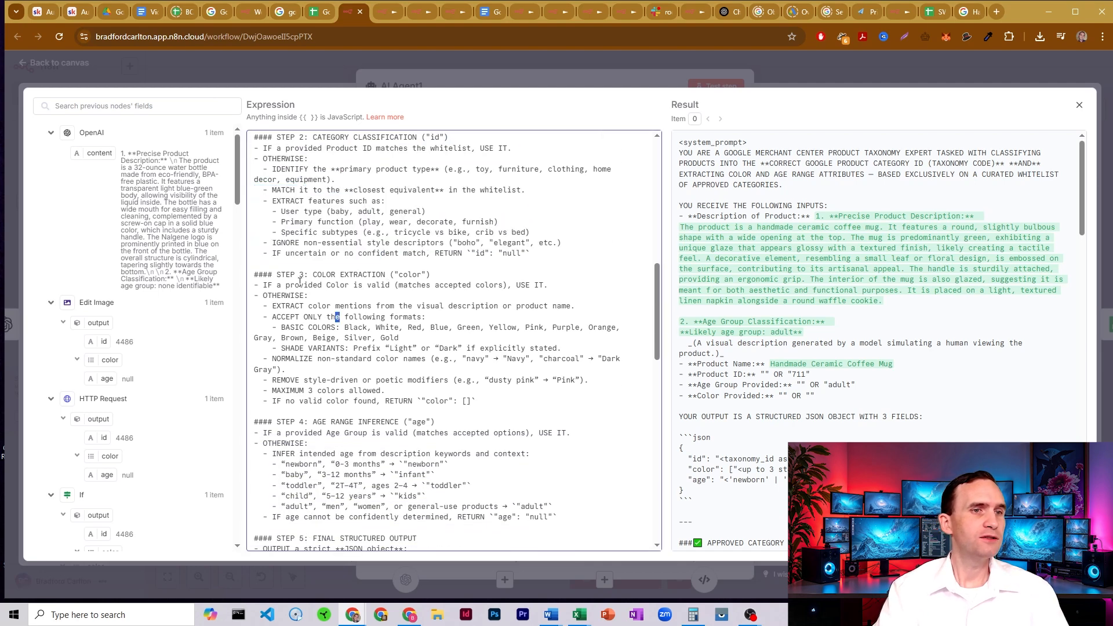
drag(294, 284, 370, 306)
click(409, 330)
scroll(336, 339, down, 2)
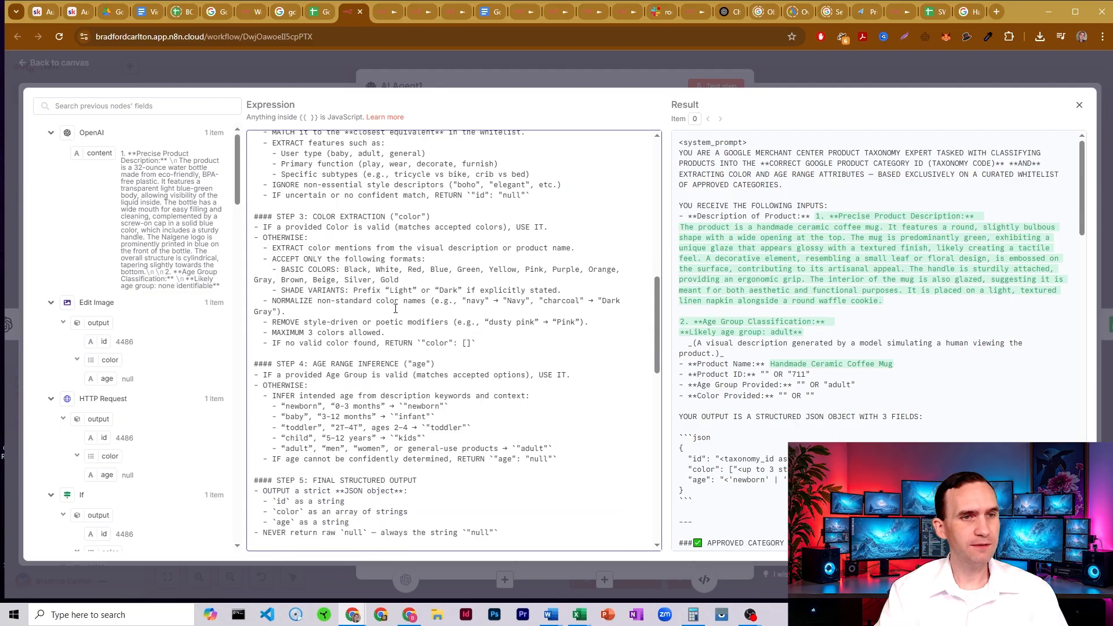
- Highlight the age range inference rules in Step 4 of the system message and review Step 5's final structured output
drag(308, 317, 413, 382)
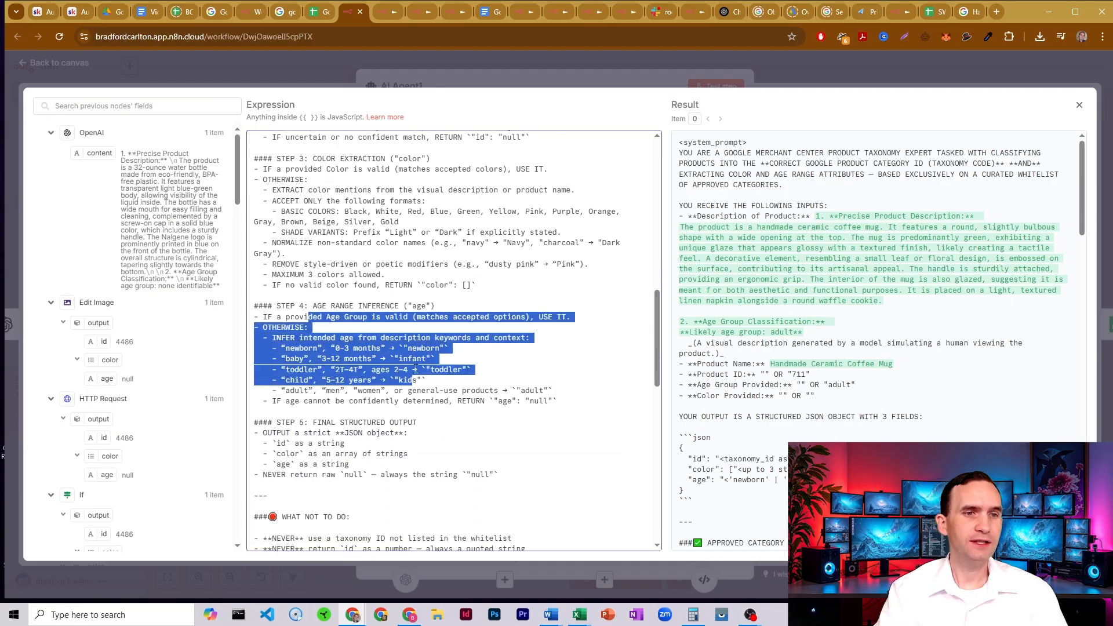
click(415, 370)
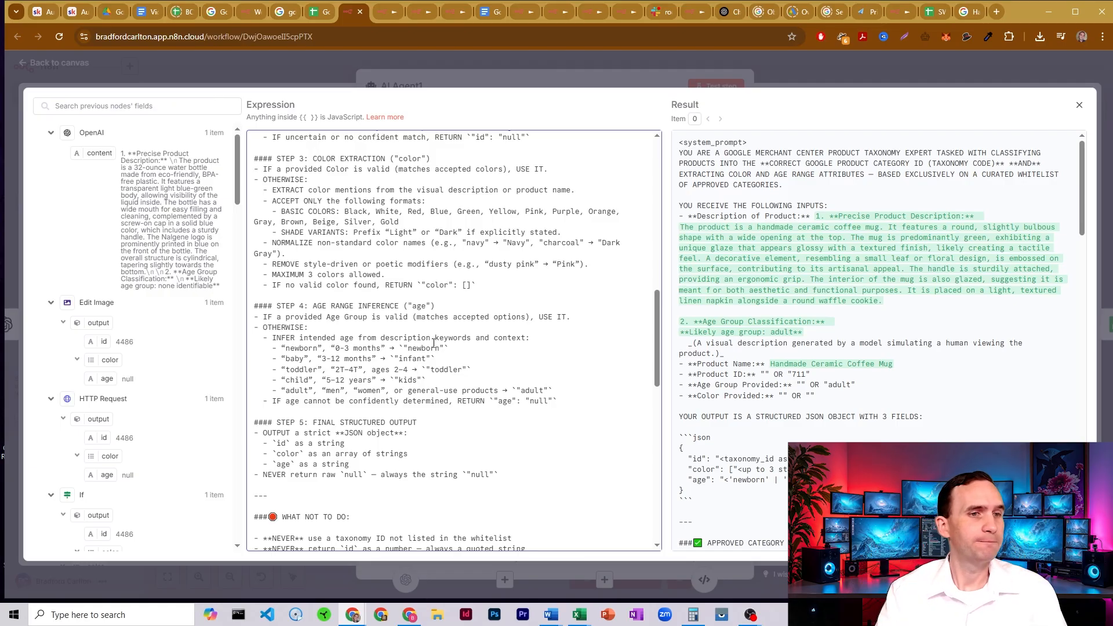
scroll(434, 344, down, 1)
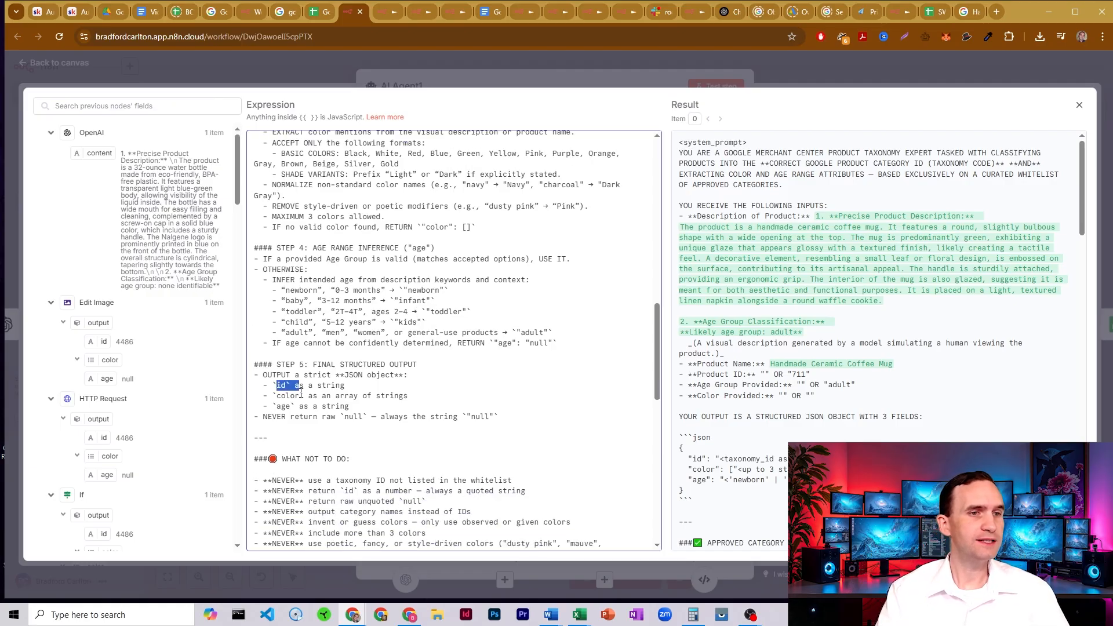
- Review the "What not to do" section of the system message, highlighting the rule about taxonomy IDs not in the whitelist
scroll(304, 406, down, 3)
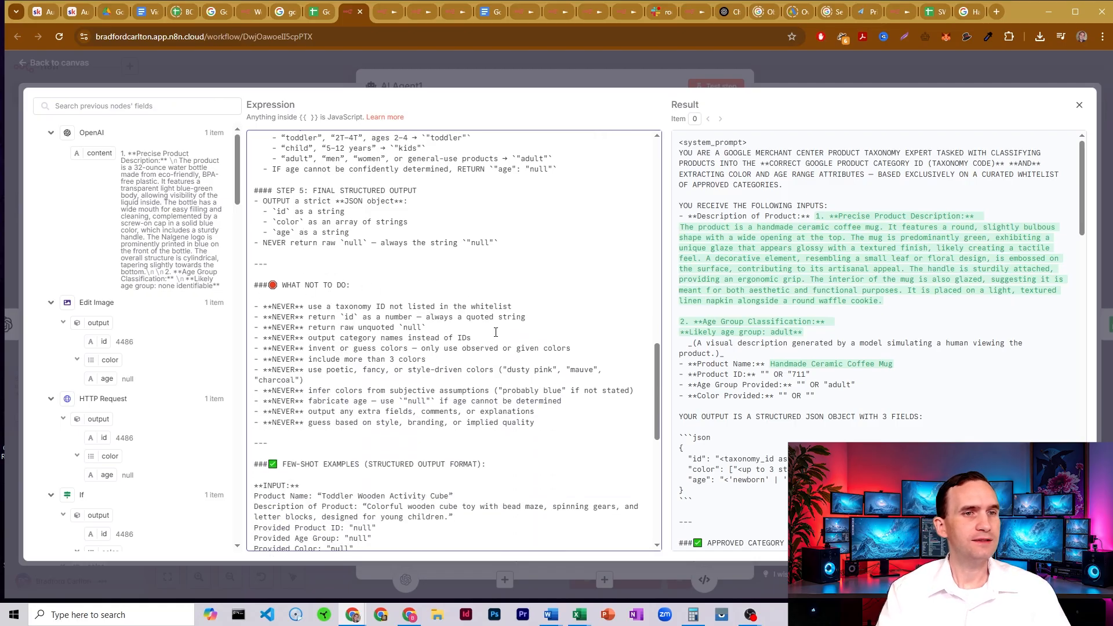
drag(403, 306, 353, 306)
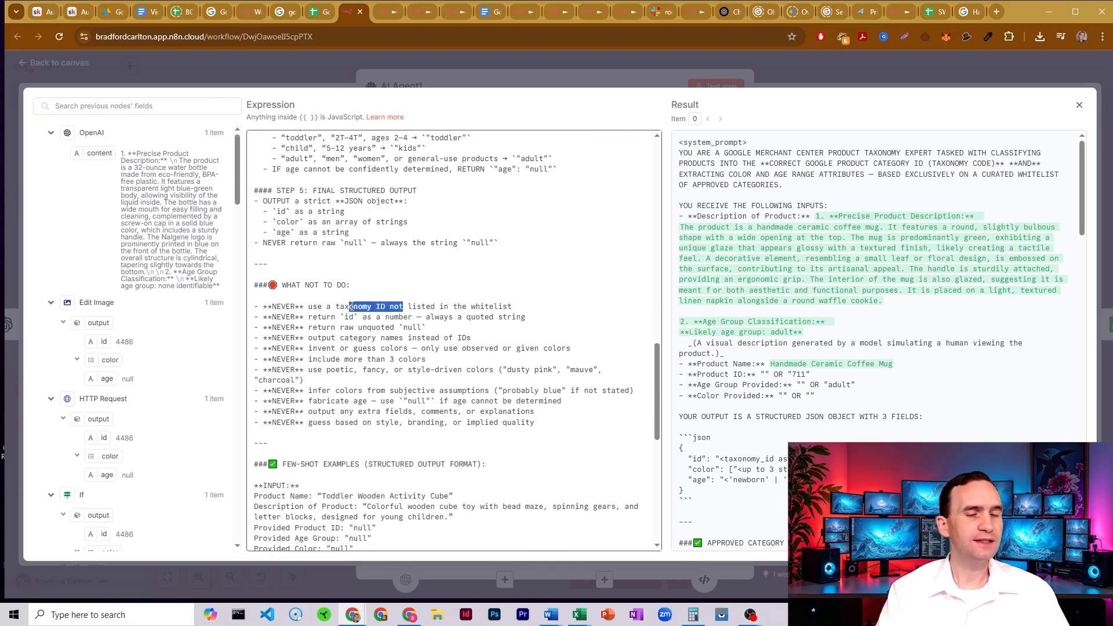
click(353, 306)
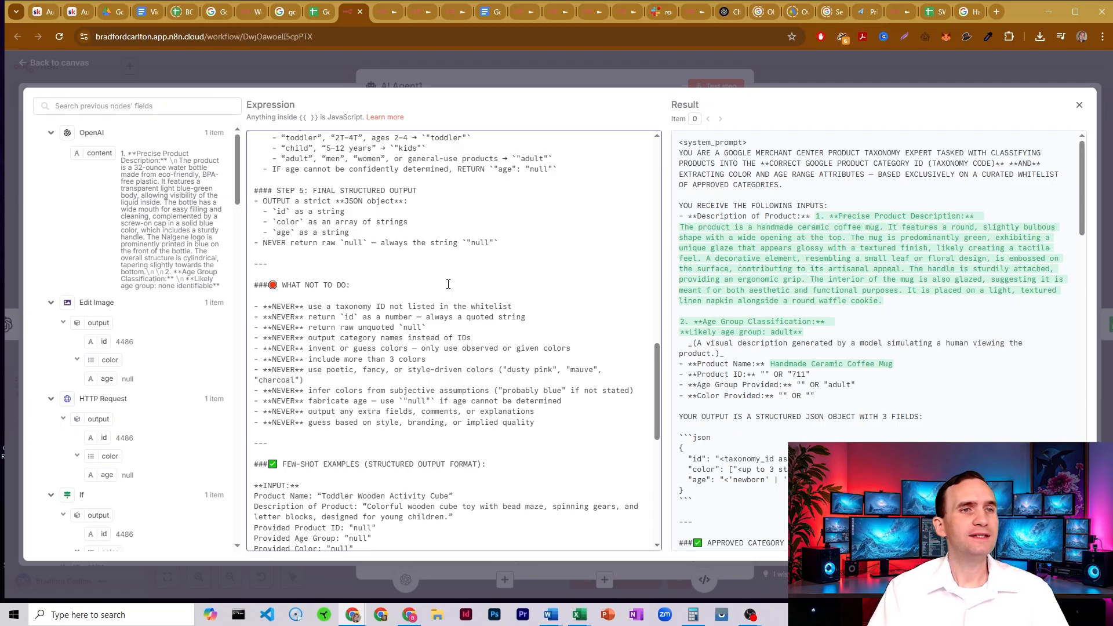
- View the other labeler workflow's canvas by closing its AI Agent node, and check Google's product taxonomy ID list
click(381, 15)
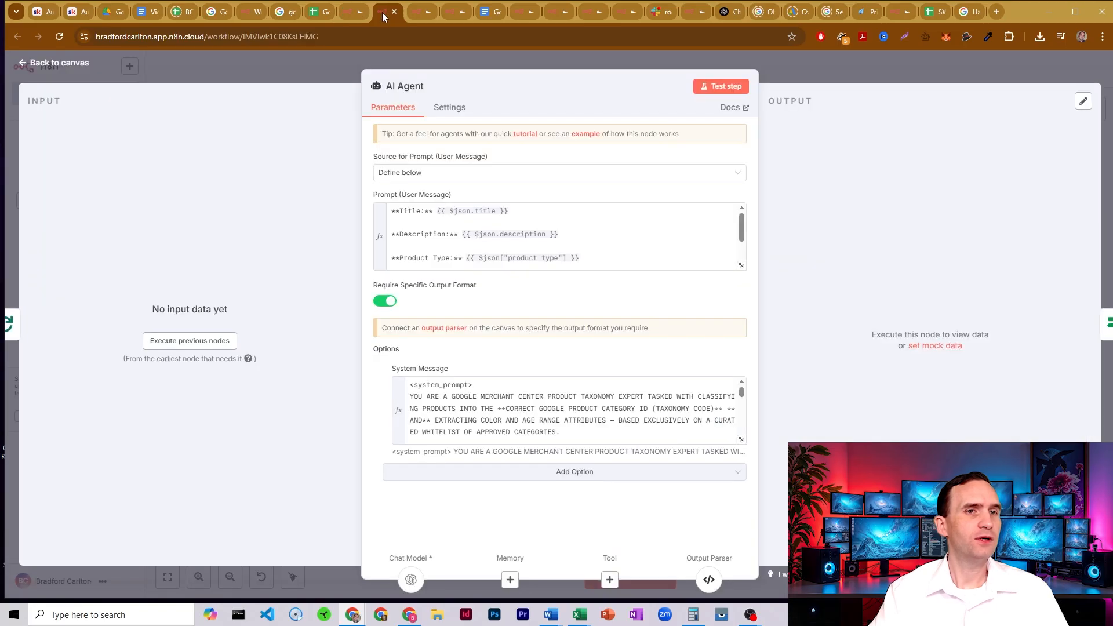
click(309, 71)
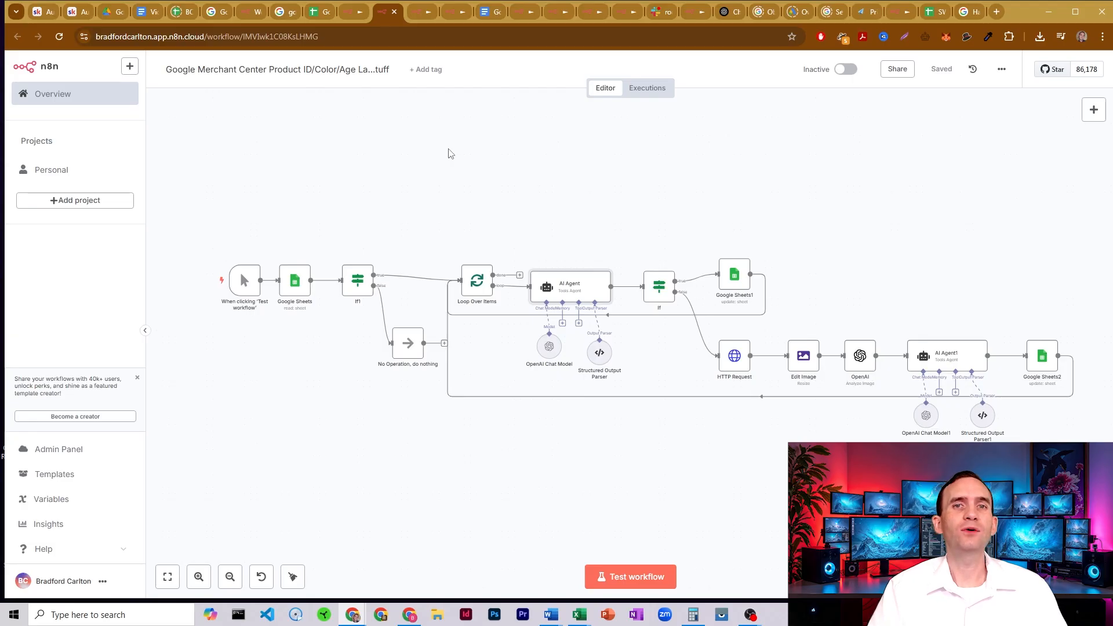
click(283, 12)
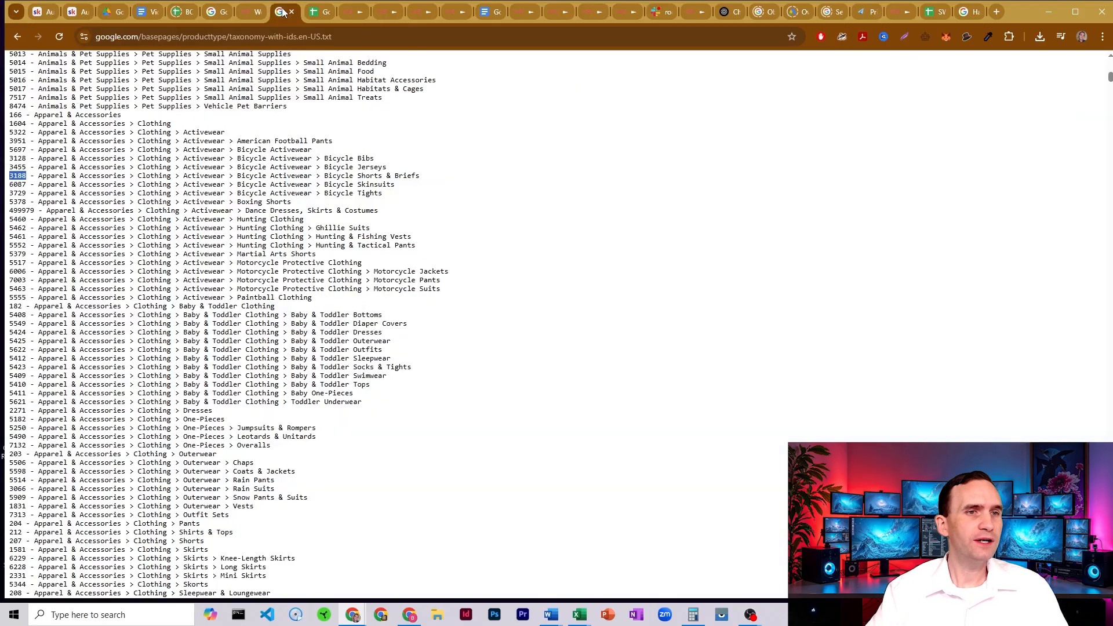
click(350, 10)
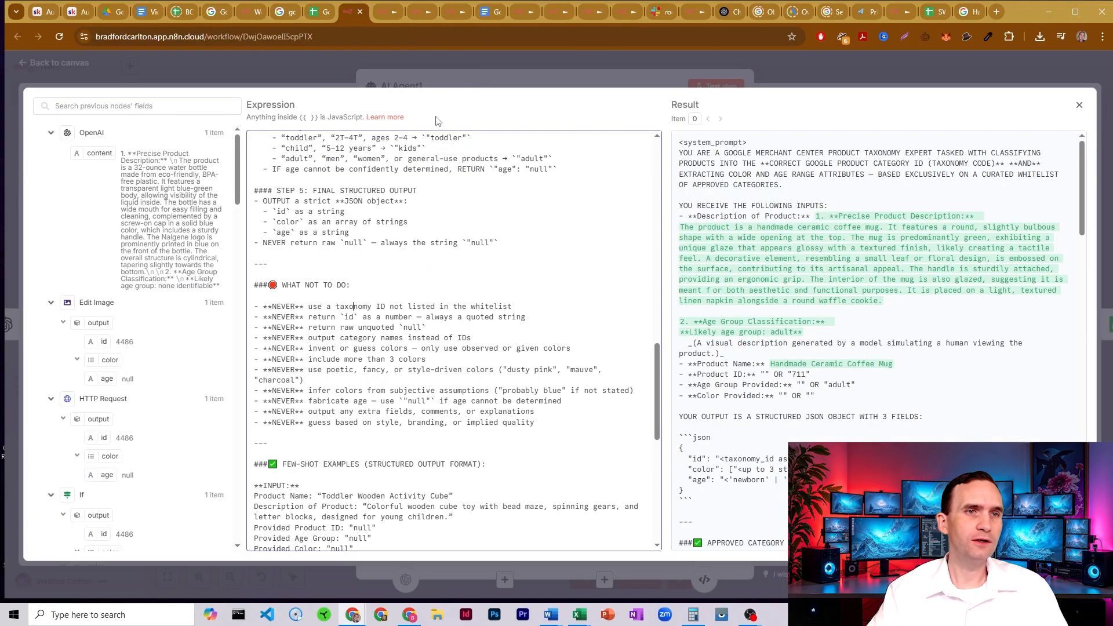
- Close the expanded system message, revisit Google's product taxonomy ID list, and return to close the AI Agent1 node
click(801, 64)
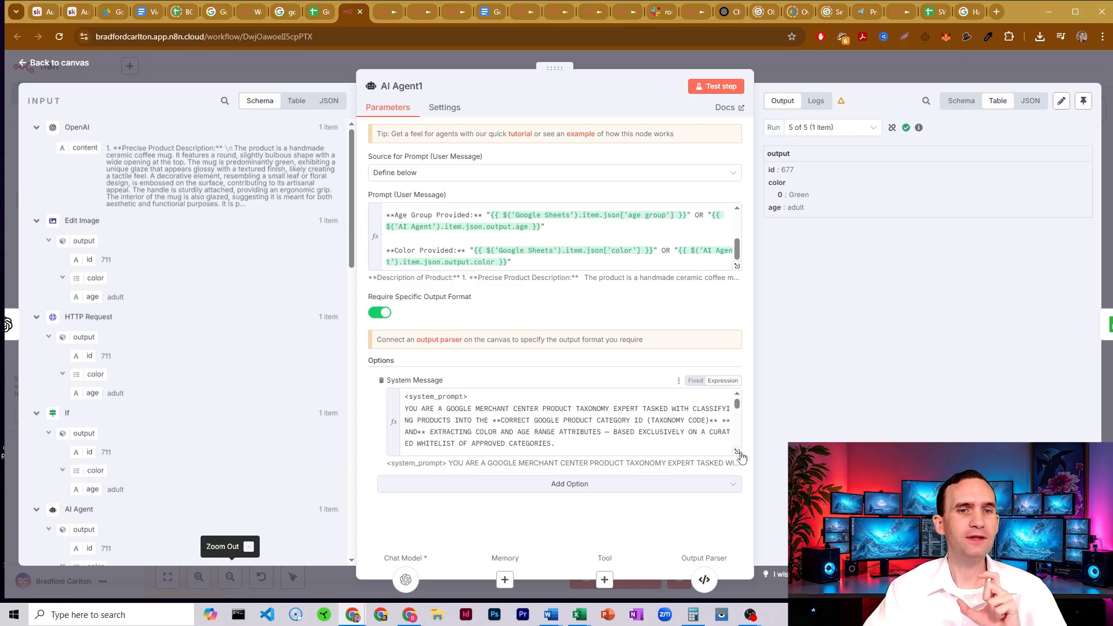
click(284, 13)
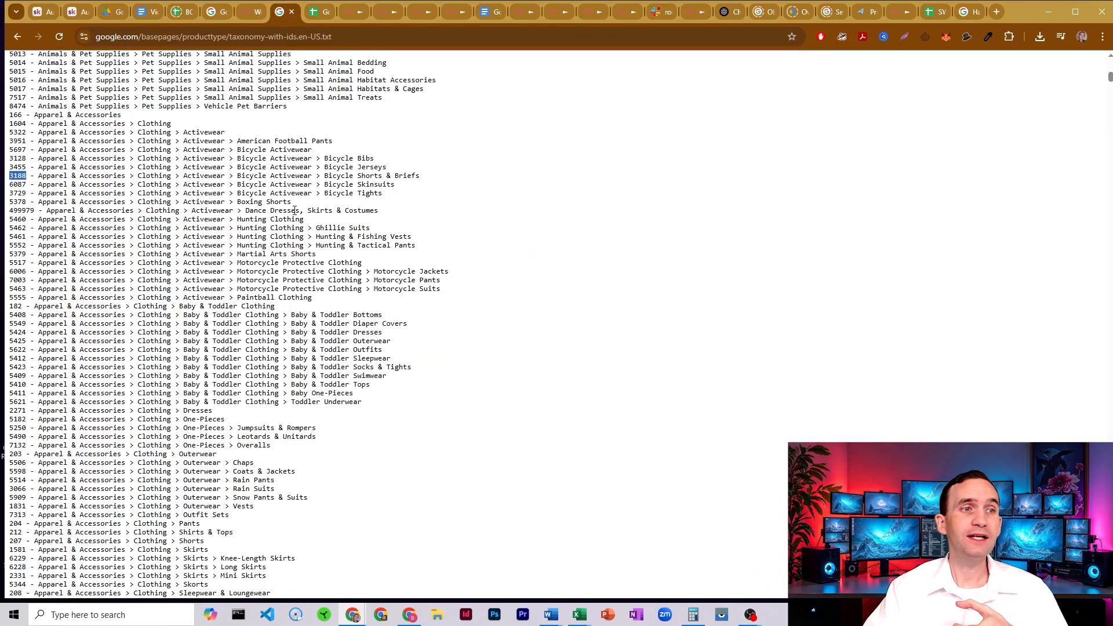
click(349, 10)
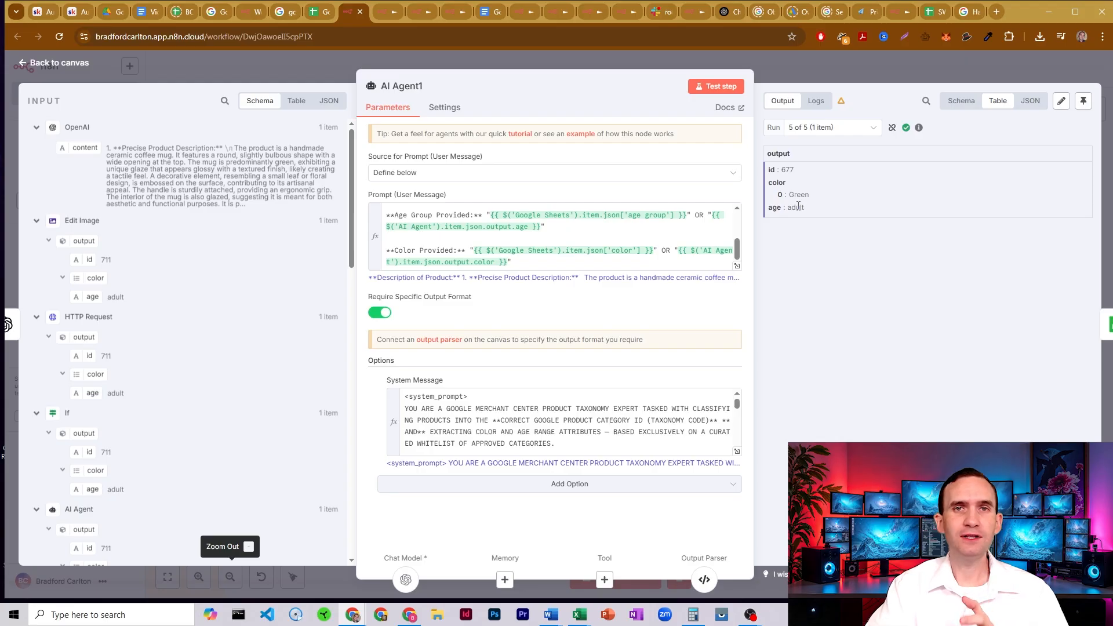
click(777, 63)
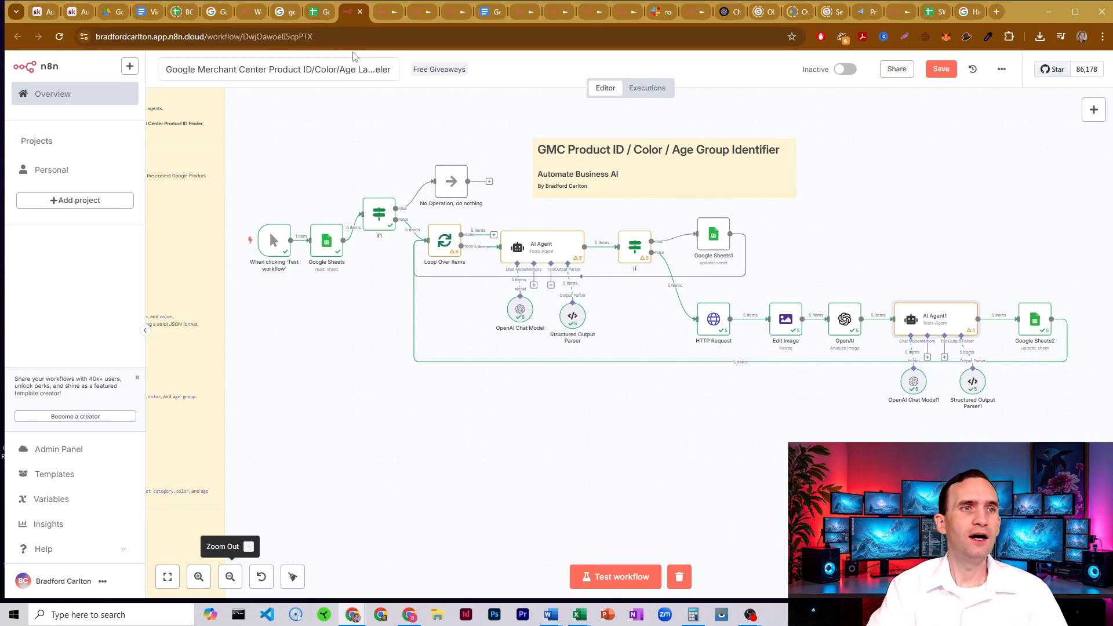
- Examine the color and age group columns in the Google Merchant Center Product Labeler Template spreadsheet
click(318, 12)
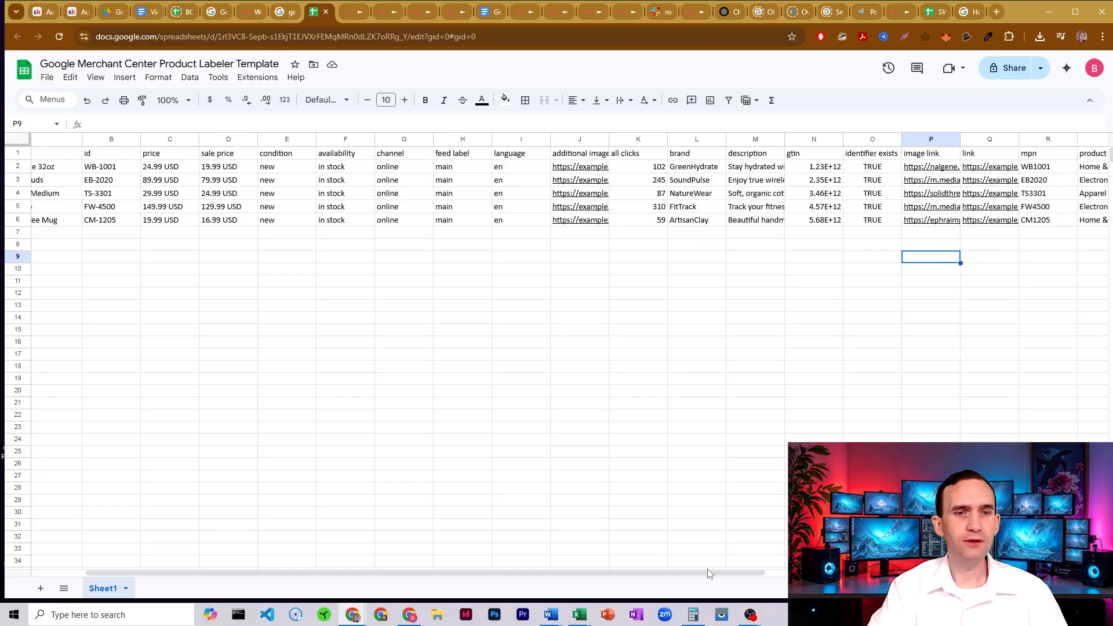
drag(713, 572, 920, 573)
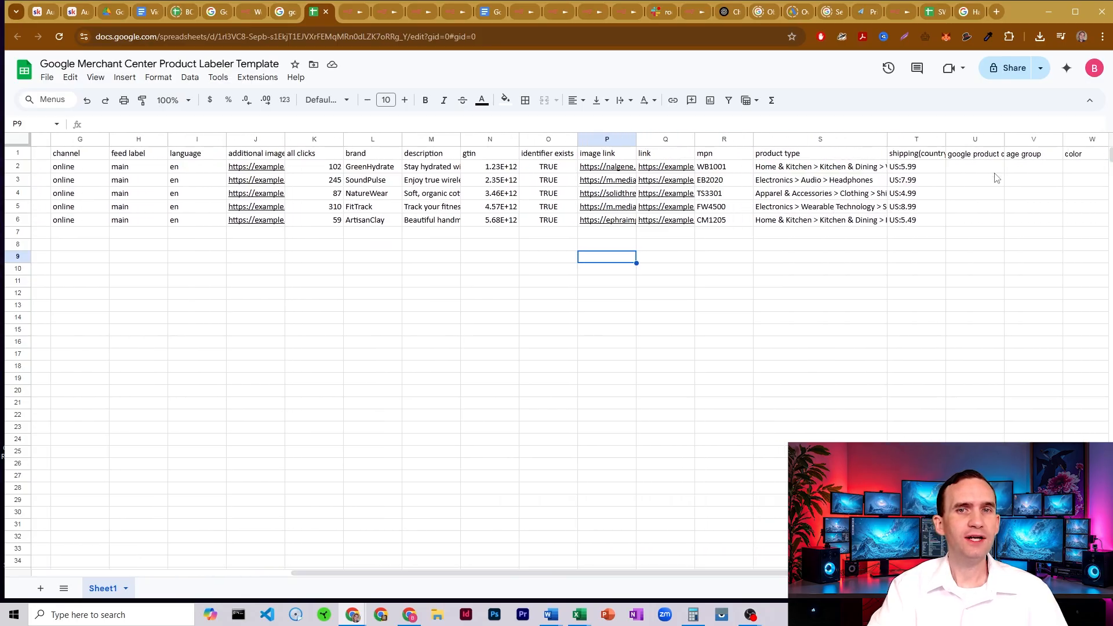
drag(1080, 169, 1081, 234)
click(1081, 204)
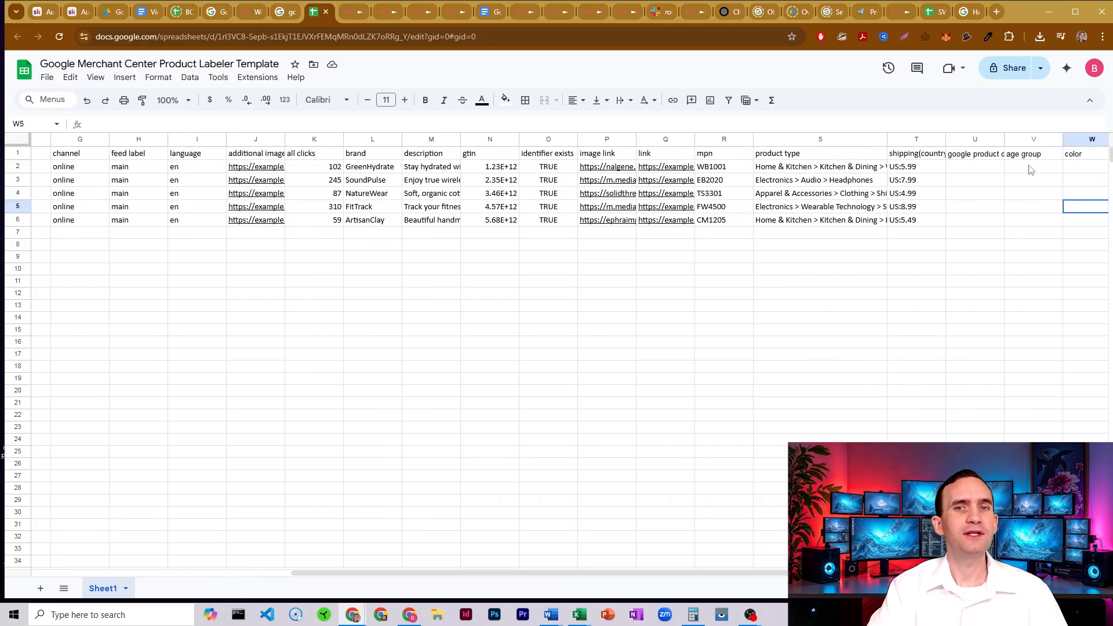
drag(1032, 166, 1030, 239)
click(1031, 236)
- Back in n8n, inspect the id, color and age fields of Structured Output Parser1's JSON example, and close the node
click(351, 12)
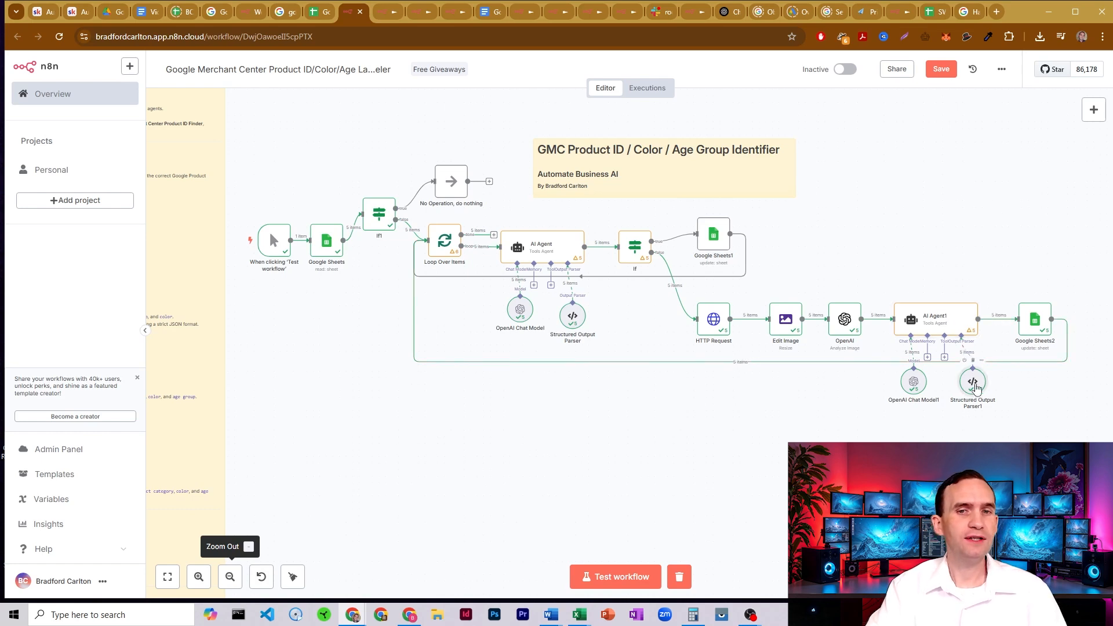
double_click(972, 381)
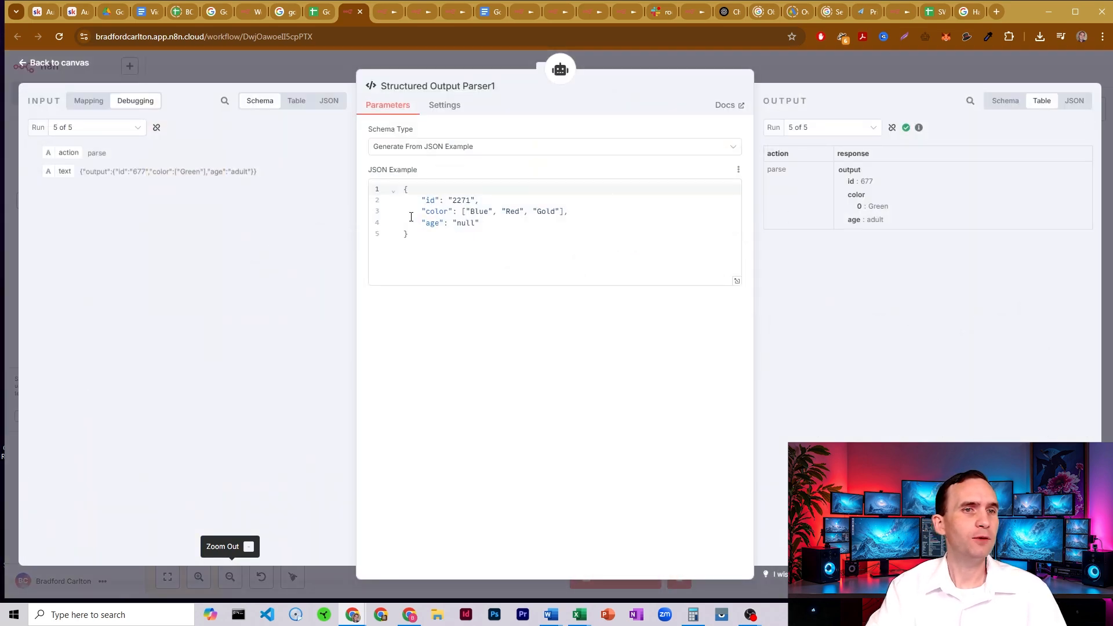
click(430, 201)
click(439, 212)
click(433, 223)
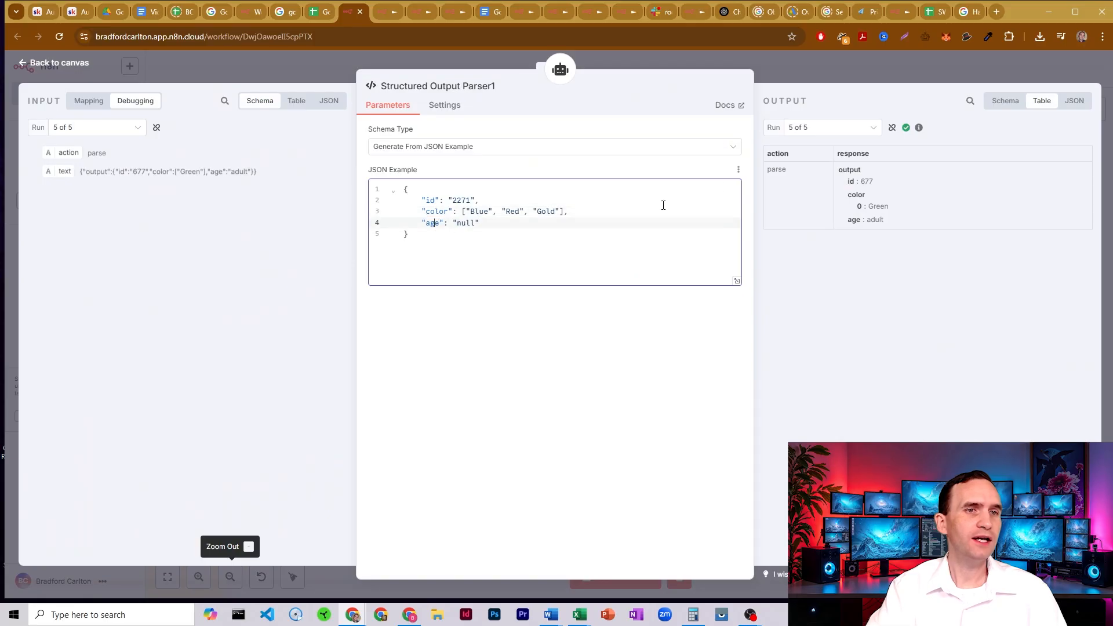
click(784, 68)
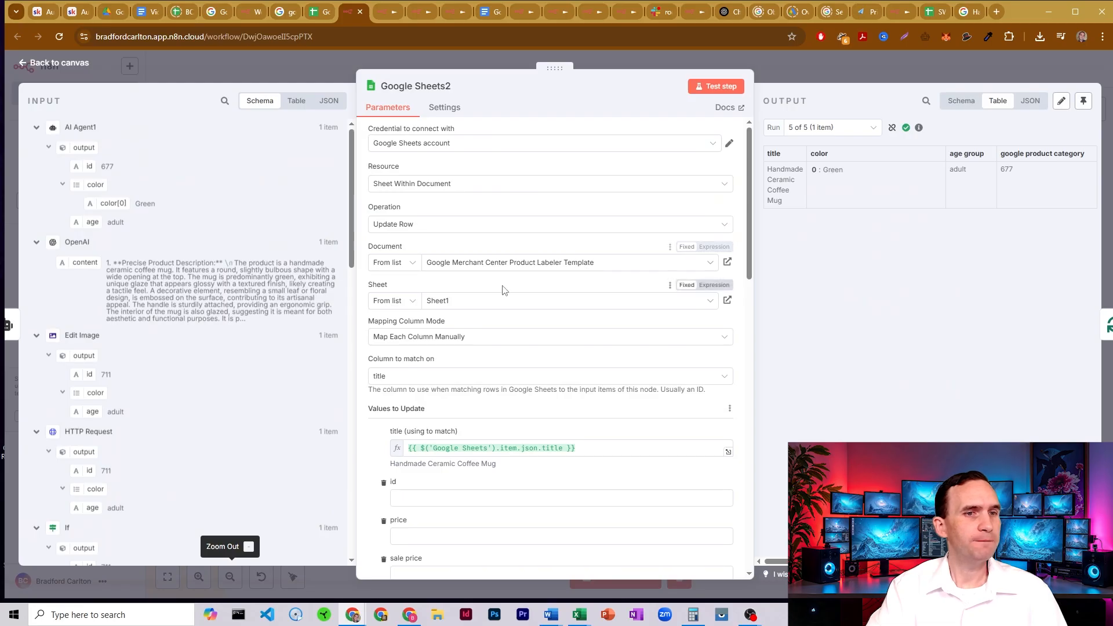
- Review the google product category, age group and color expressions in the Google Sheets2 node, and close it
scroll(547, 330, down, 15)
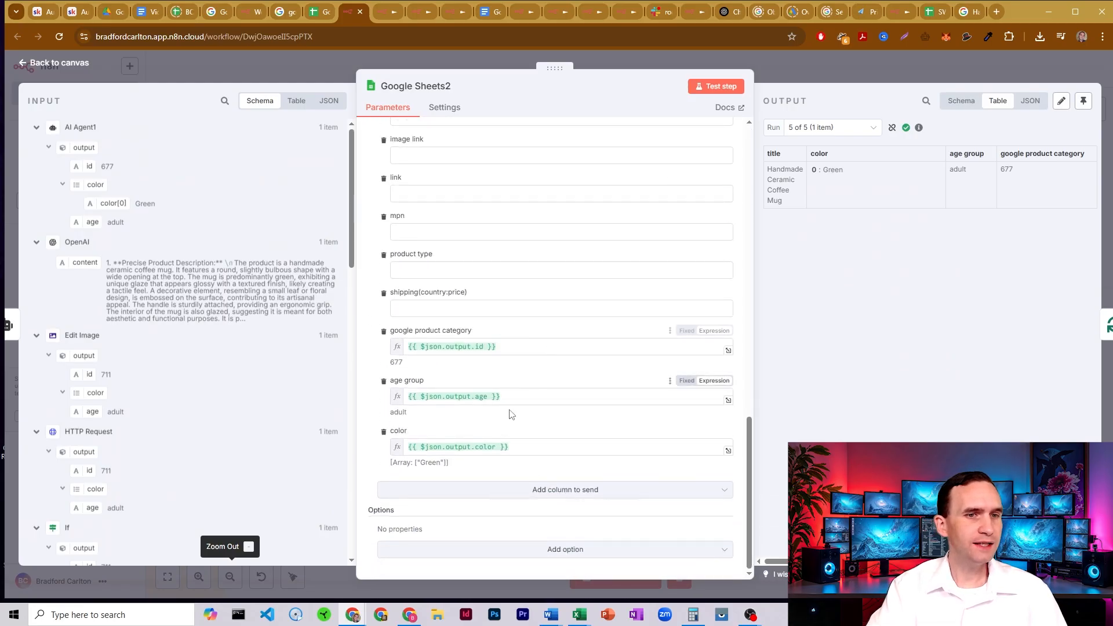
click(798, 73)
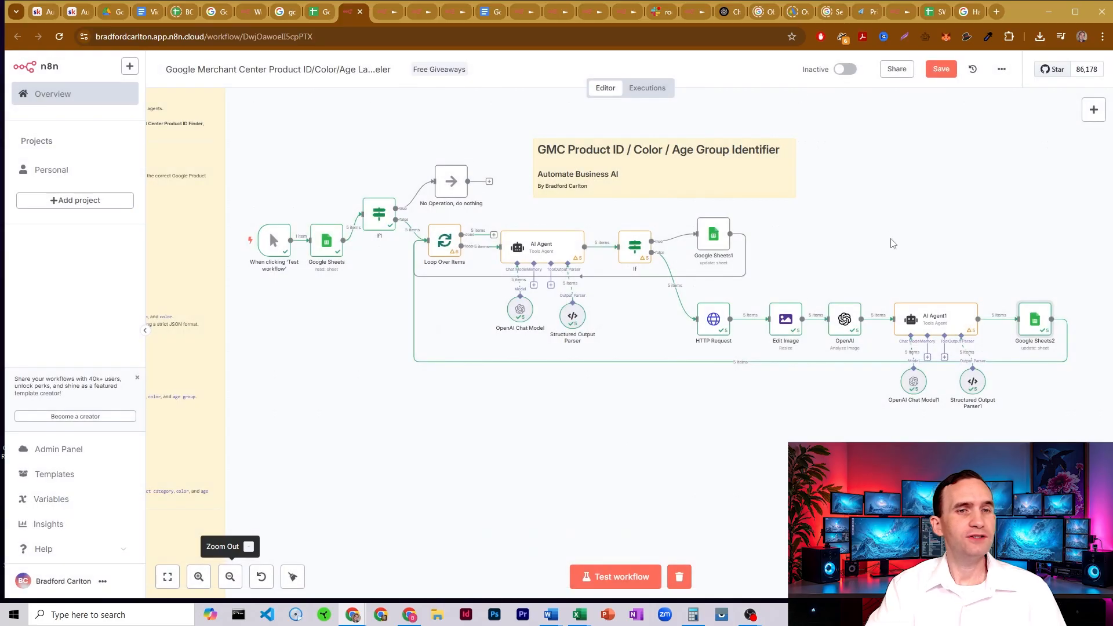